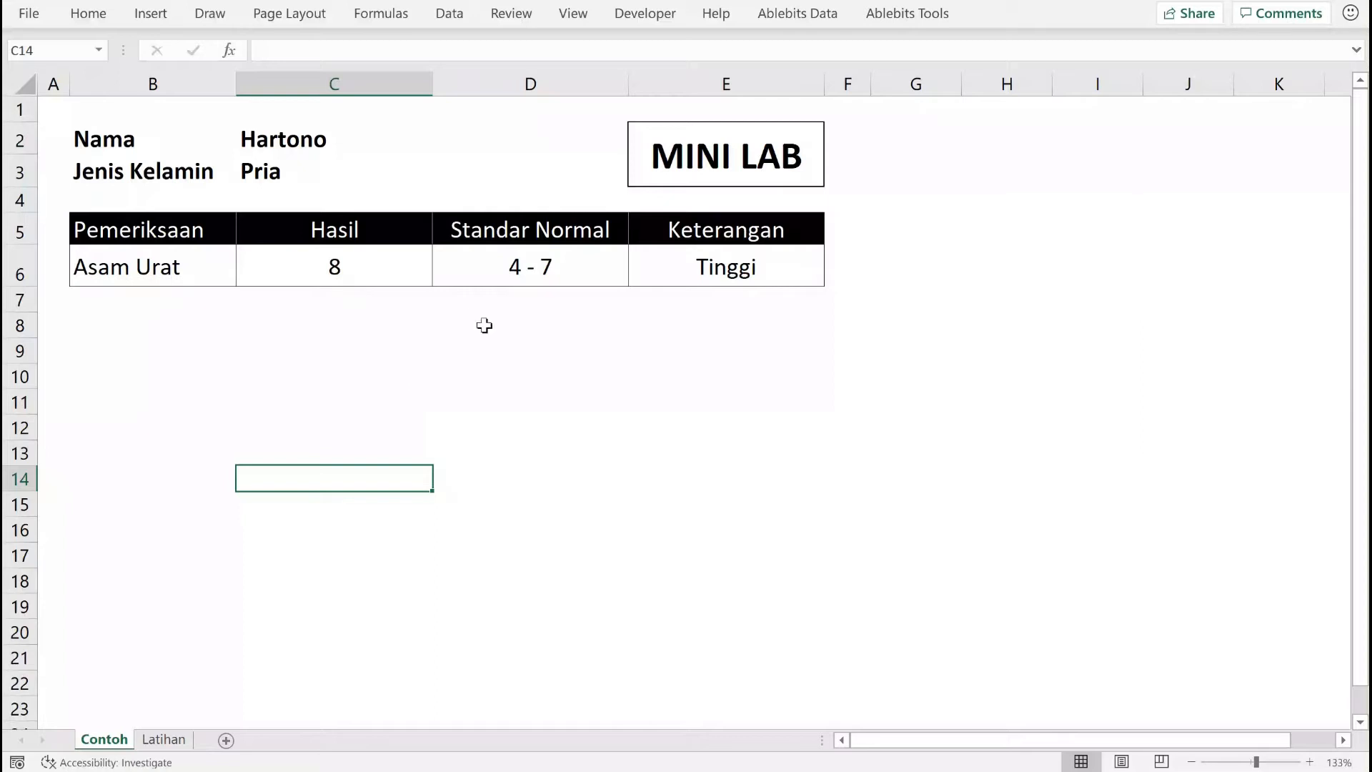
Switch the Jenis Kelamin value in C3 of the Contoh sheet to Wanita and back to Pria.
left_click(749, 152)
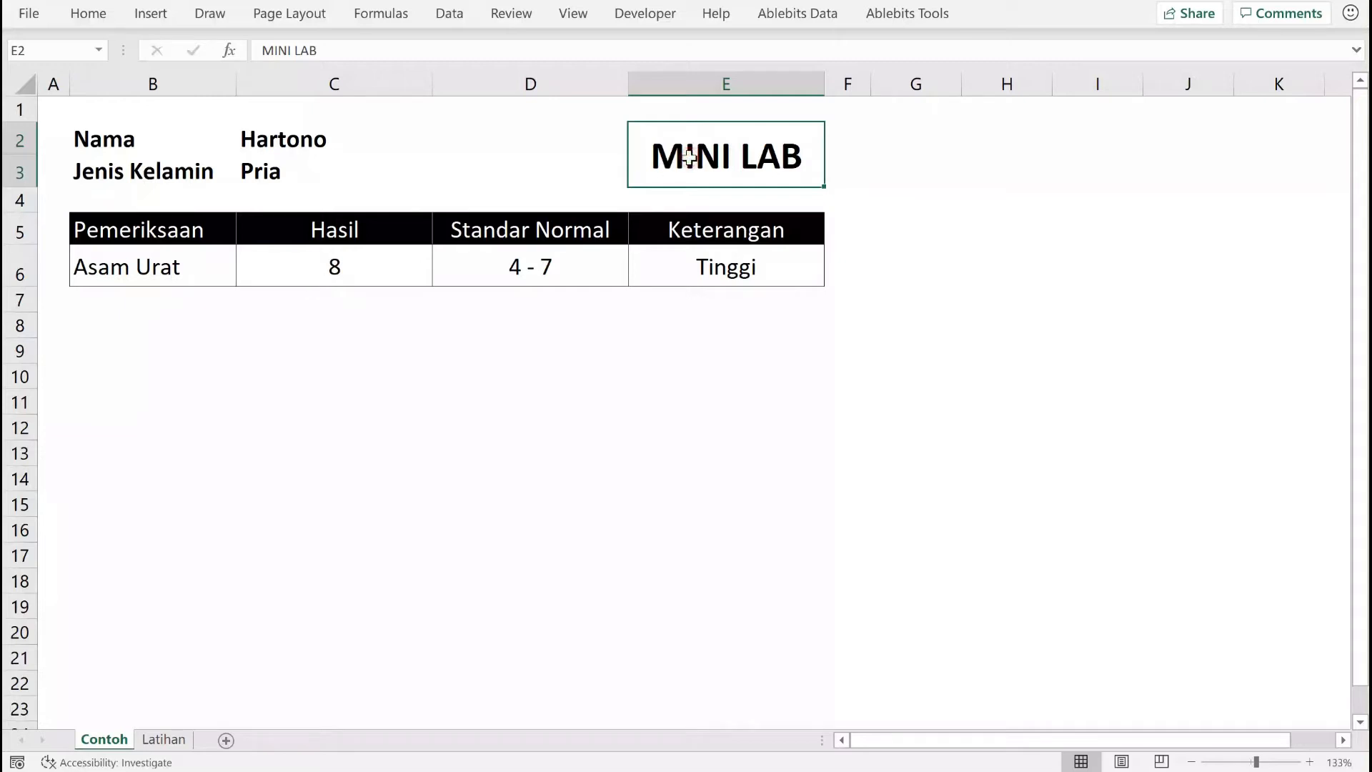
left_click(307, 137)
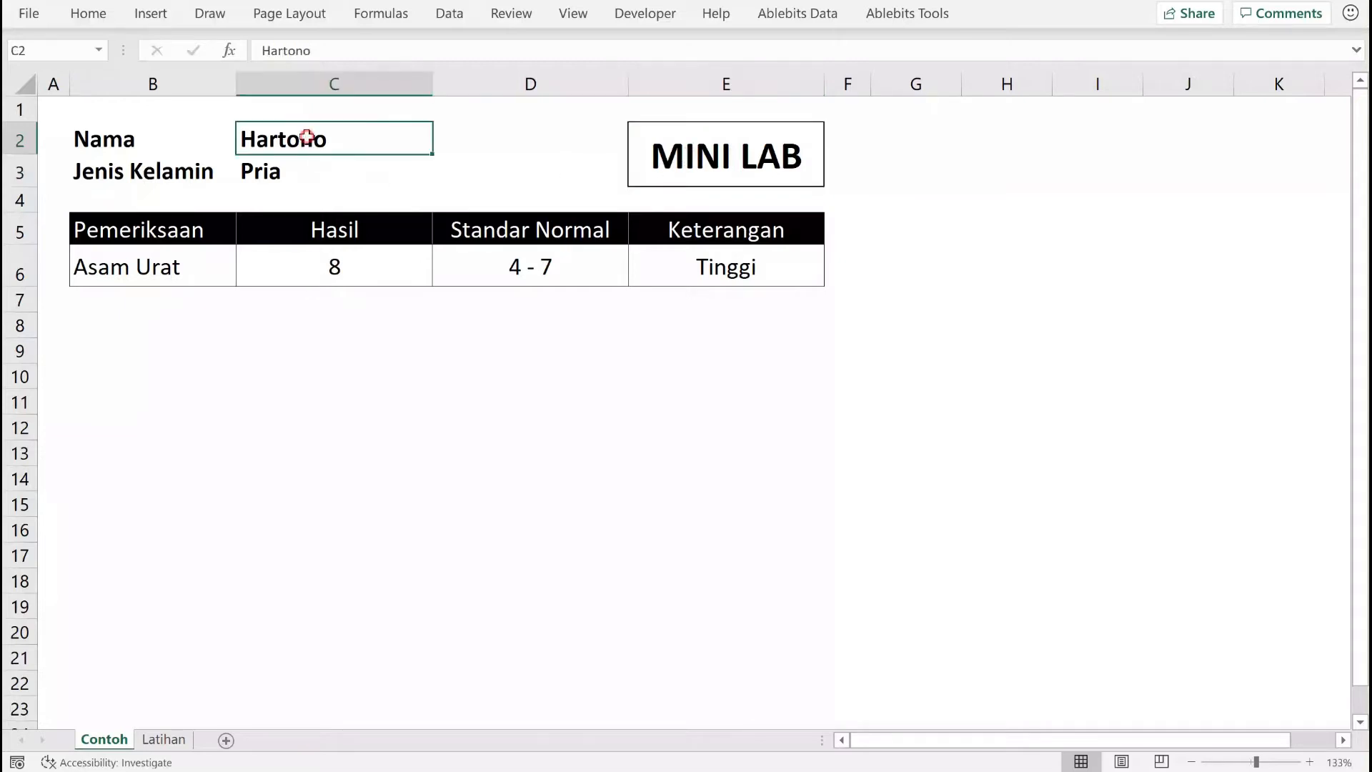
left_click(298, 175)
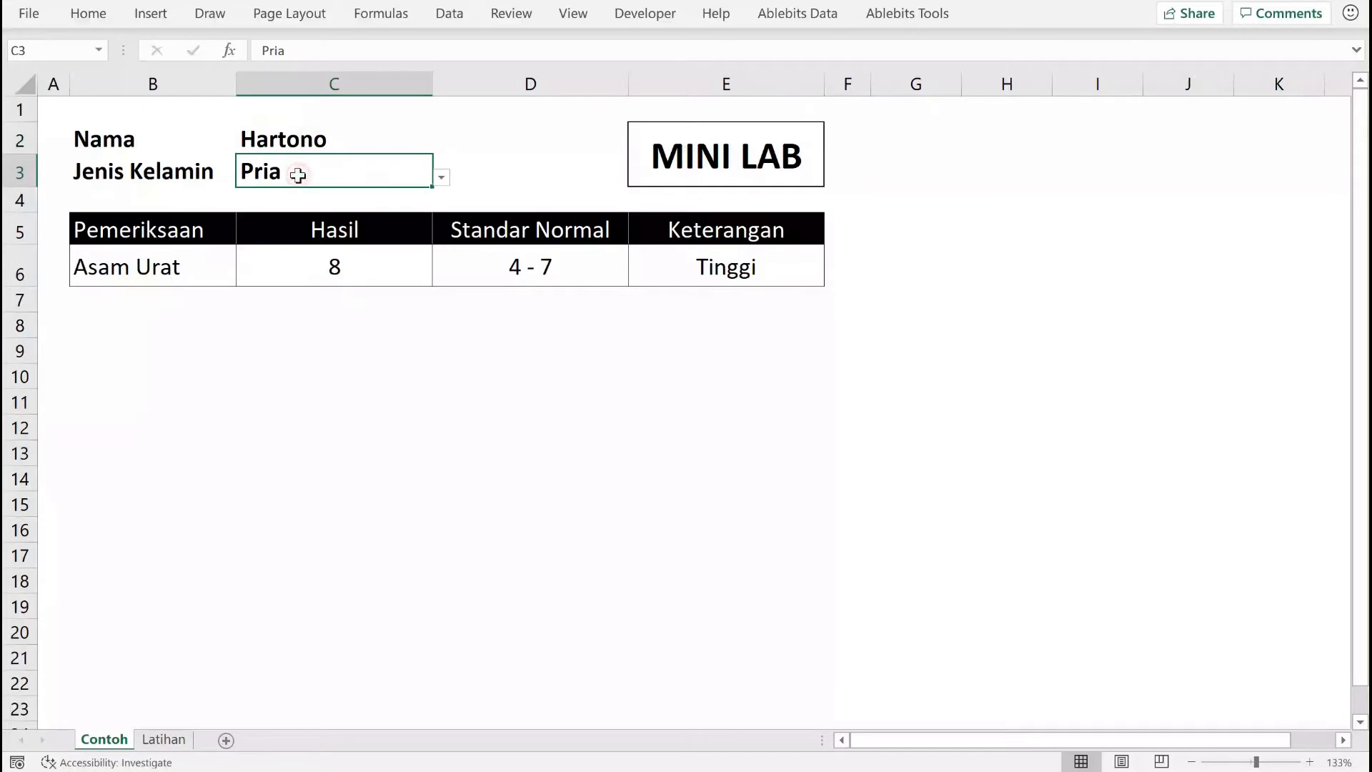
left_click(442, 178)
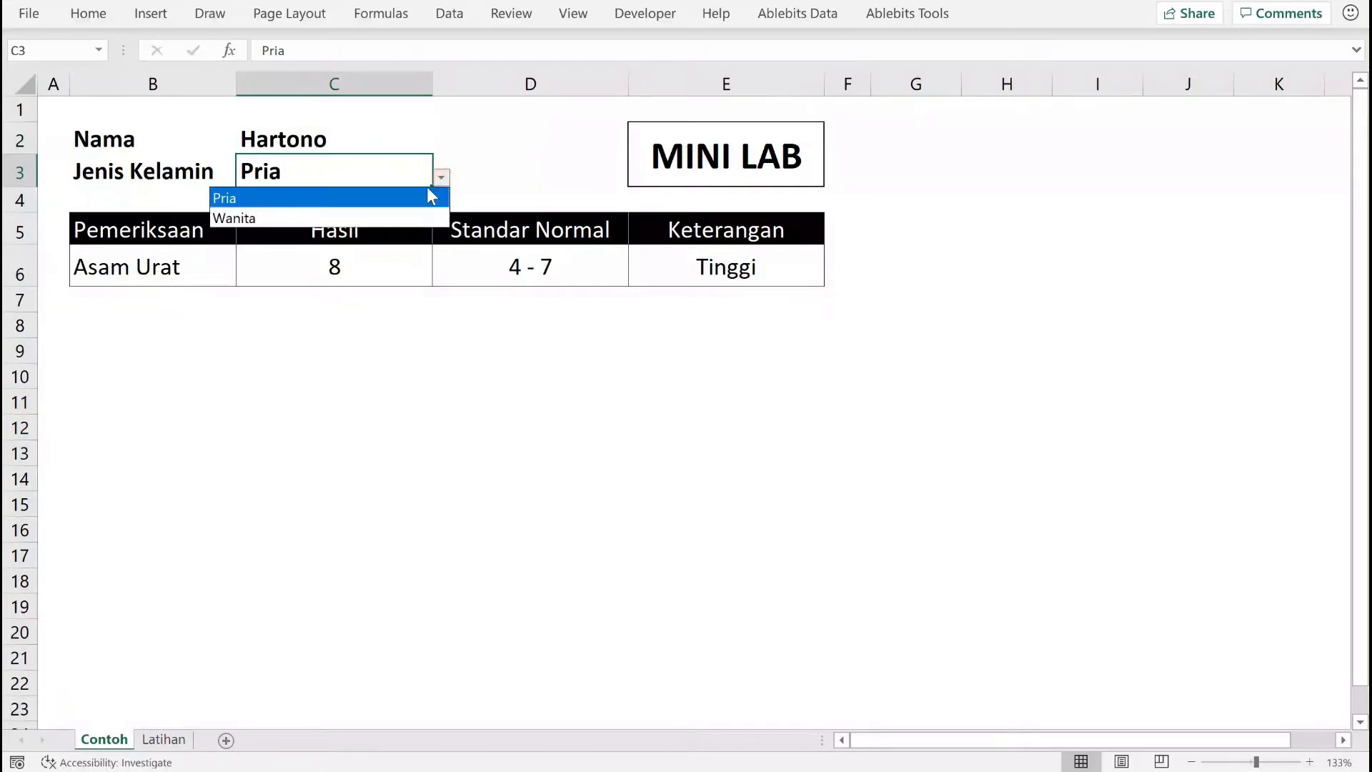
left_click(380, 217)
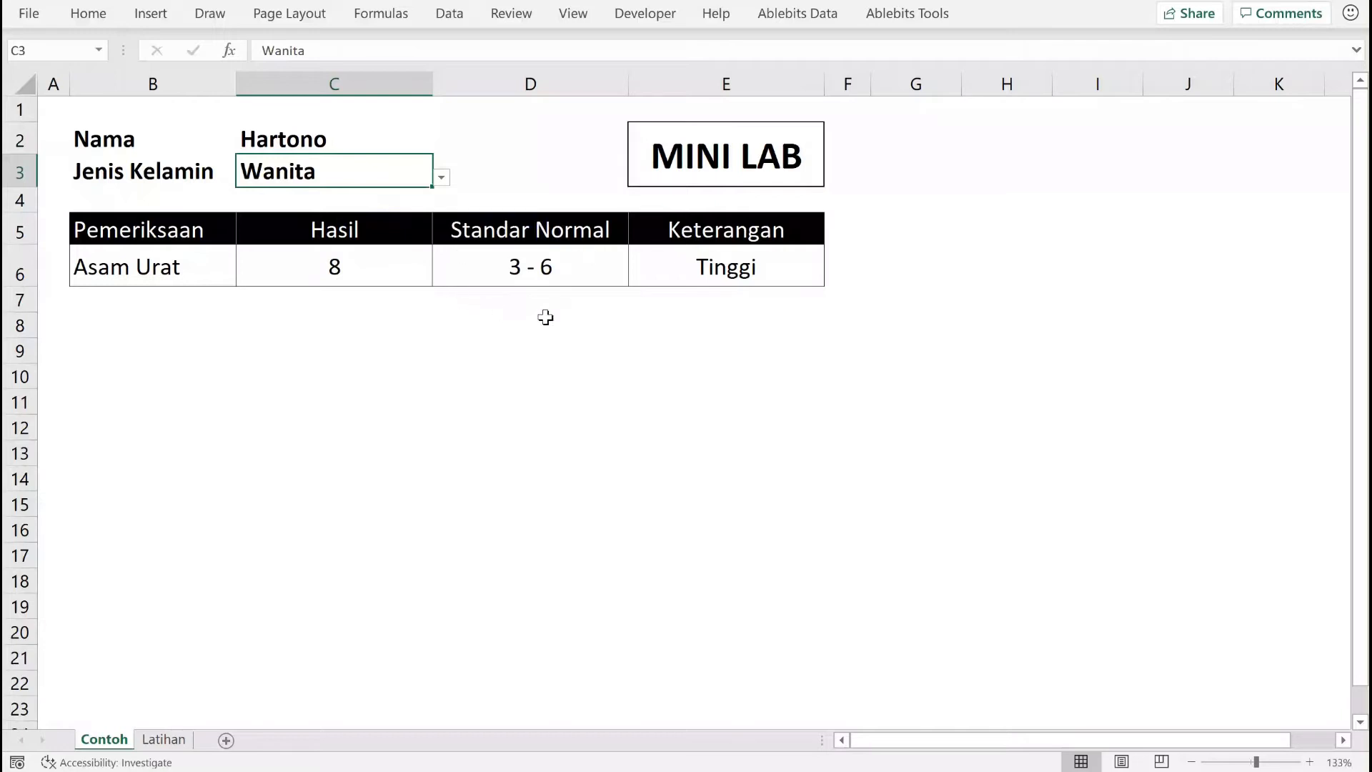
left_click(442, 178)
left_click(397, 188)
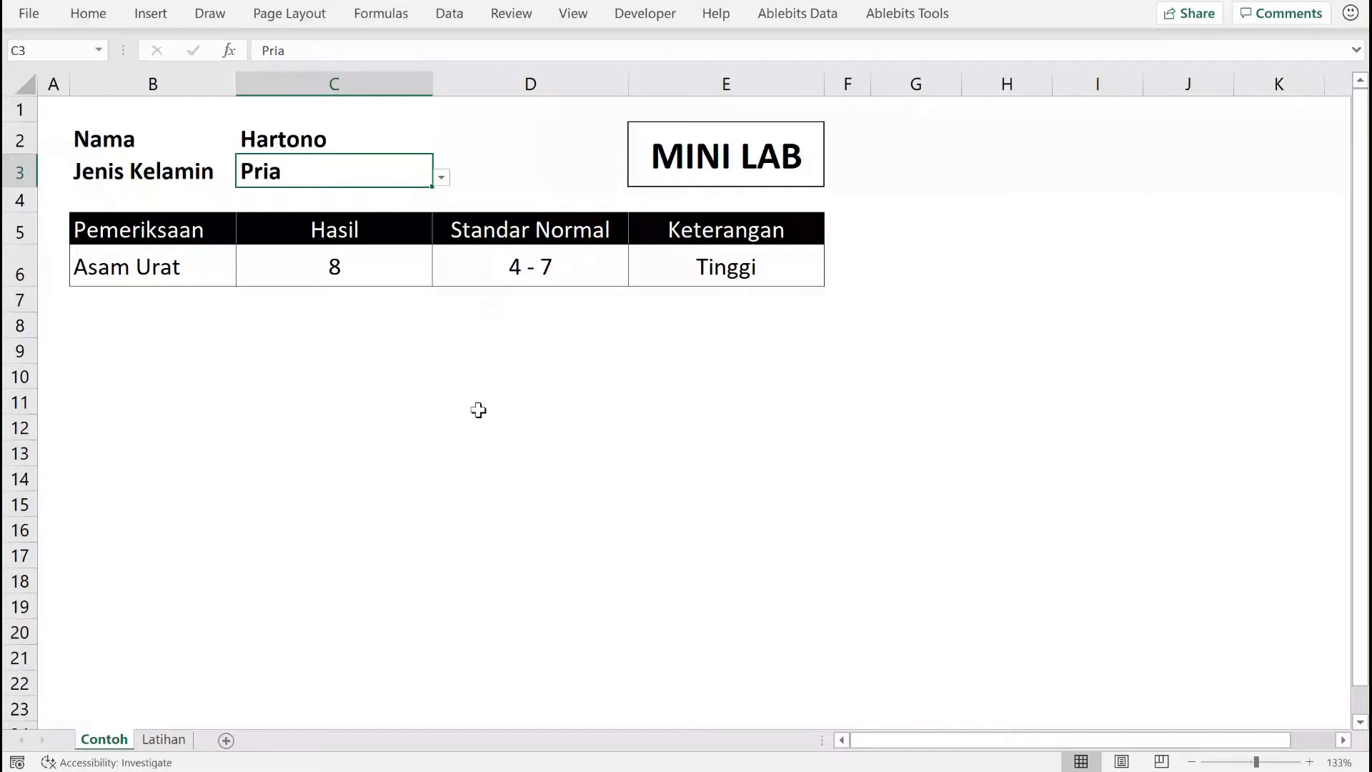
Test the Asam Urat result in C6 with the values 3, 6 and 8 in turn.
left_click(356, 266)
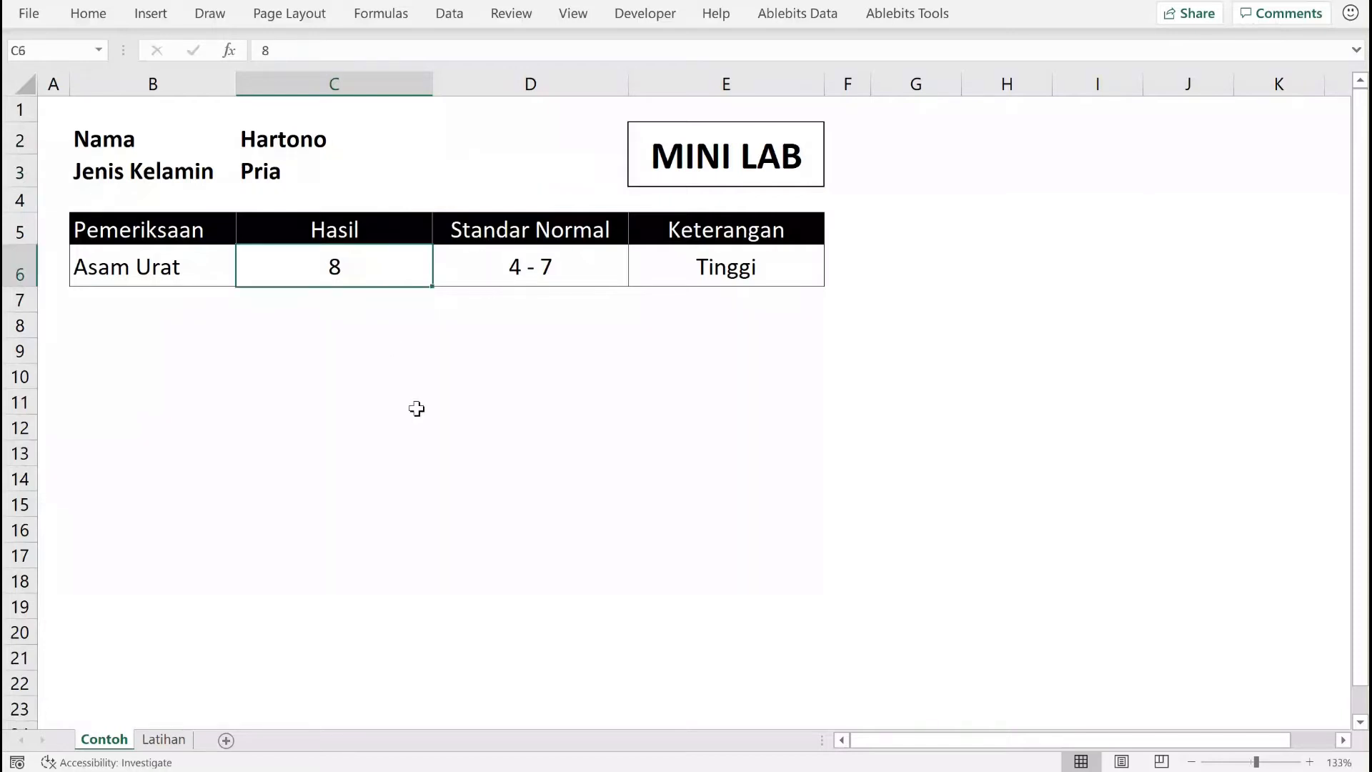
key("F2")
type("3")
key("Tab")
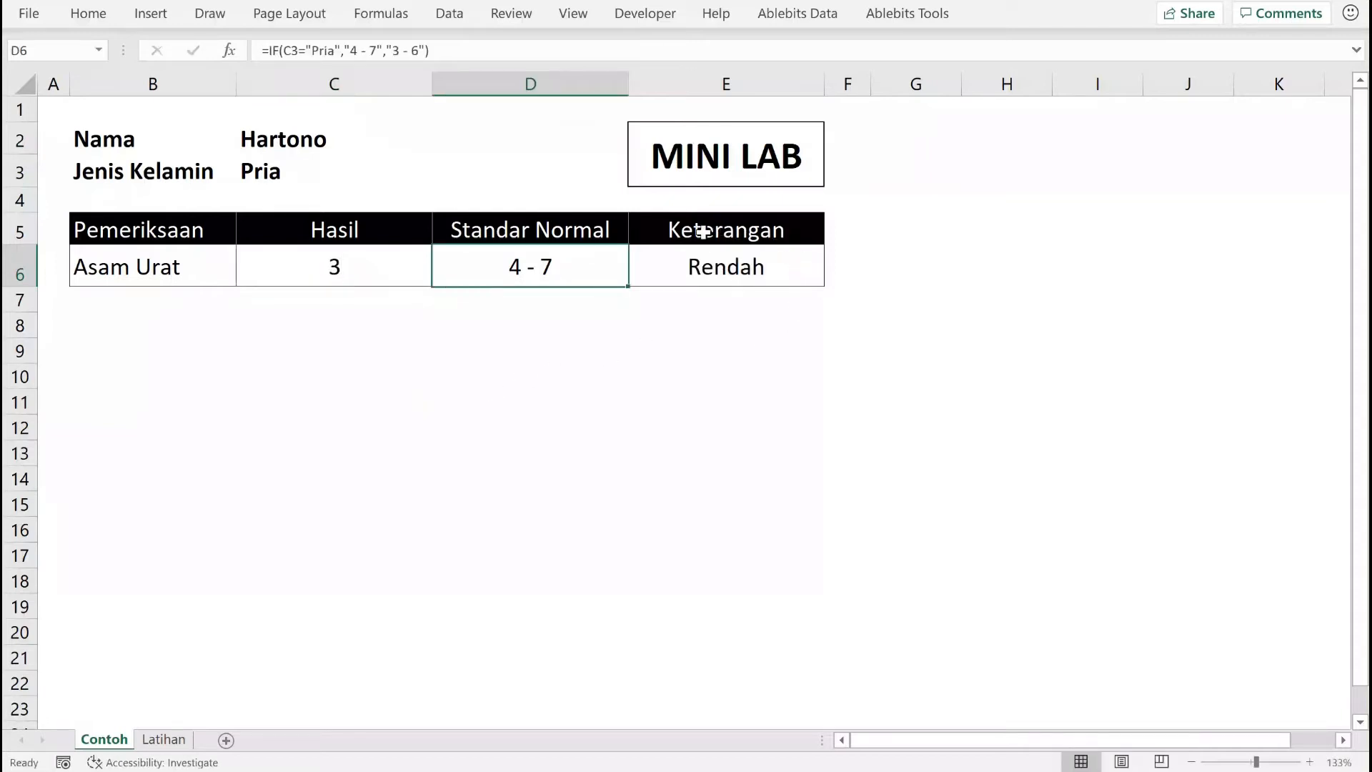
left_click(378, 271)
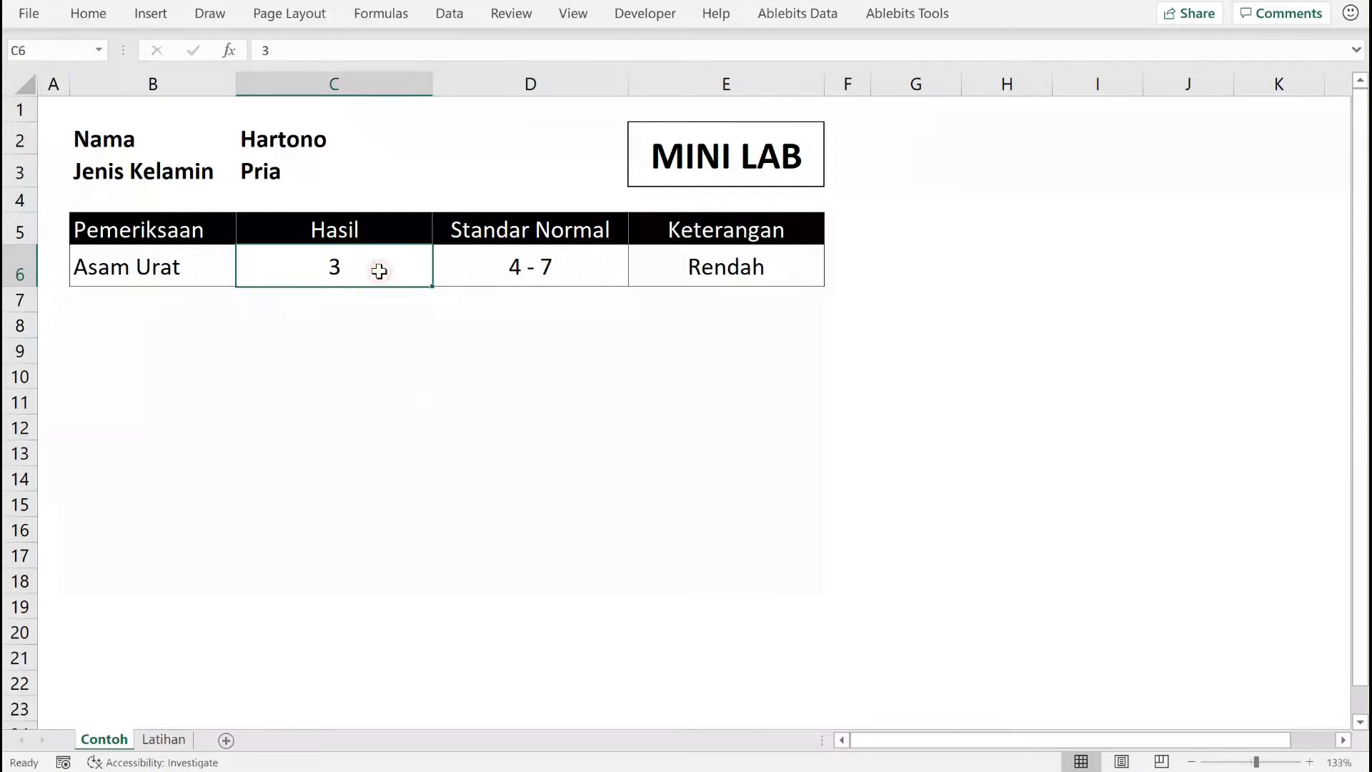
type("6")
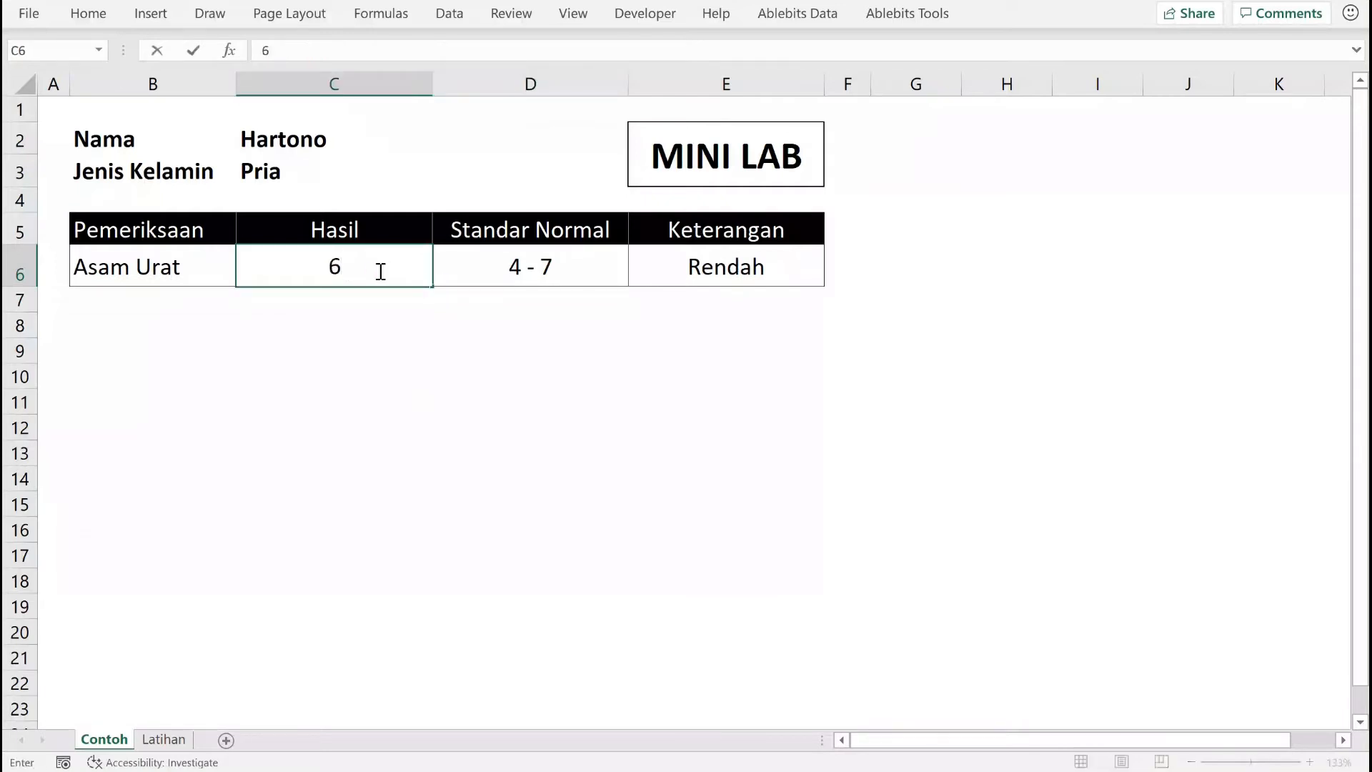
key("Tab")
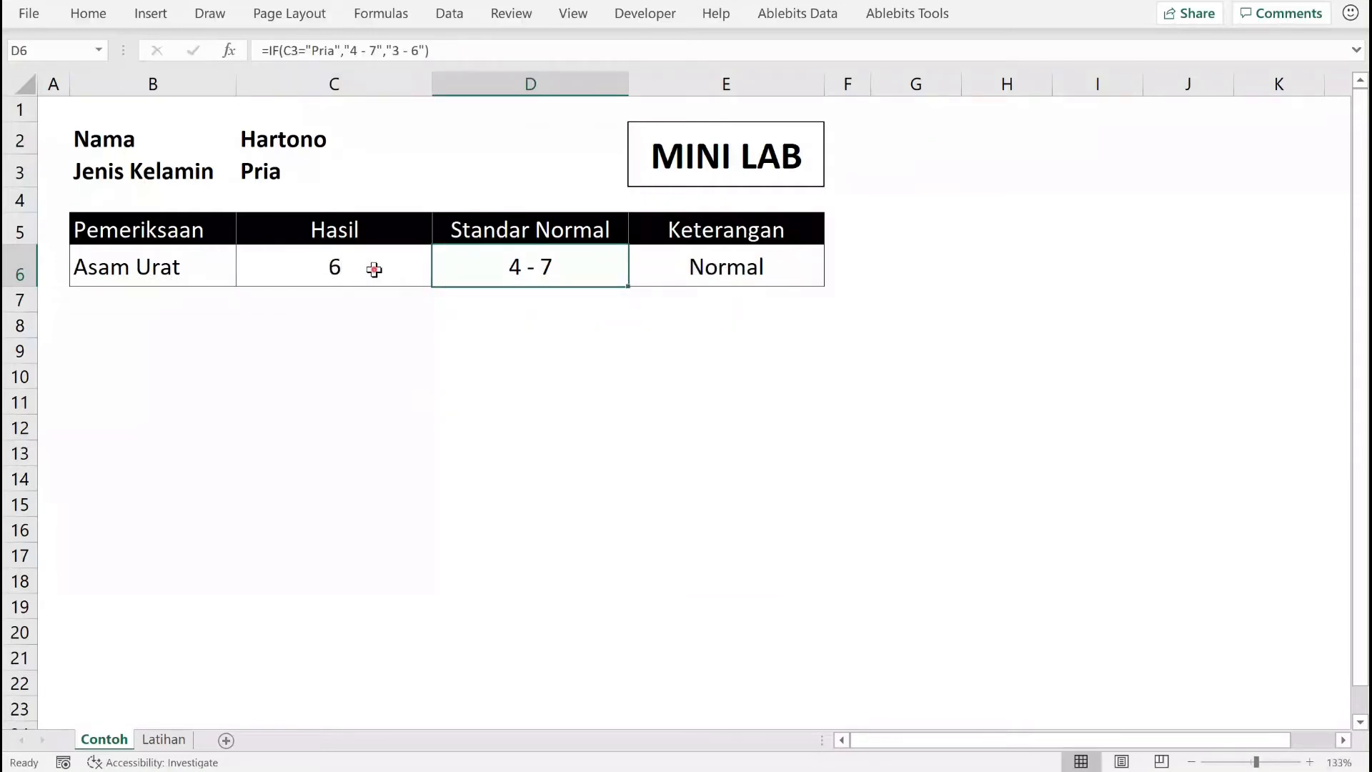
left_click(379, 270)
type("8")
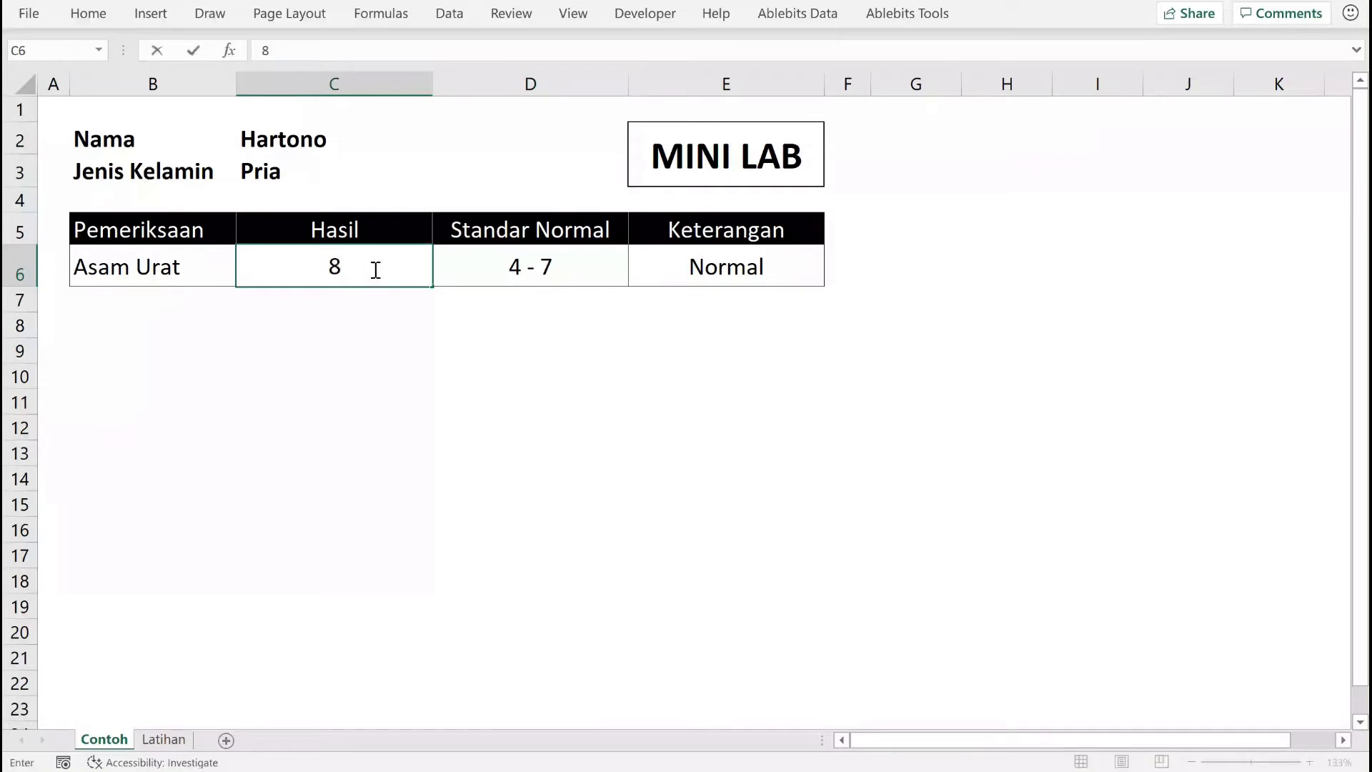
key("Tab")
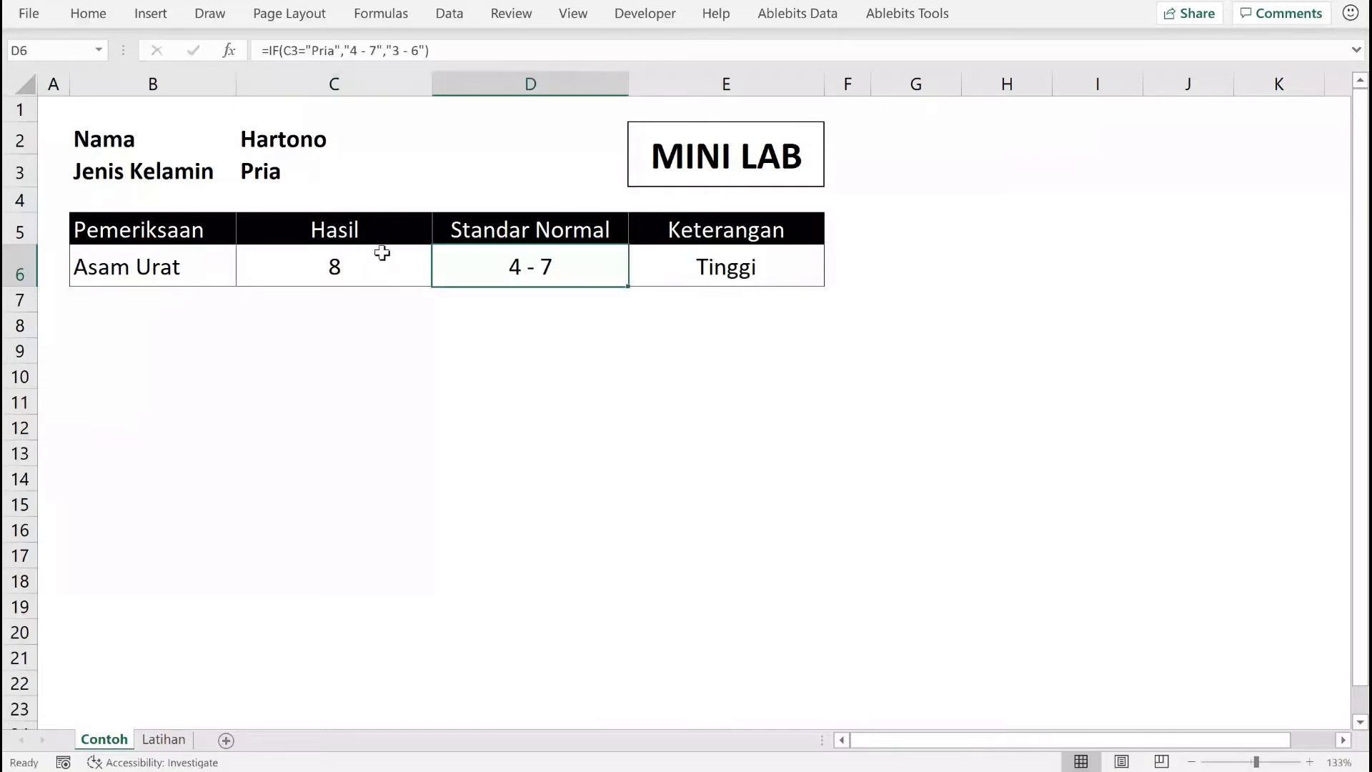
Set Jenis Kelamin in C3 to Wanita and the Asam Urat result in C6 to 5.
left_click(336, 172)
left_click(441, 177)
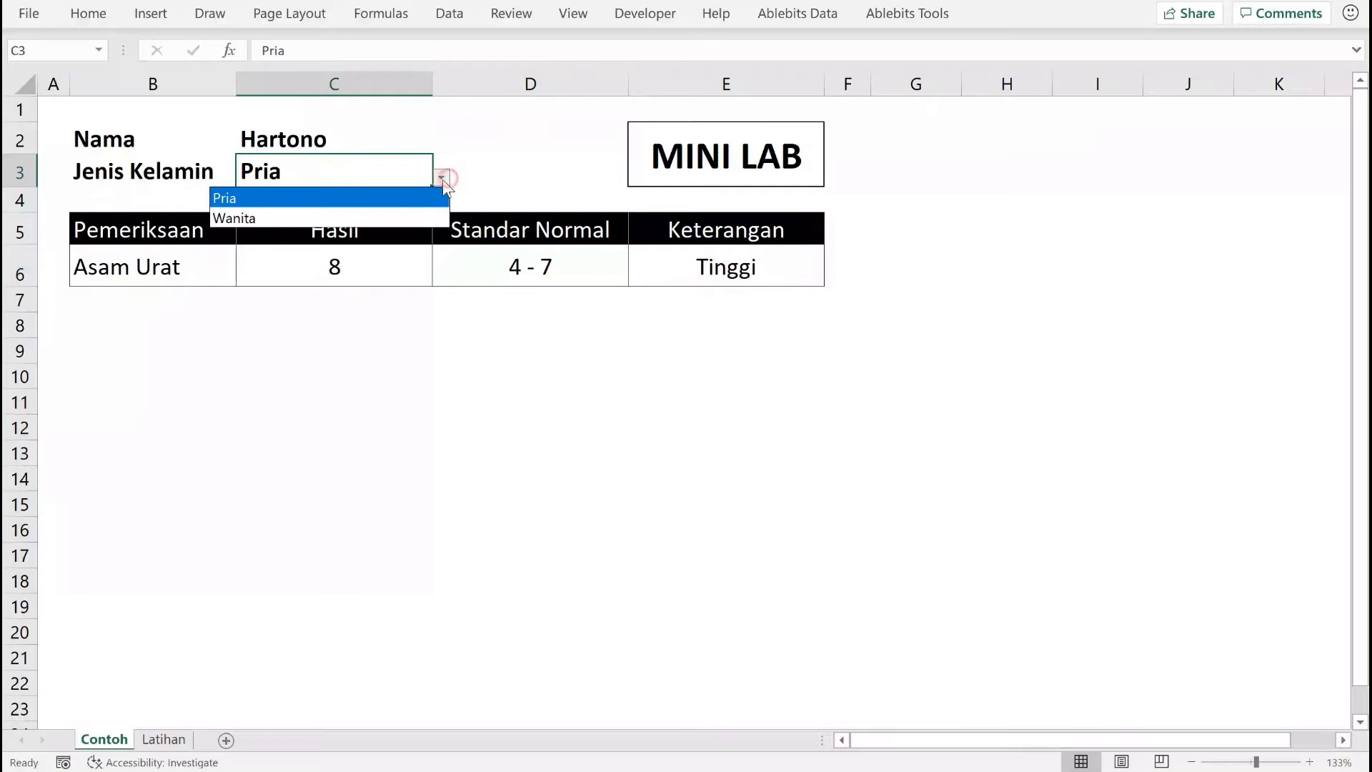
left_click(361, 217)
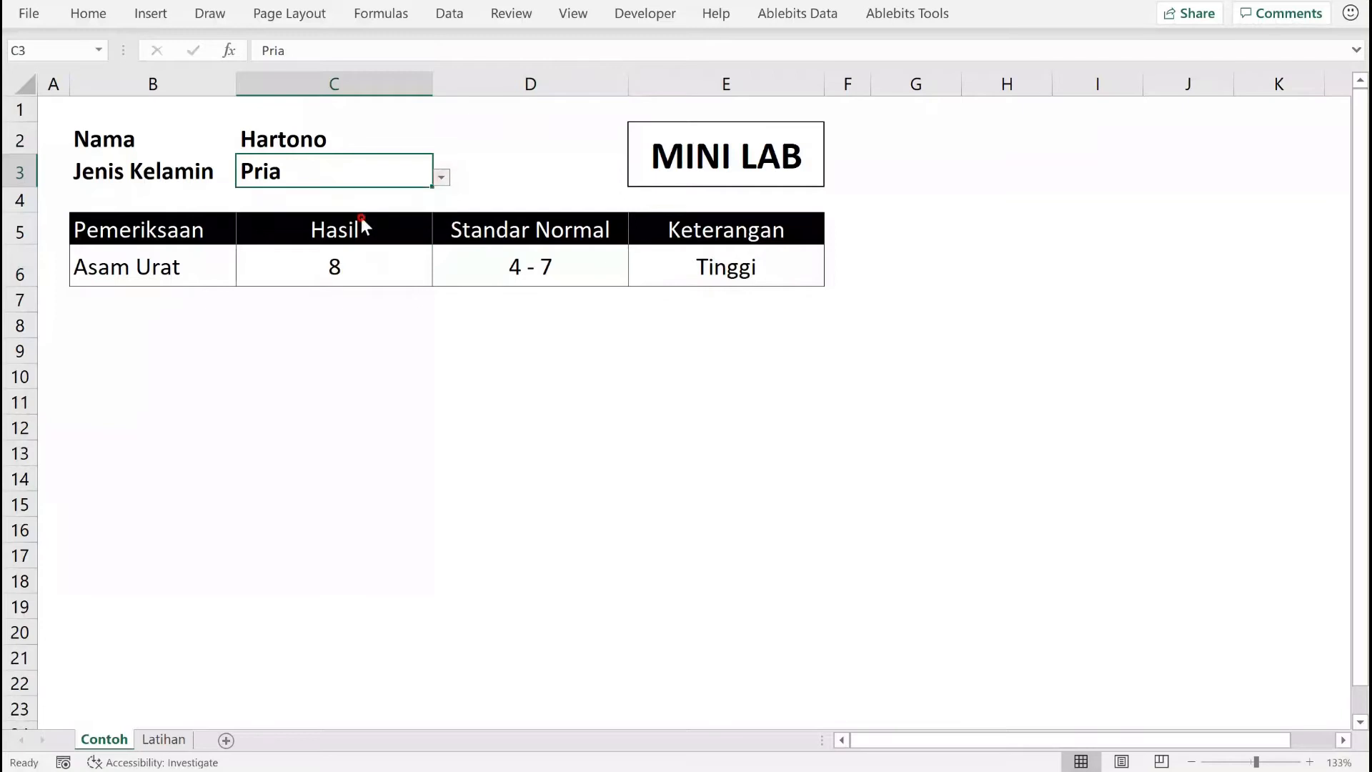
left_click(374, 275)
double_click(375, 276)
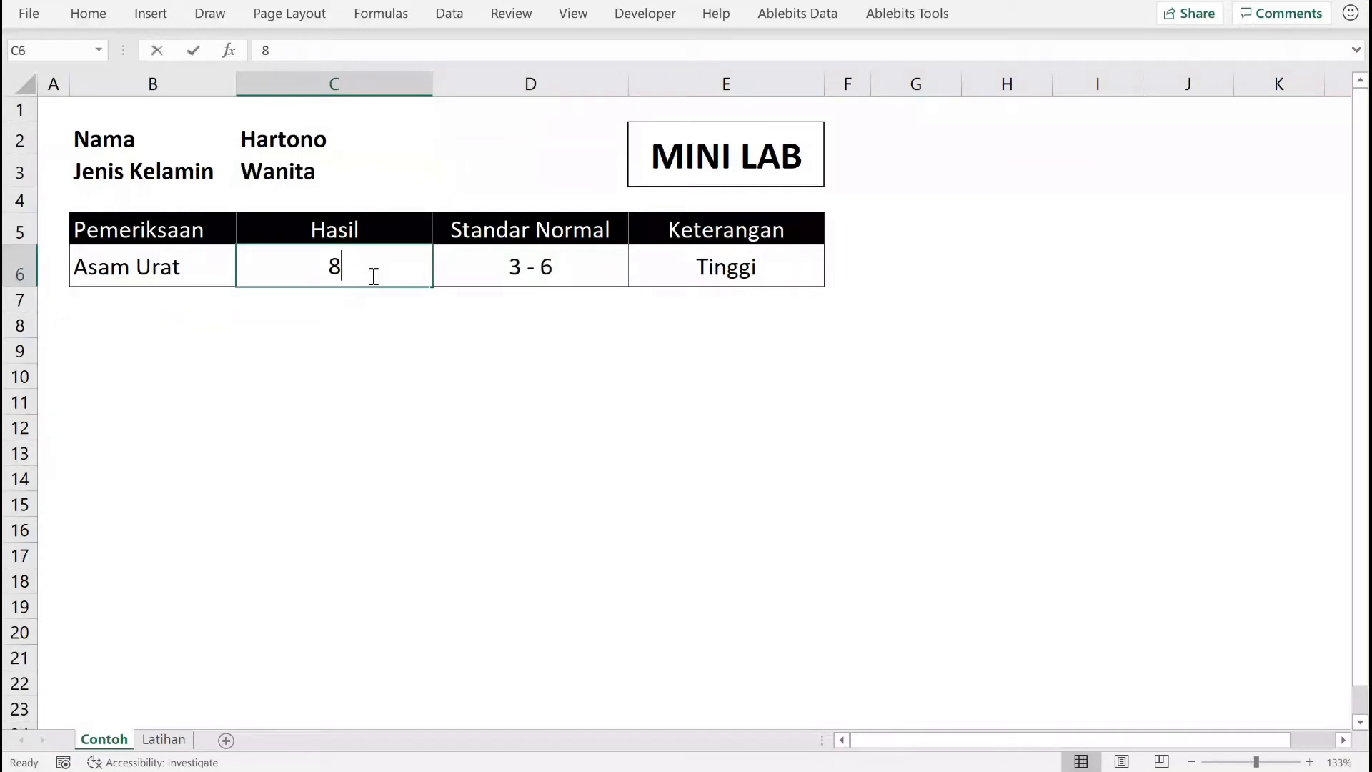
key("BackSpace")
type("5")
key("Tab")
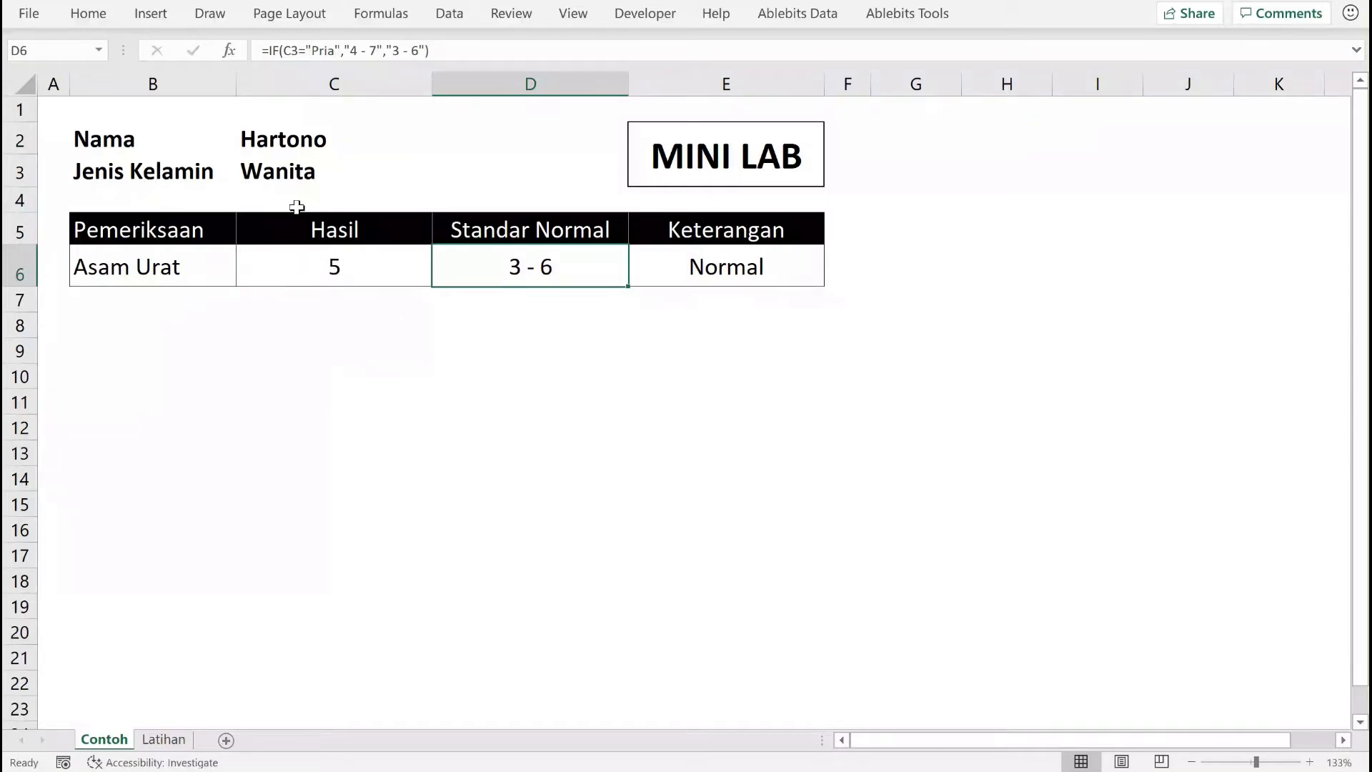
Examine the gender entry in C3 and the formulas behind Standar Normal in D6 and Keterangan in E6.
left_click(291, 177)
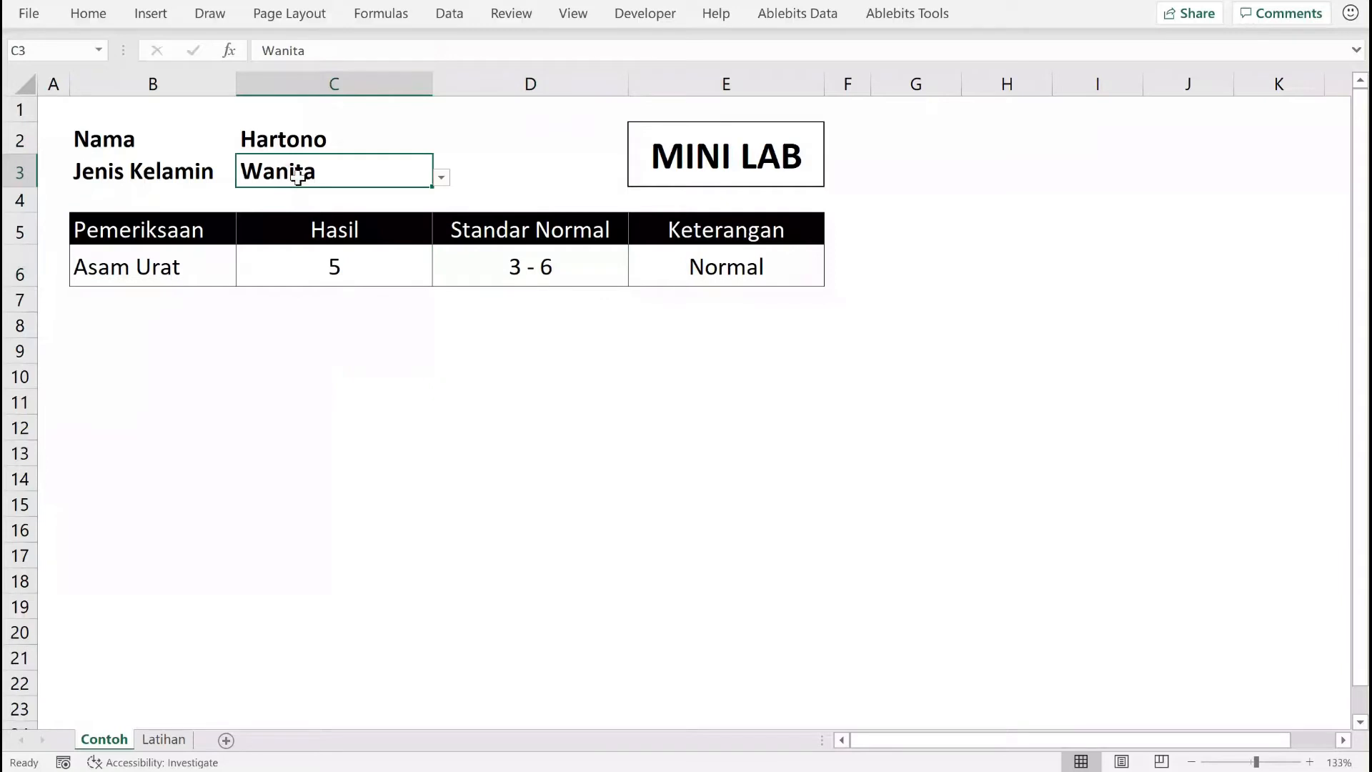
left_click(534, 272)
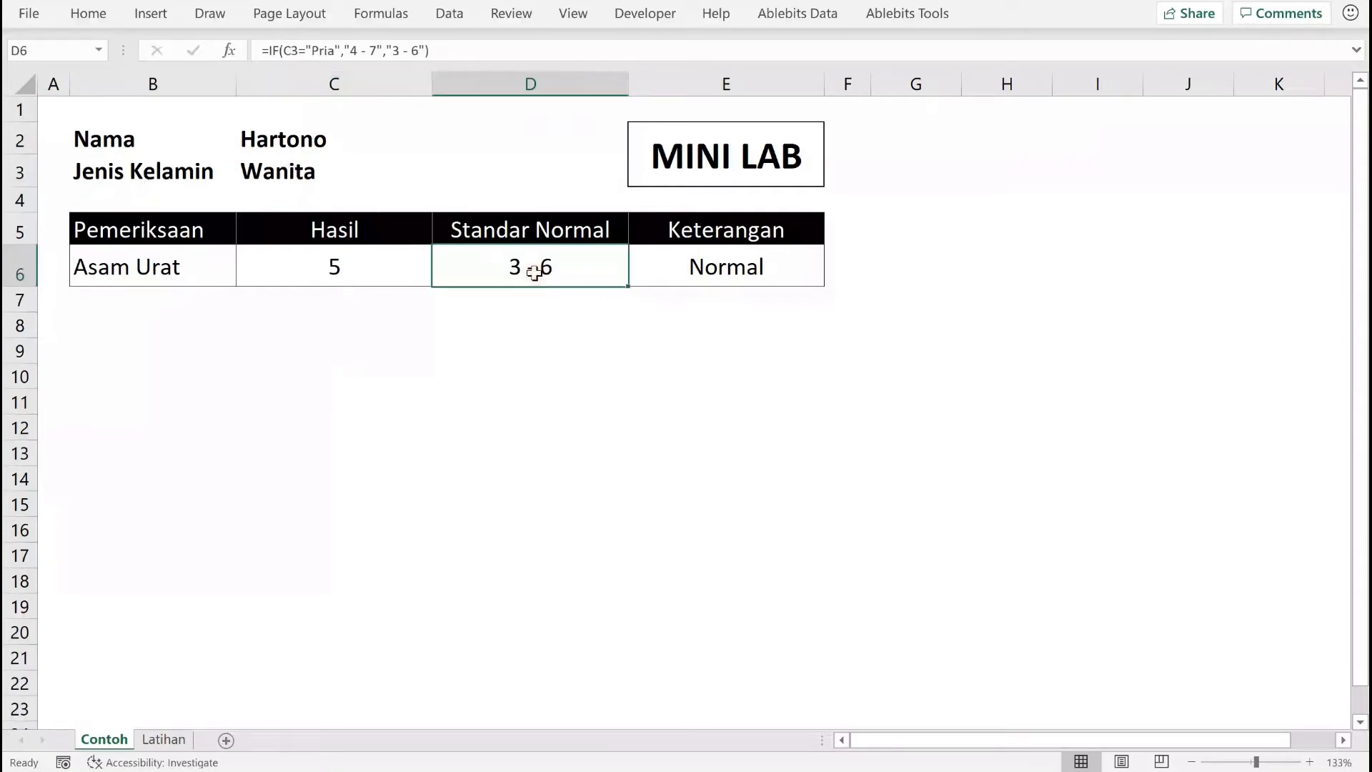
left_click(706, 268)
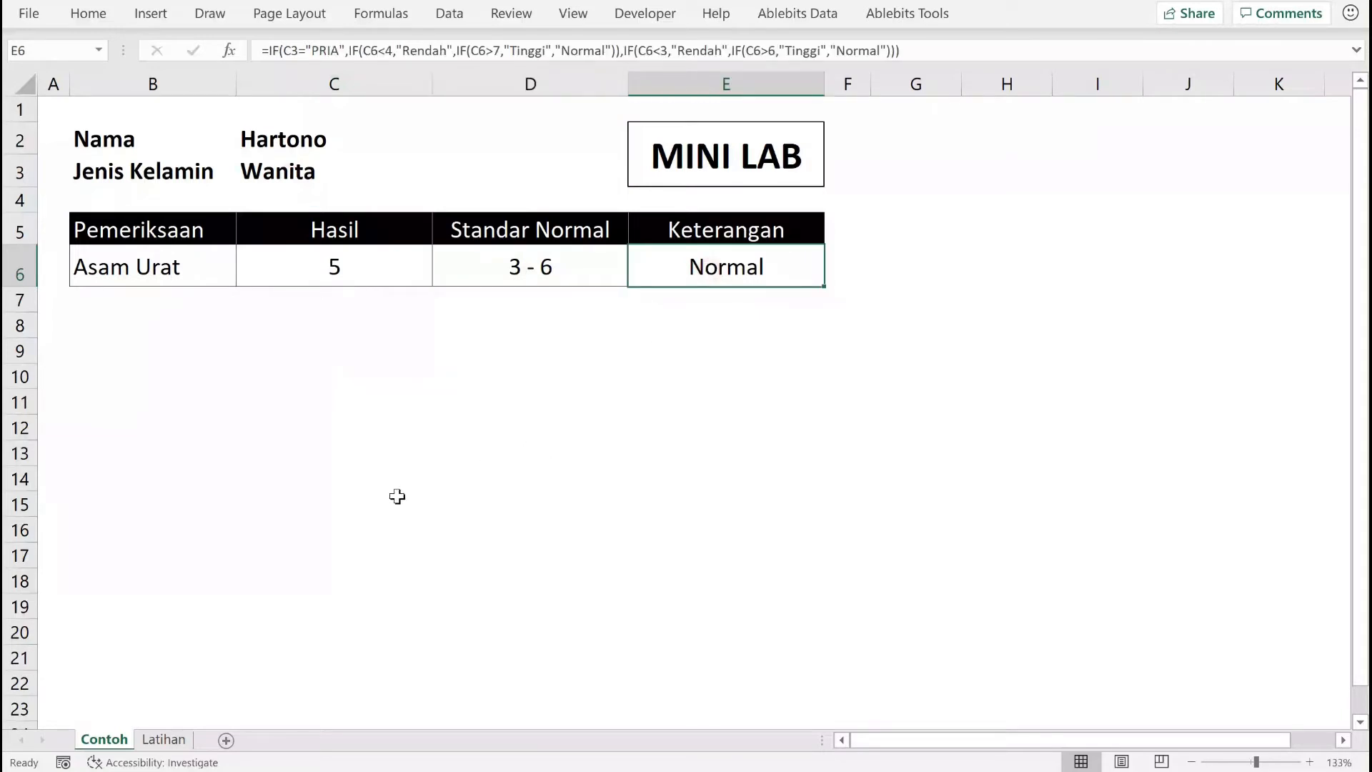
Switch to the Latihan sheet and enter the patient's name in the Nama field in C2.
left_click(164, 740)
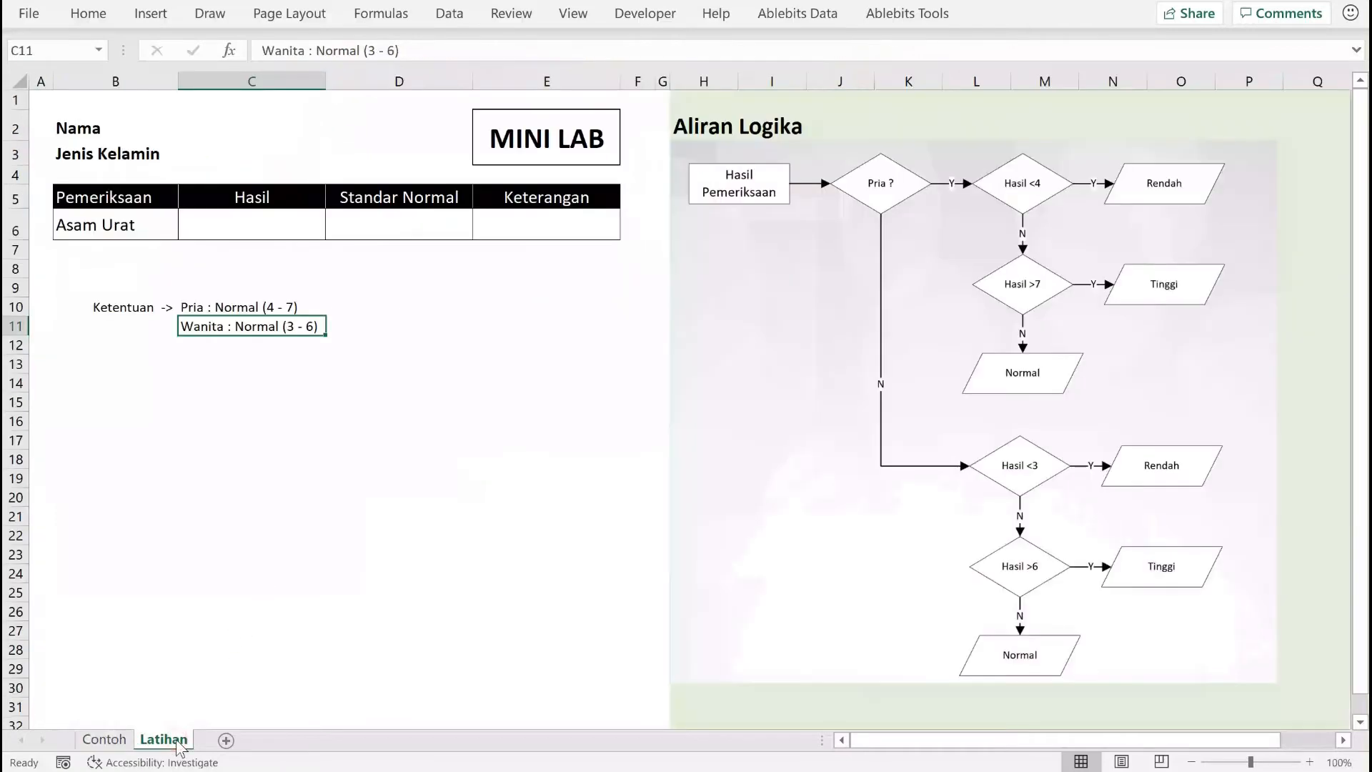
left_click(520, 406)
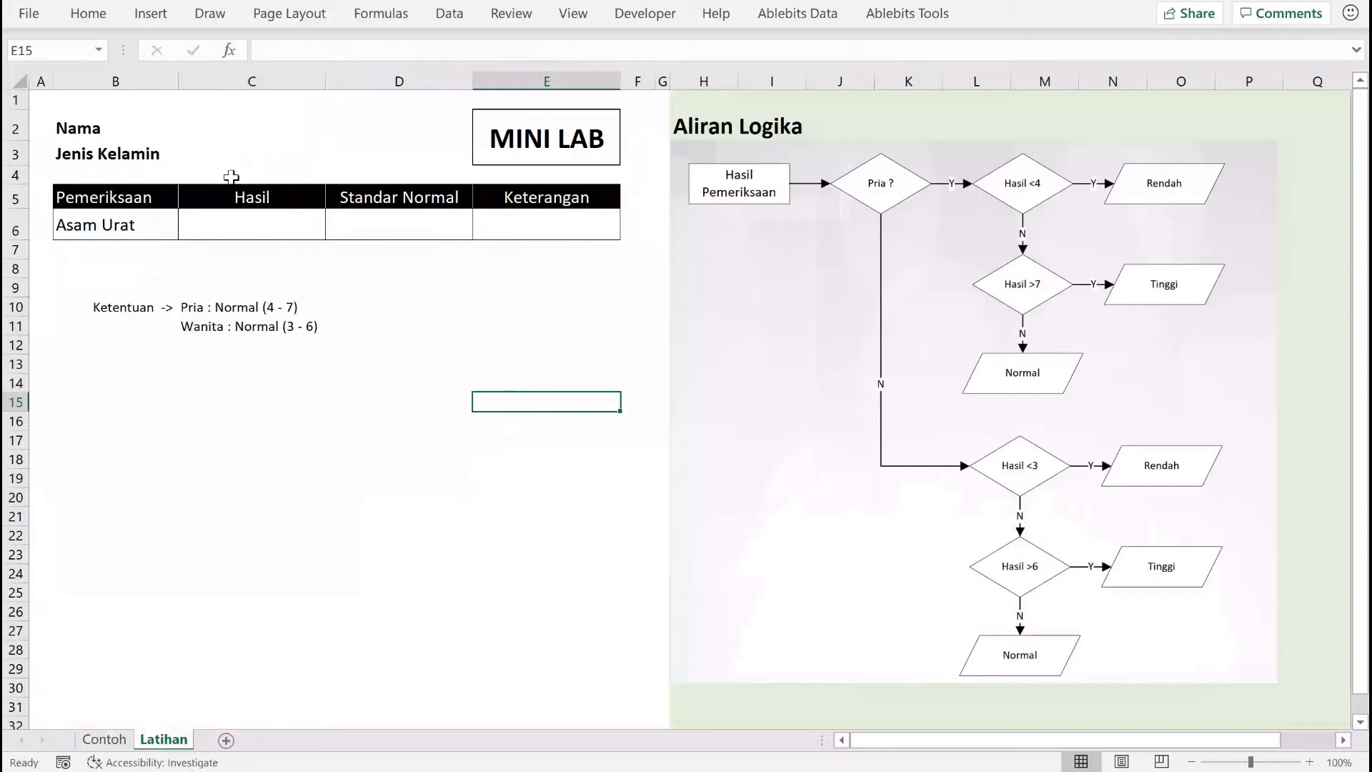
left_click(224, 135)
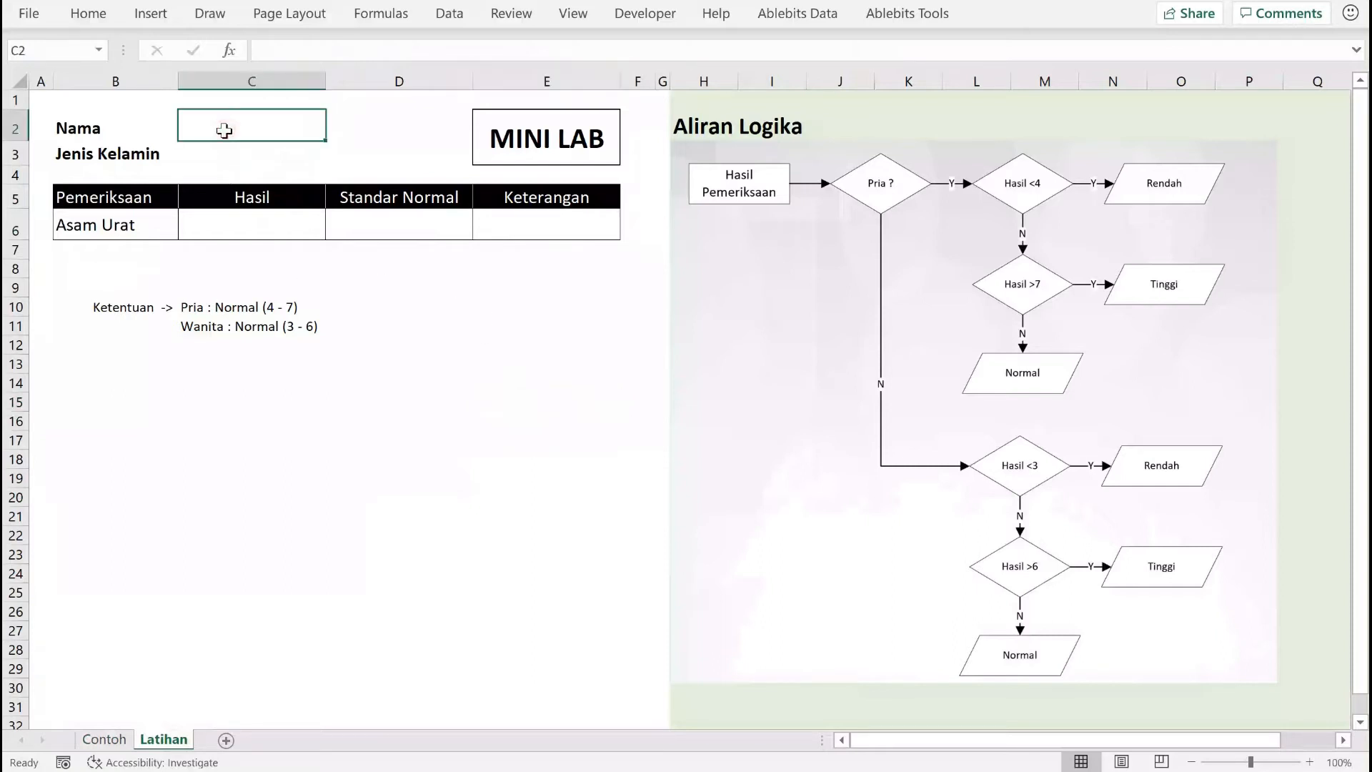
type("Harton")
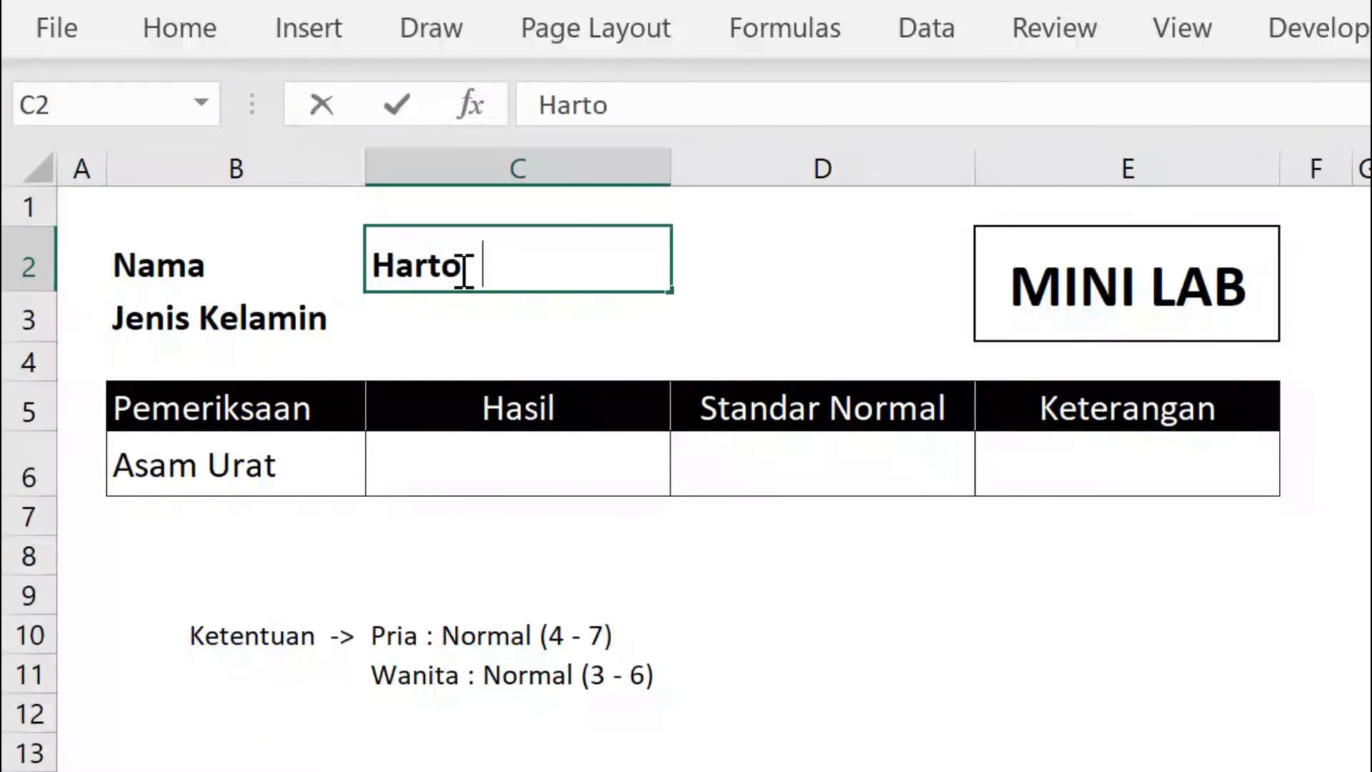
type("o")
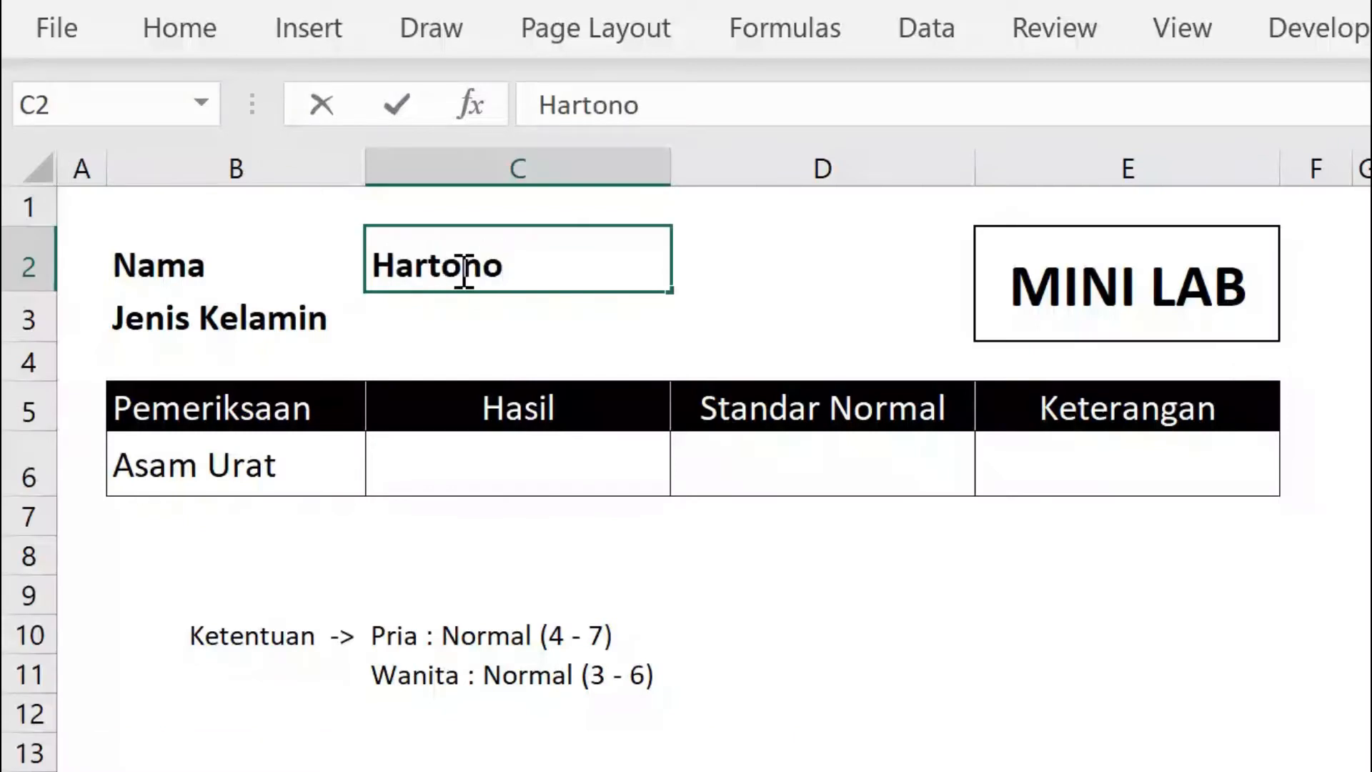
Add list data validation to the Jenis Kelamin cell C3 with the source Pria,Wanita.
left_click(489, 328)
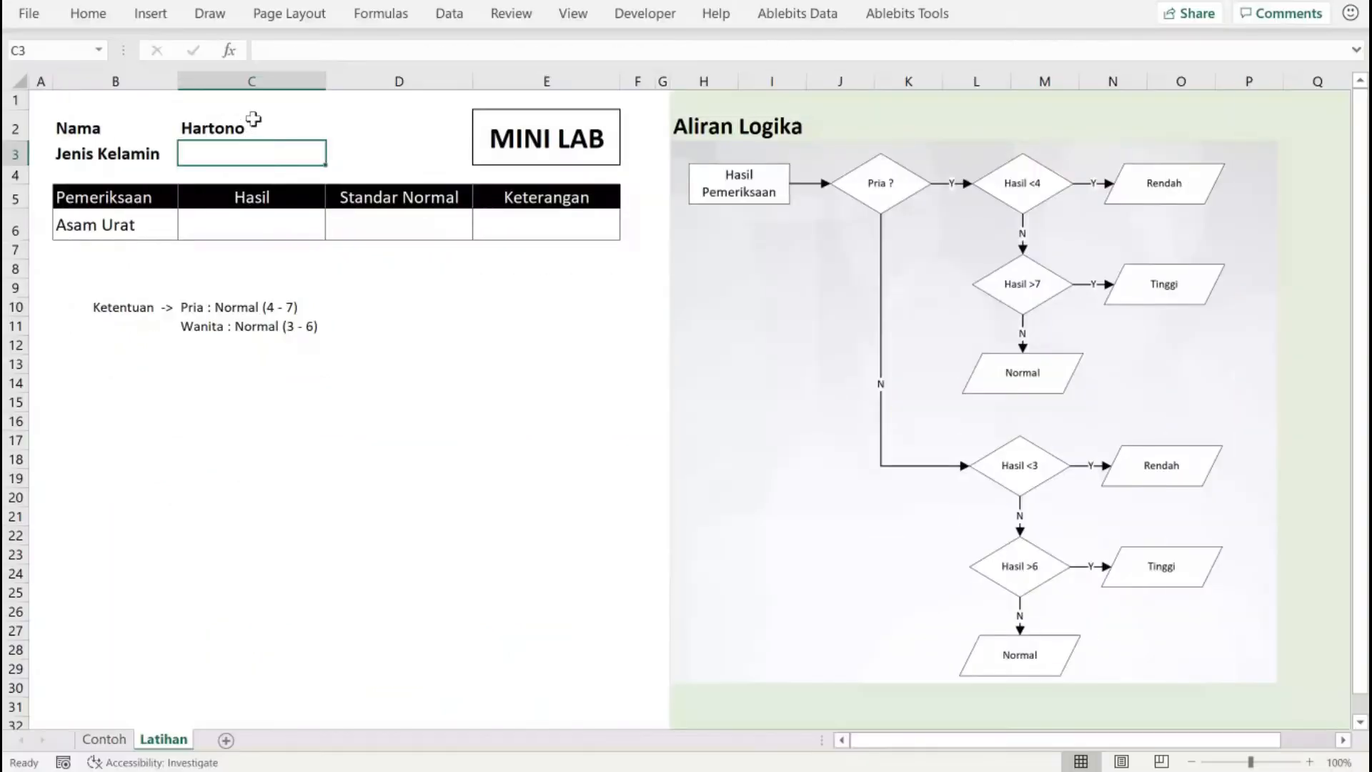
left_click(443, 22)
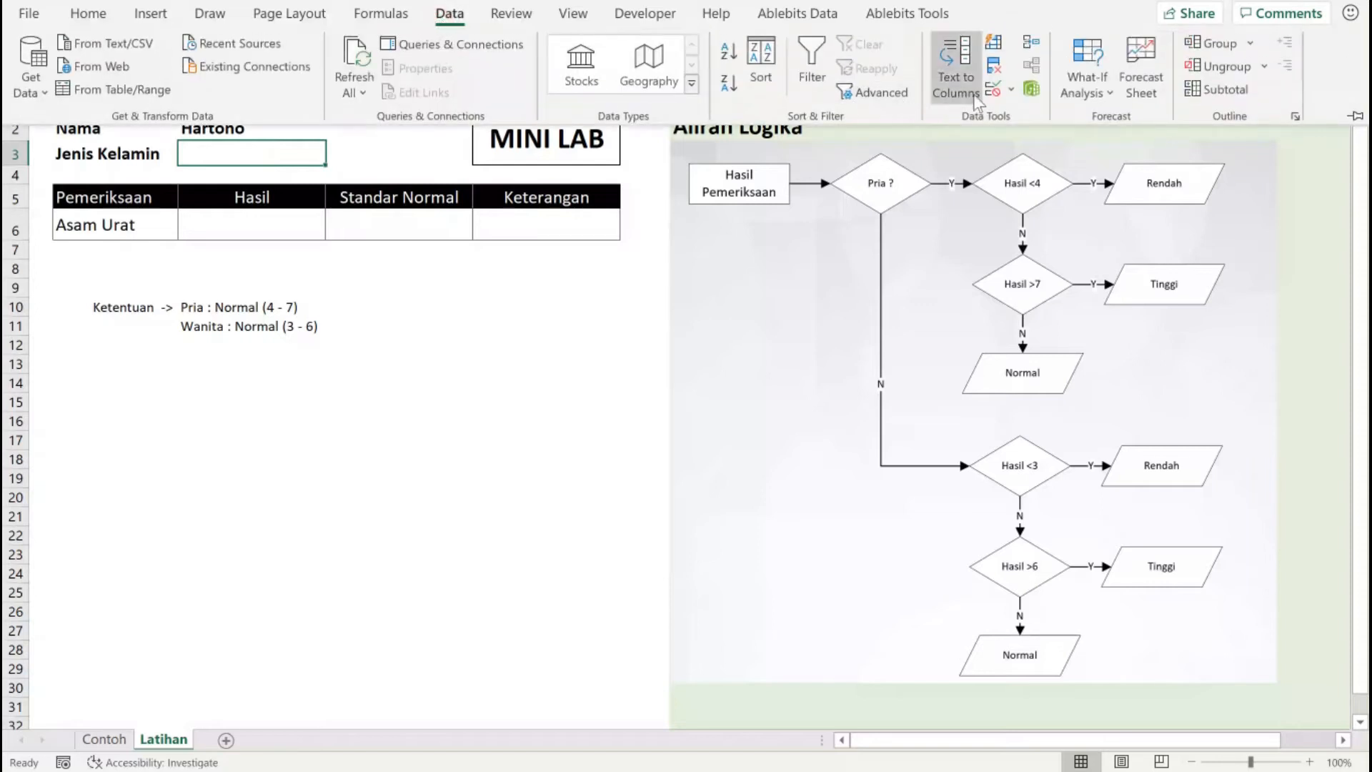
left_click(1011, 91)
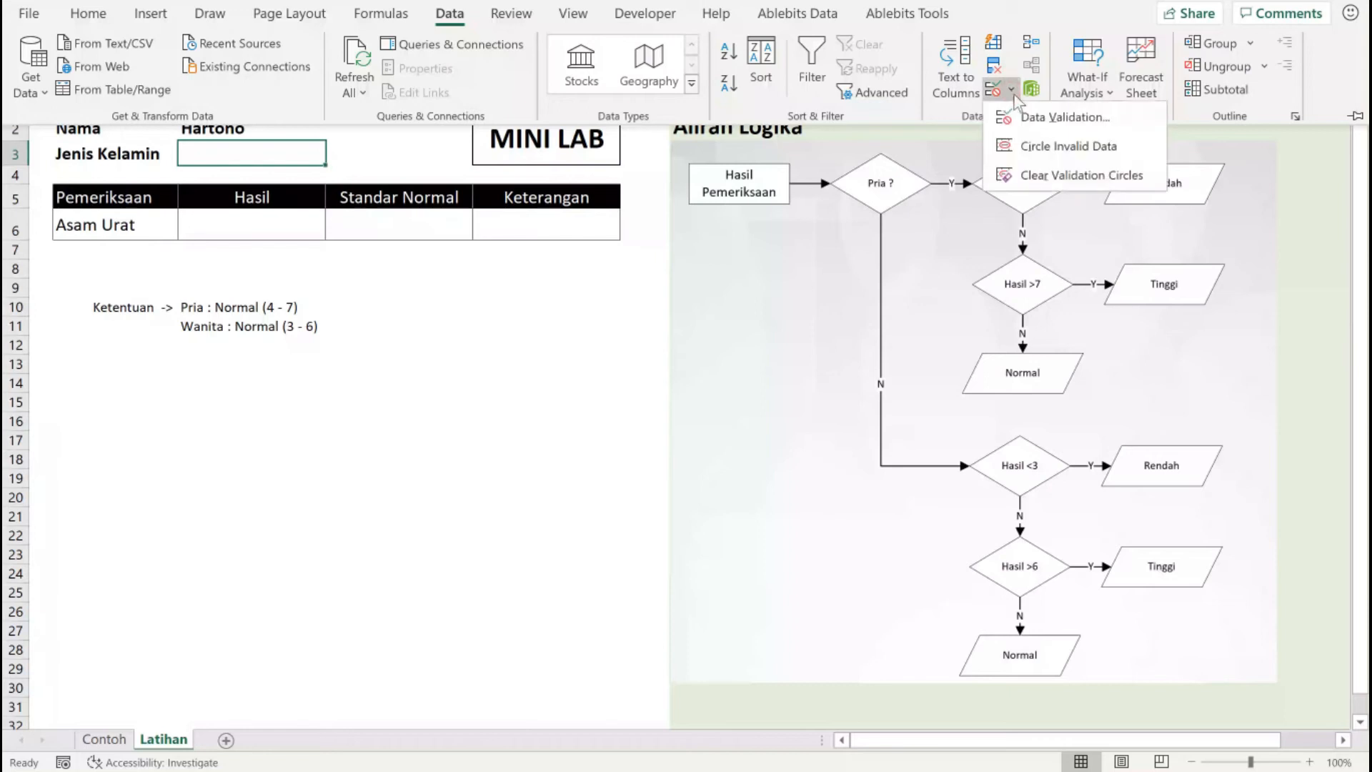
left_click(1037, 120)
left_click_drag(871, 306, 505, 311)
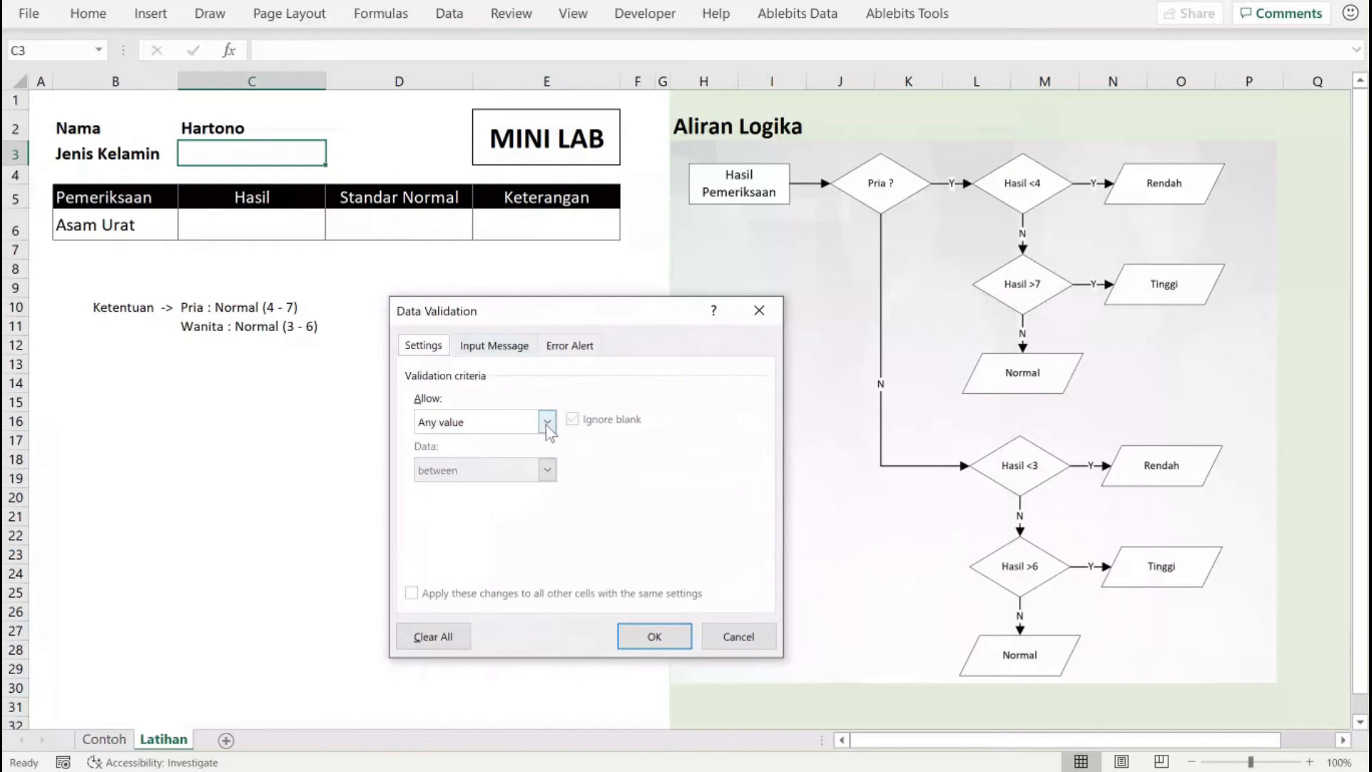
left_click(549, 425)
left_click(503, 487)
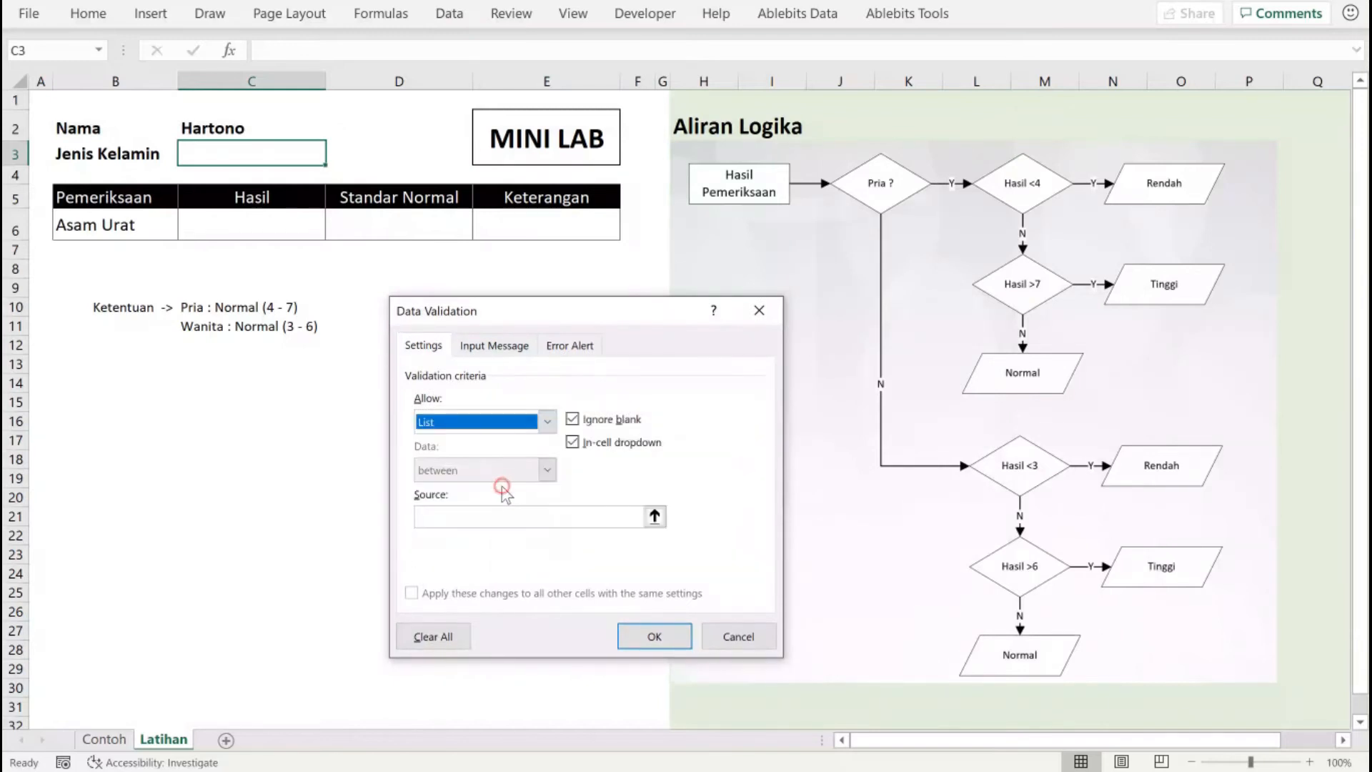
left_click(502, 520)
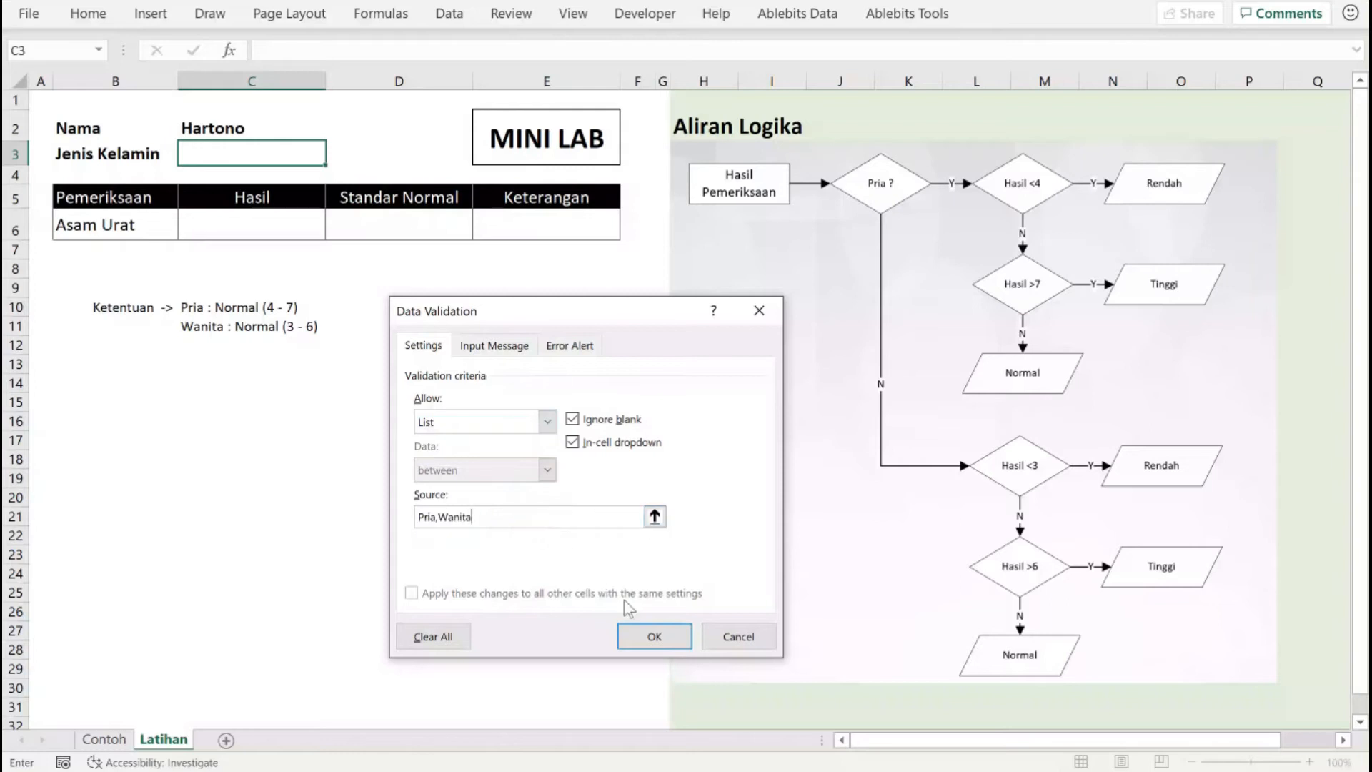
left_click(654, 636)
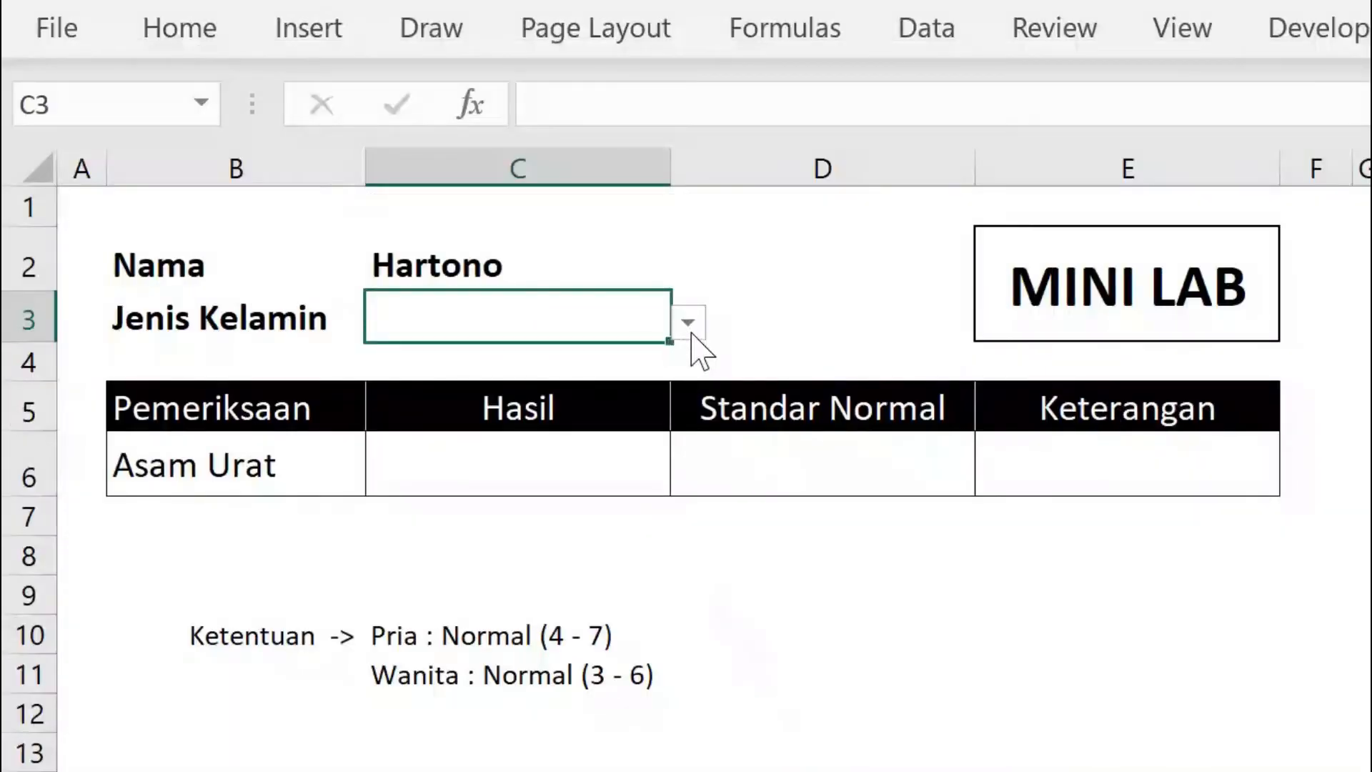
Try the list in C3 by choosing Pria, and finish with Wanita as the Jenis Kelamin value.
left_click(688, 325)
left_click(661, 357)
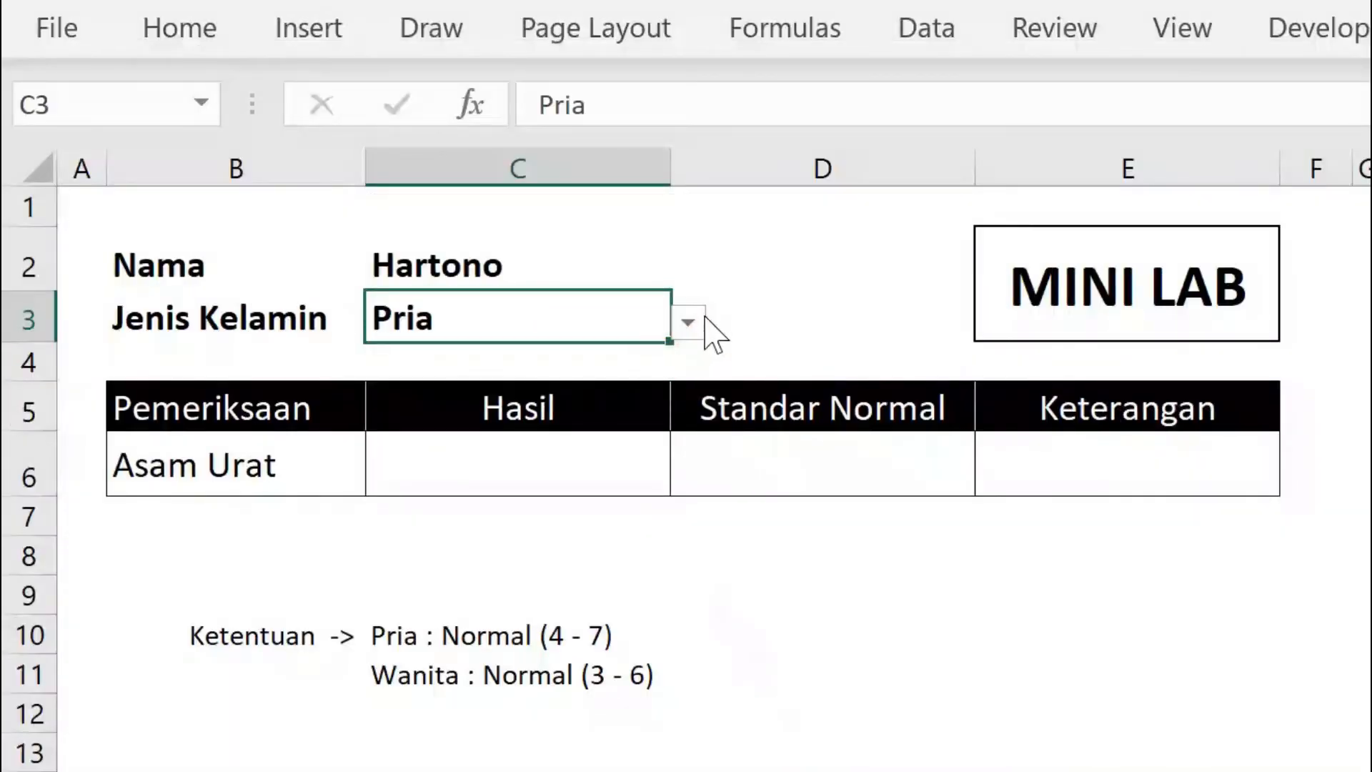
left_click(689, 321)
left_click(611, 387)
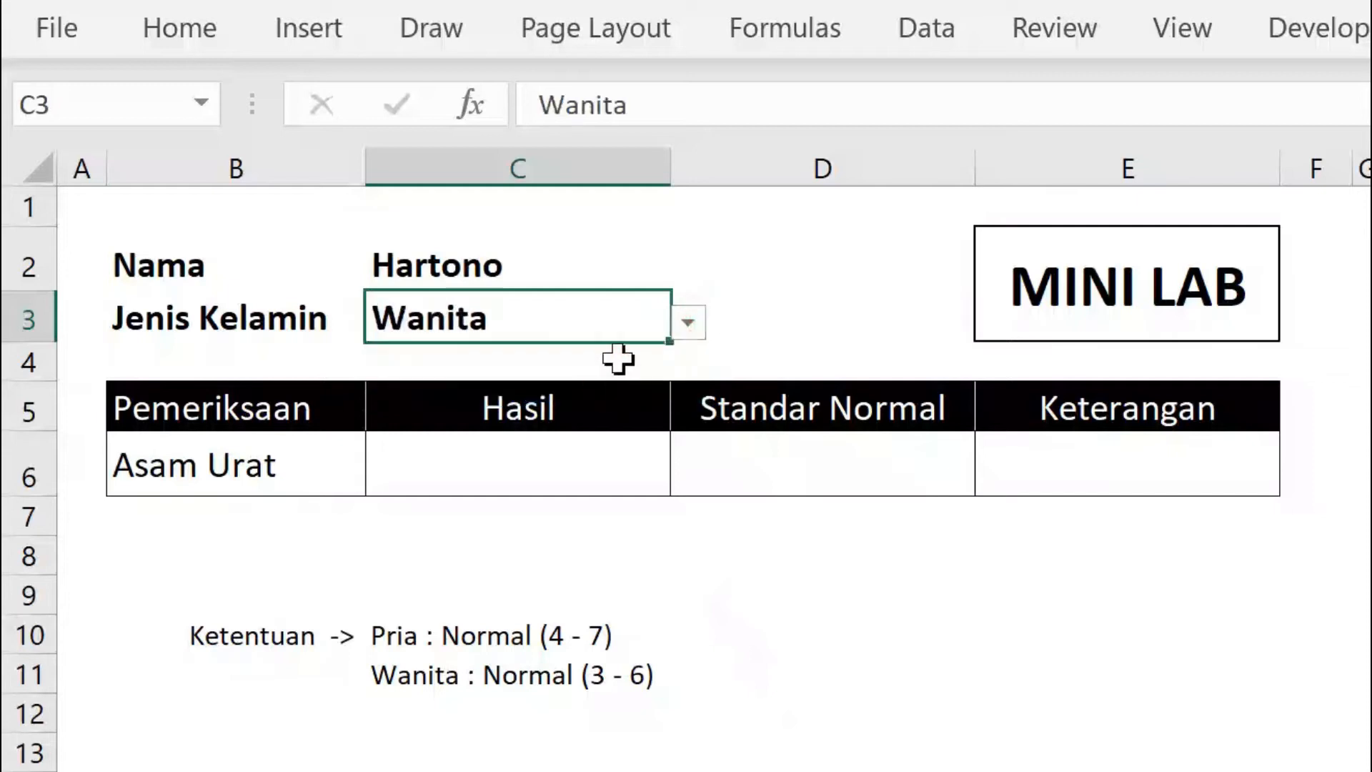
Start an IF formula in the Standar Normal cell D6 that tests whether C3 equals "Pria".
left_click(793, 472)
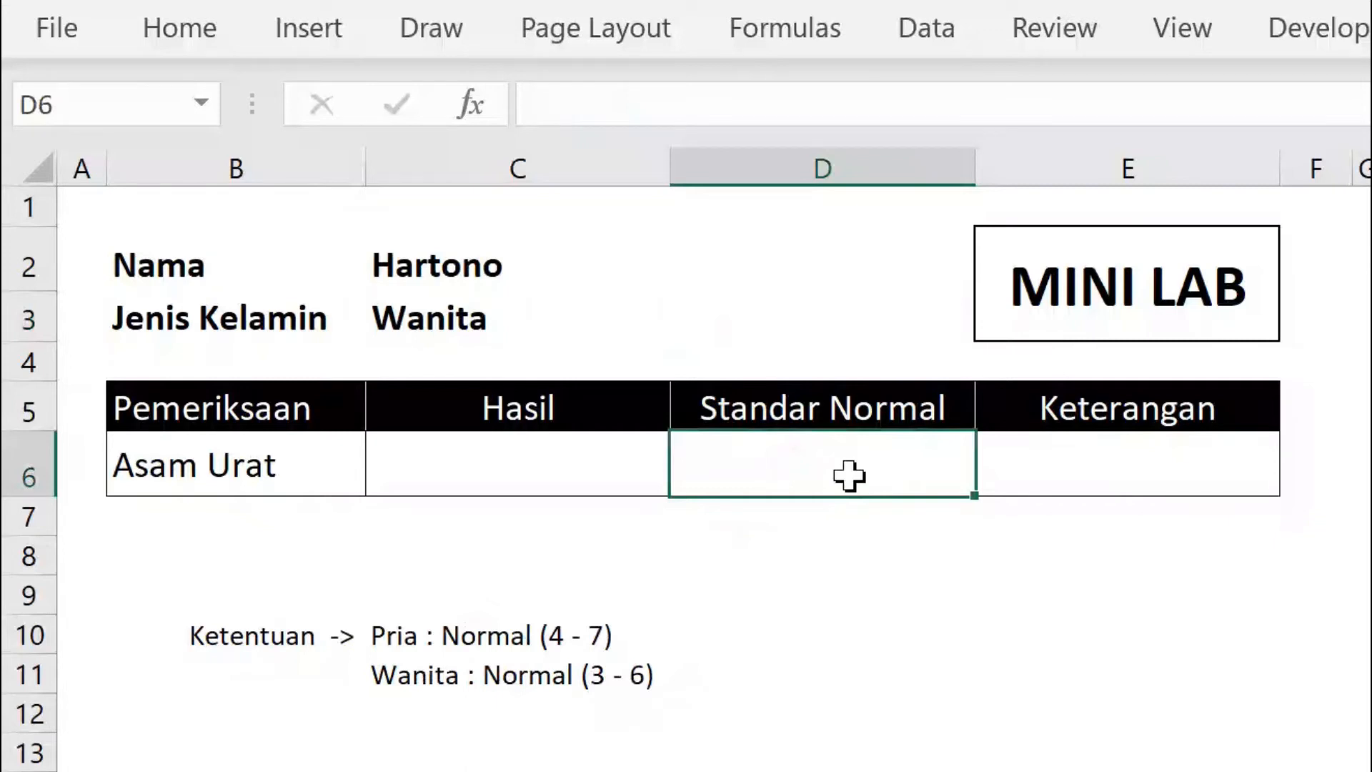
left_click(648, 107)
type("=if")
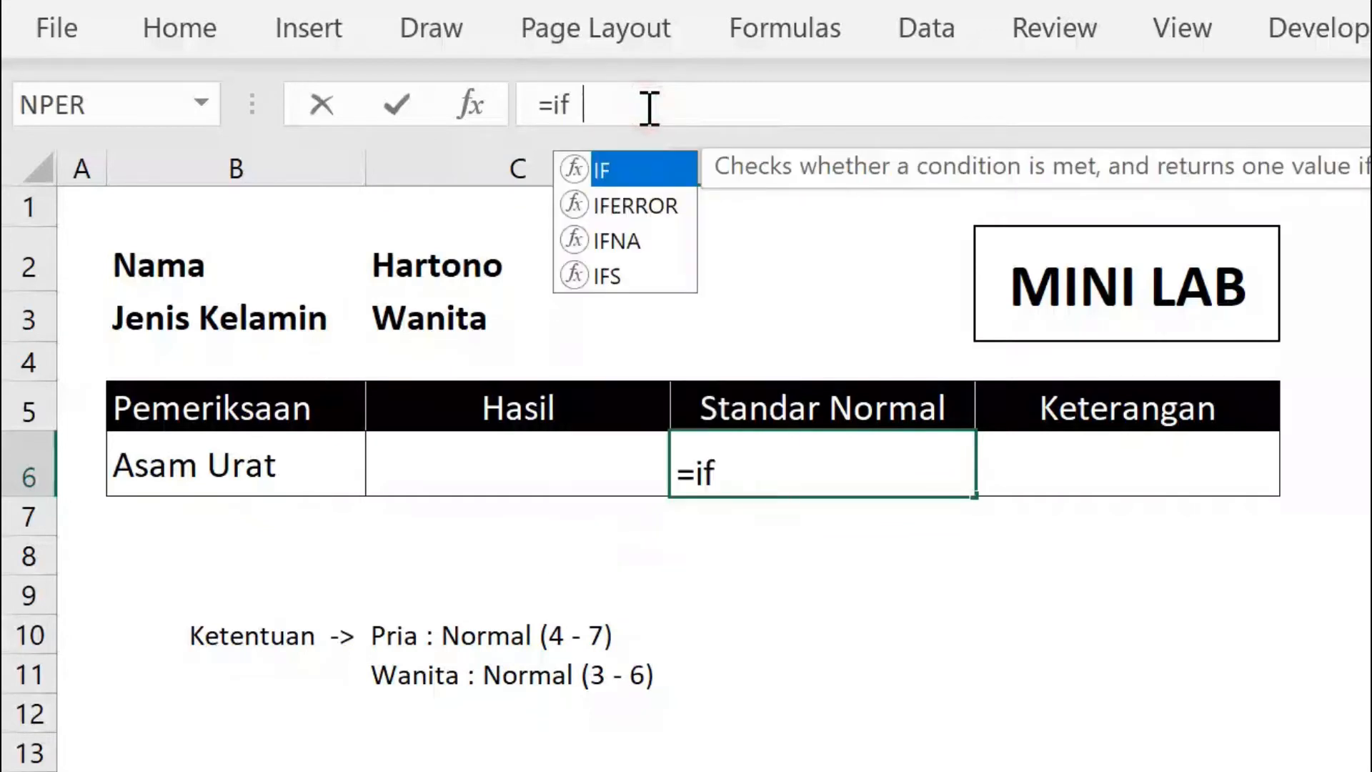
key("Tab")
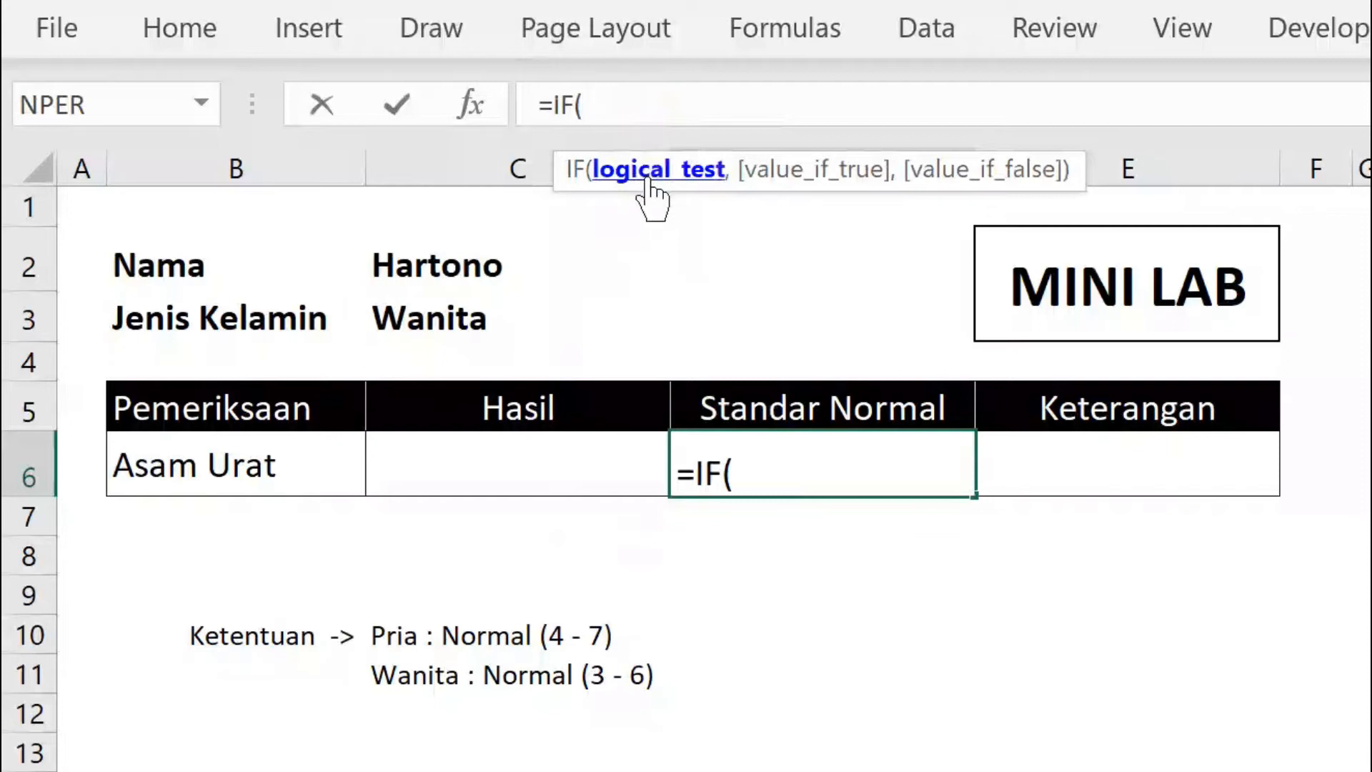
left_click(515, 318)
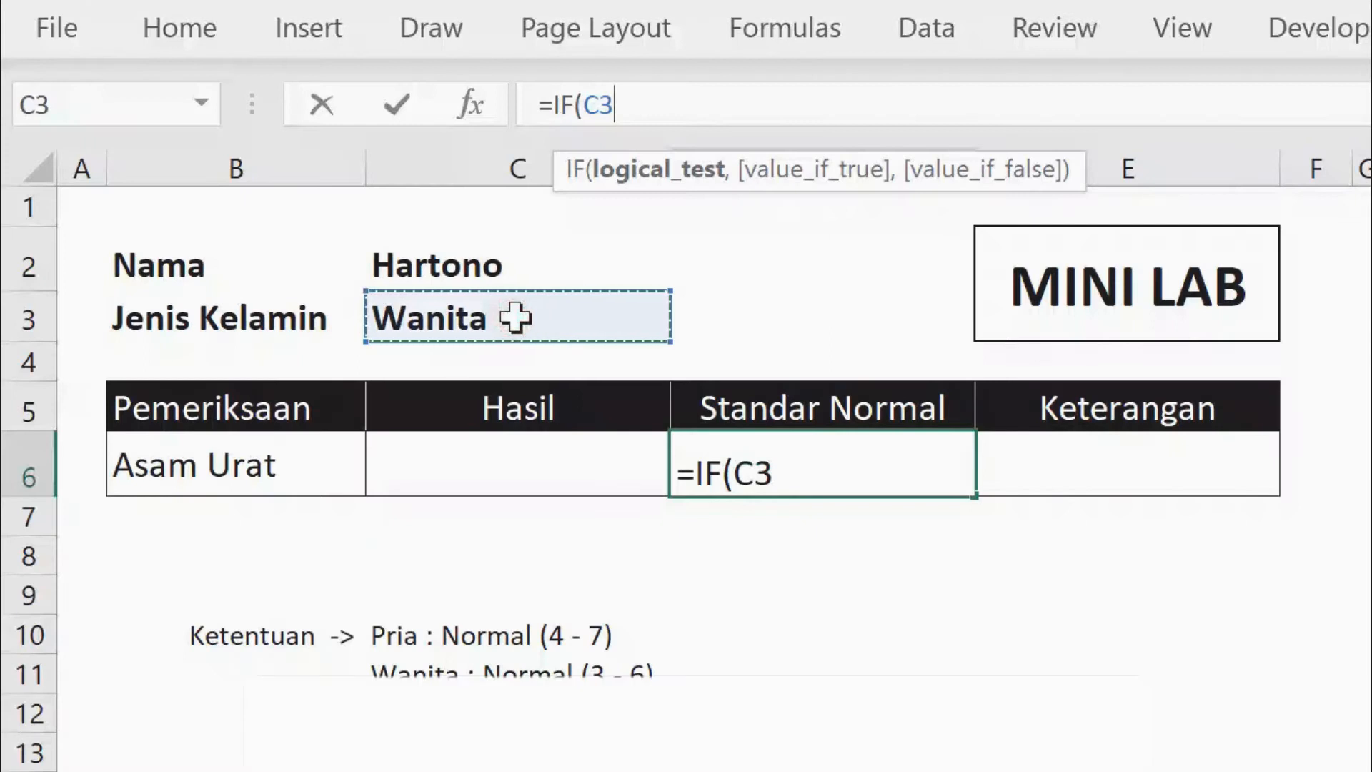
type("=")
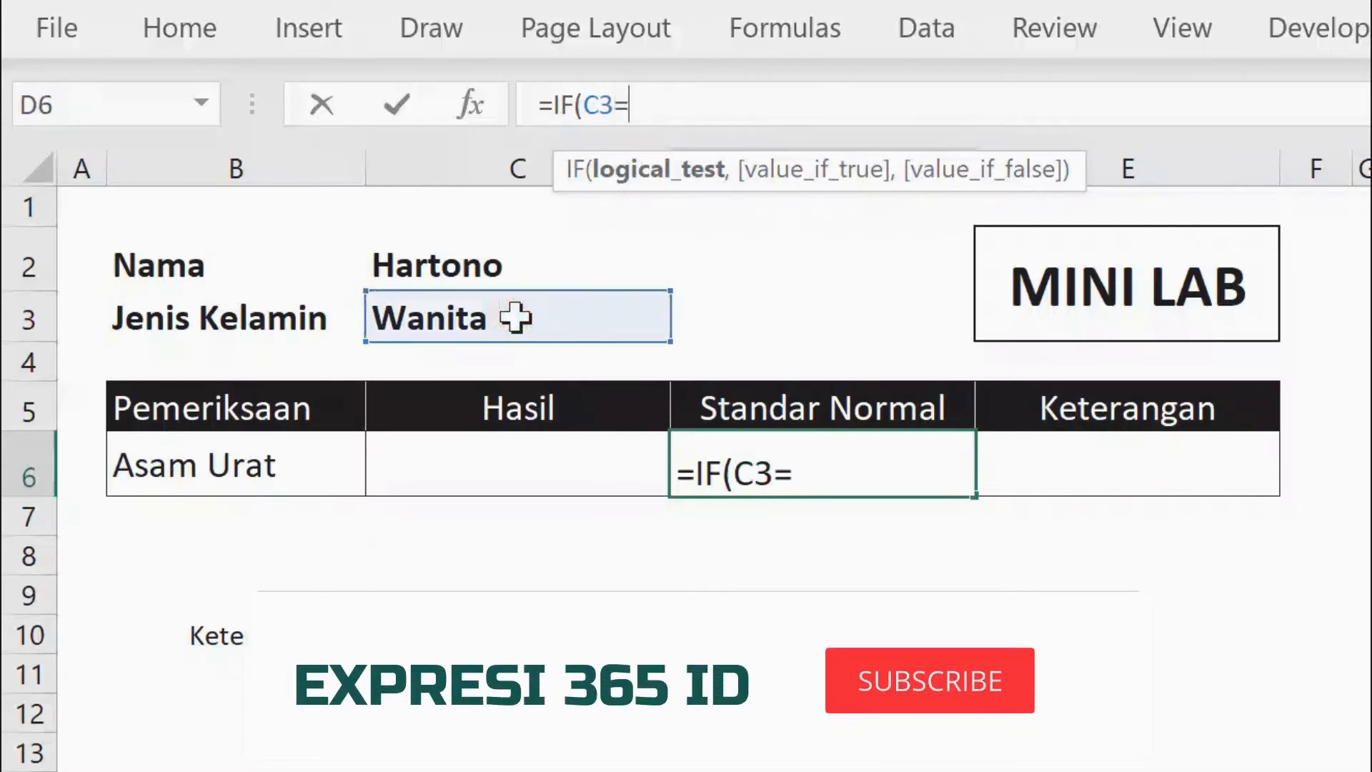
type("\"")
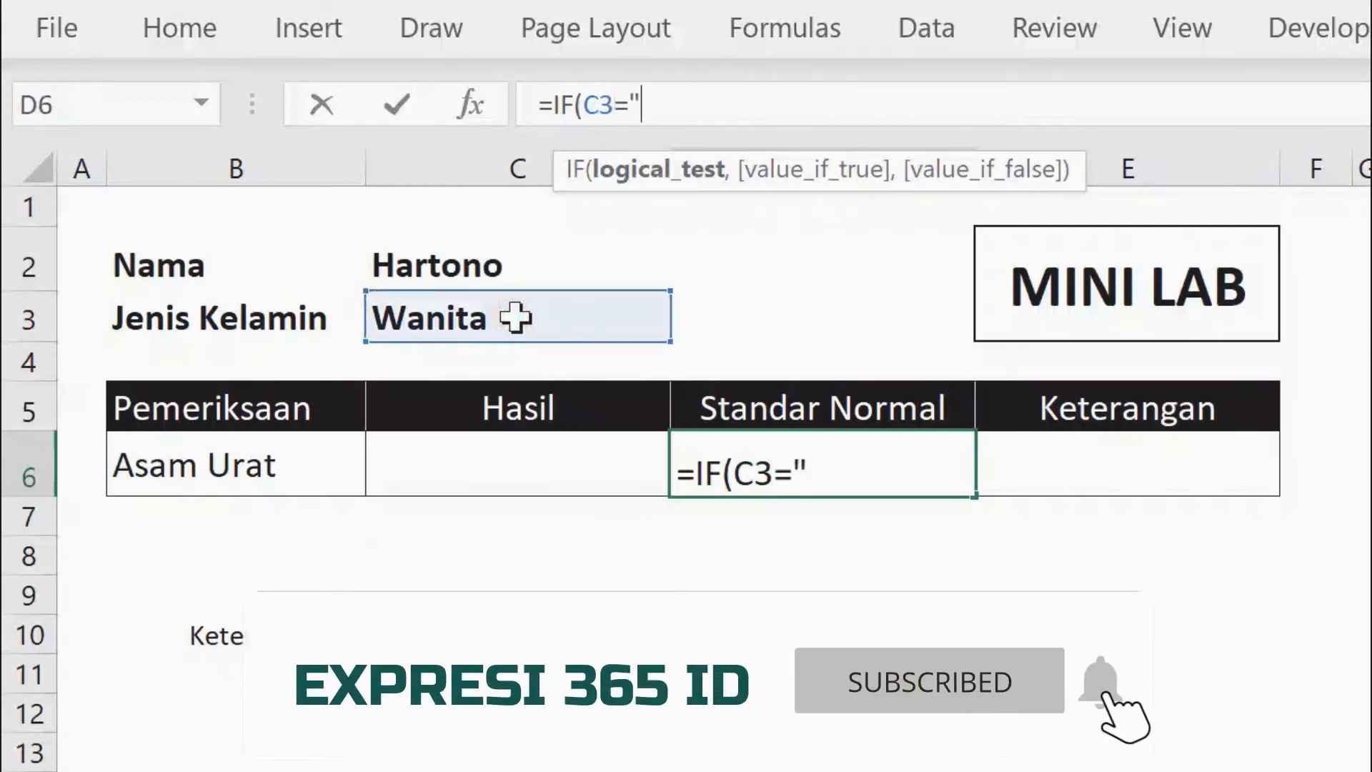
type("Pr")
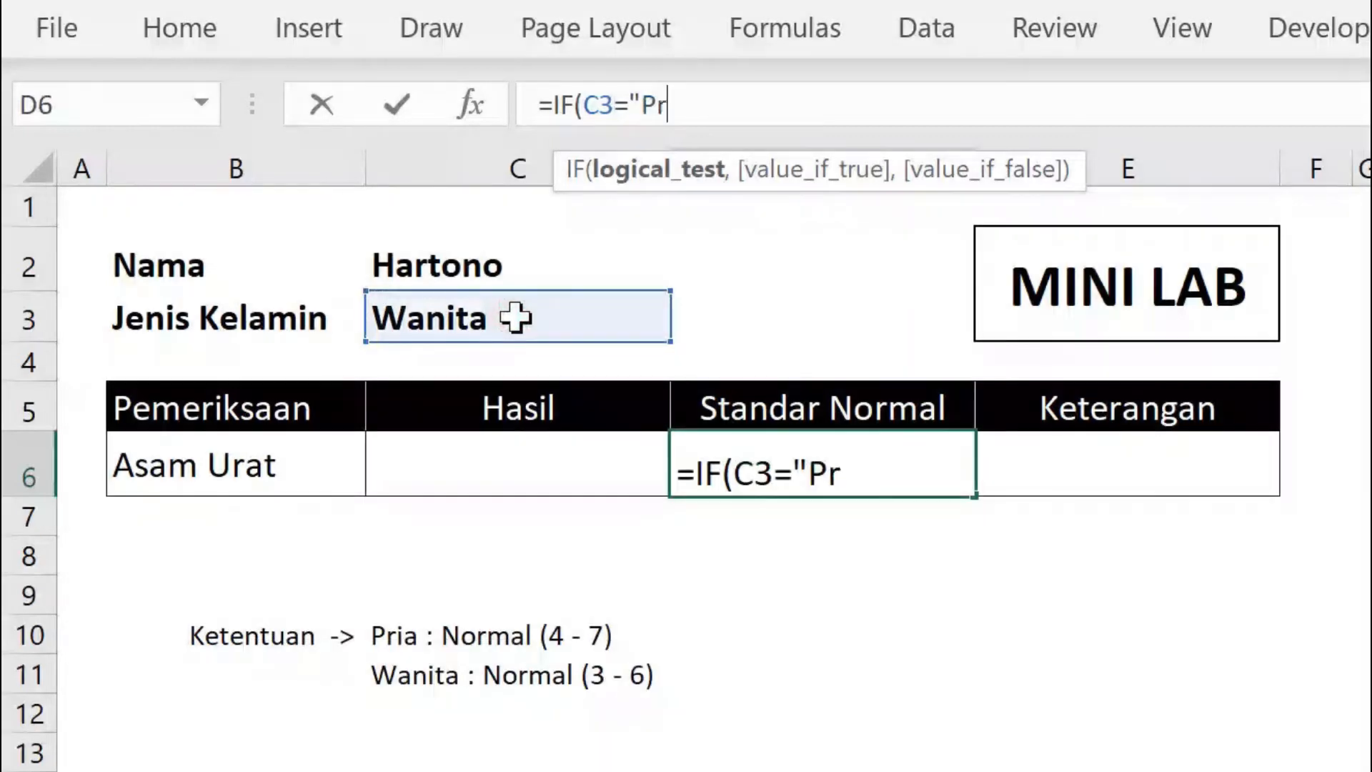
type("ia\"")
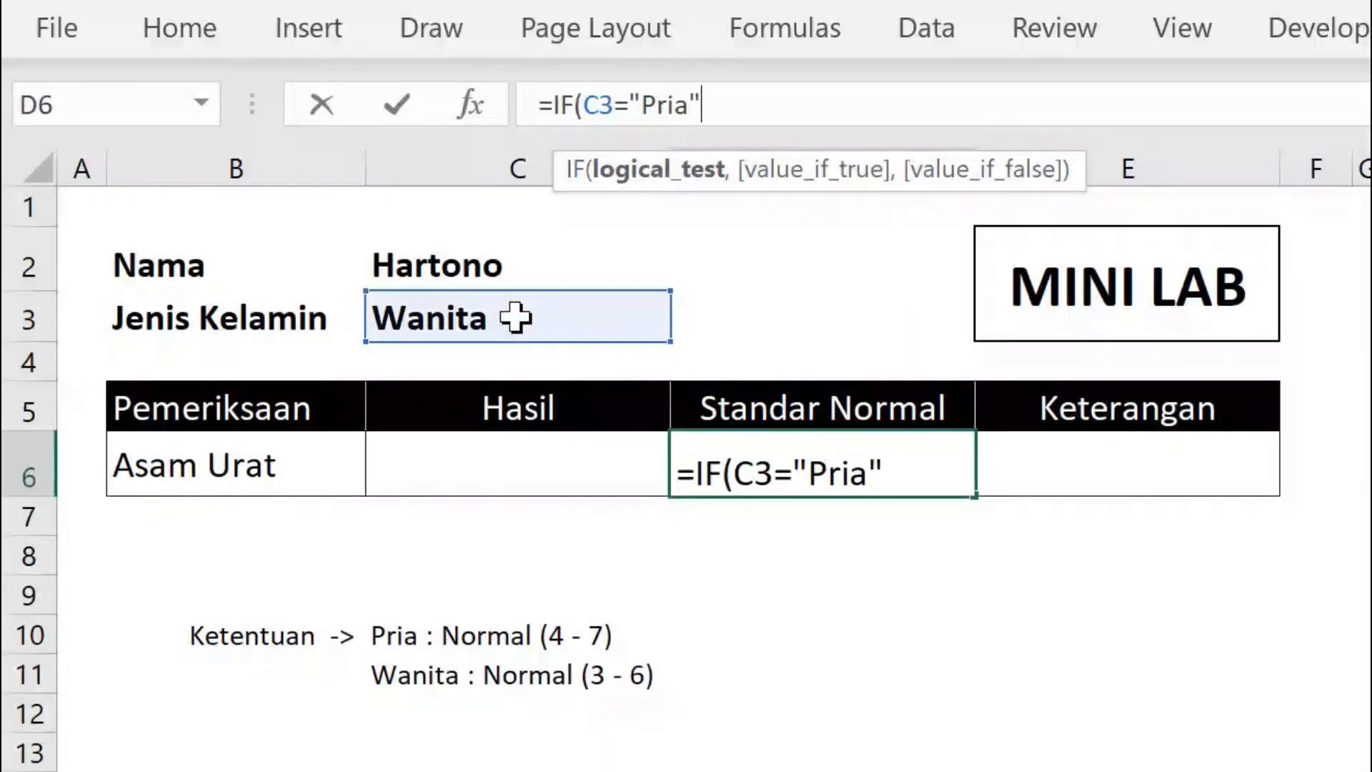
type(",")
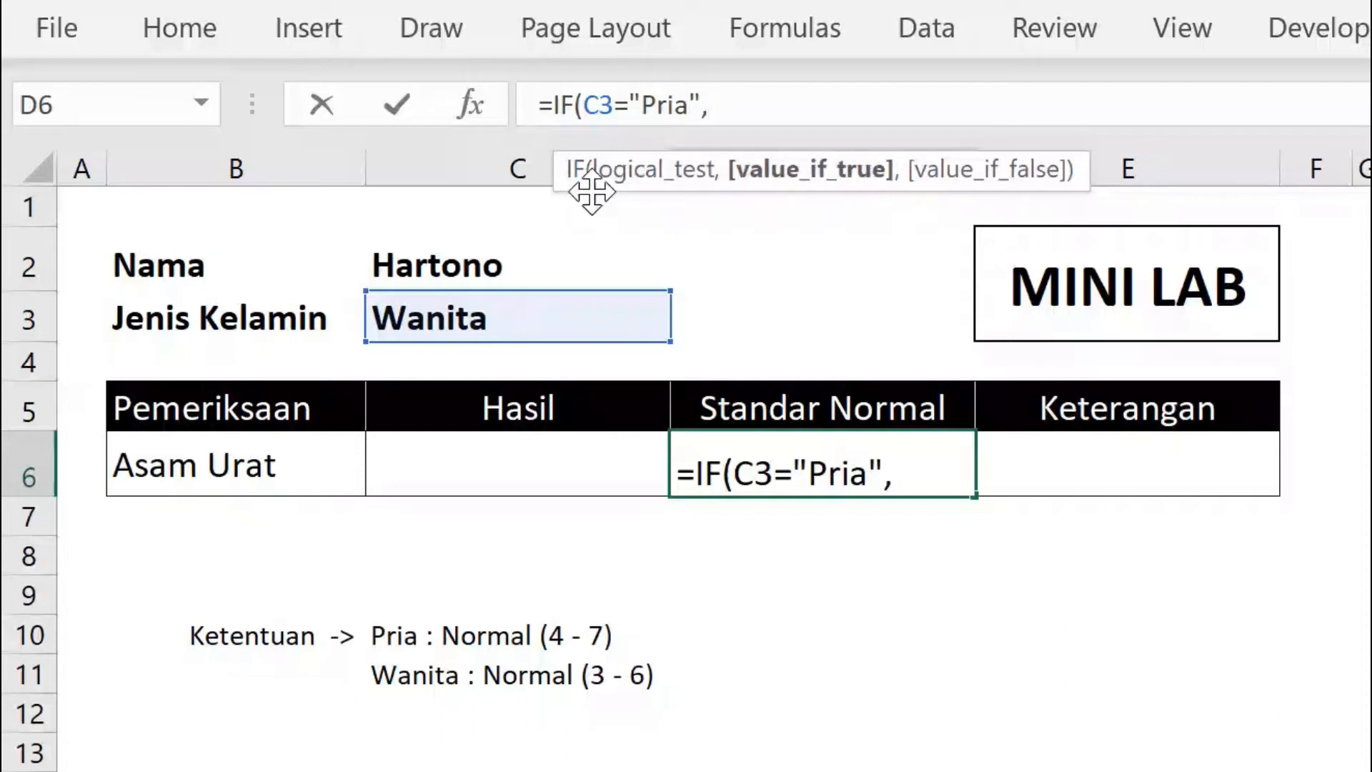
Complete the D6 IF formula with "4 - 7" as the true result and "3 - 6" as the false result.
left_click(641, 105)
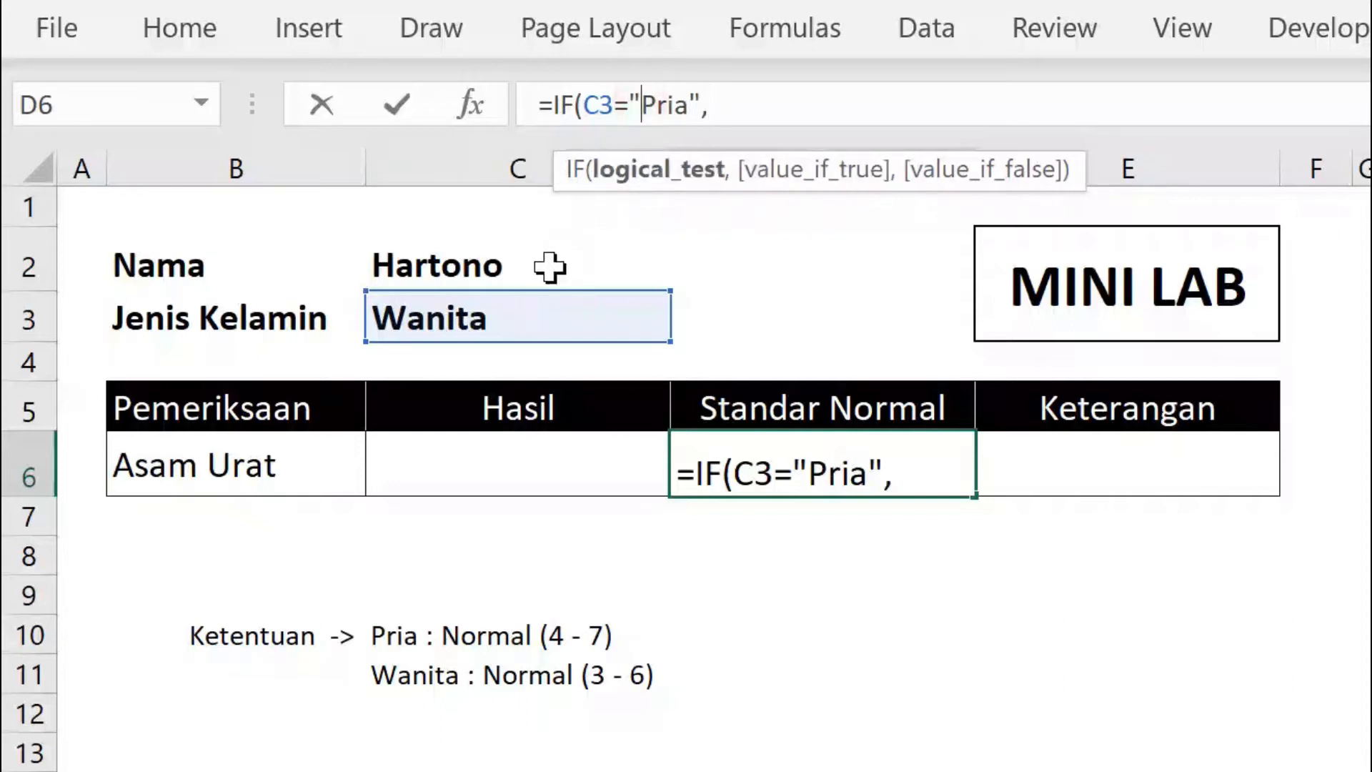
left_click(806, 103)
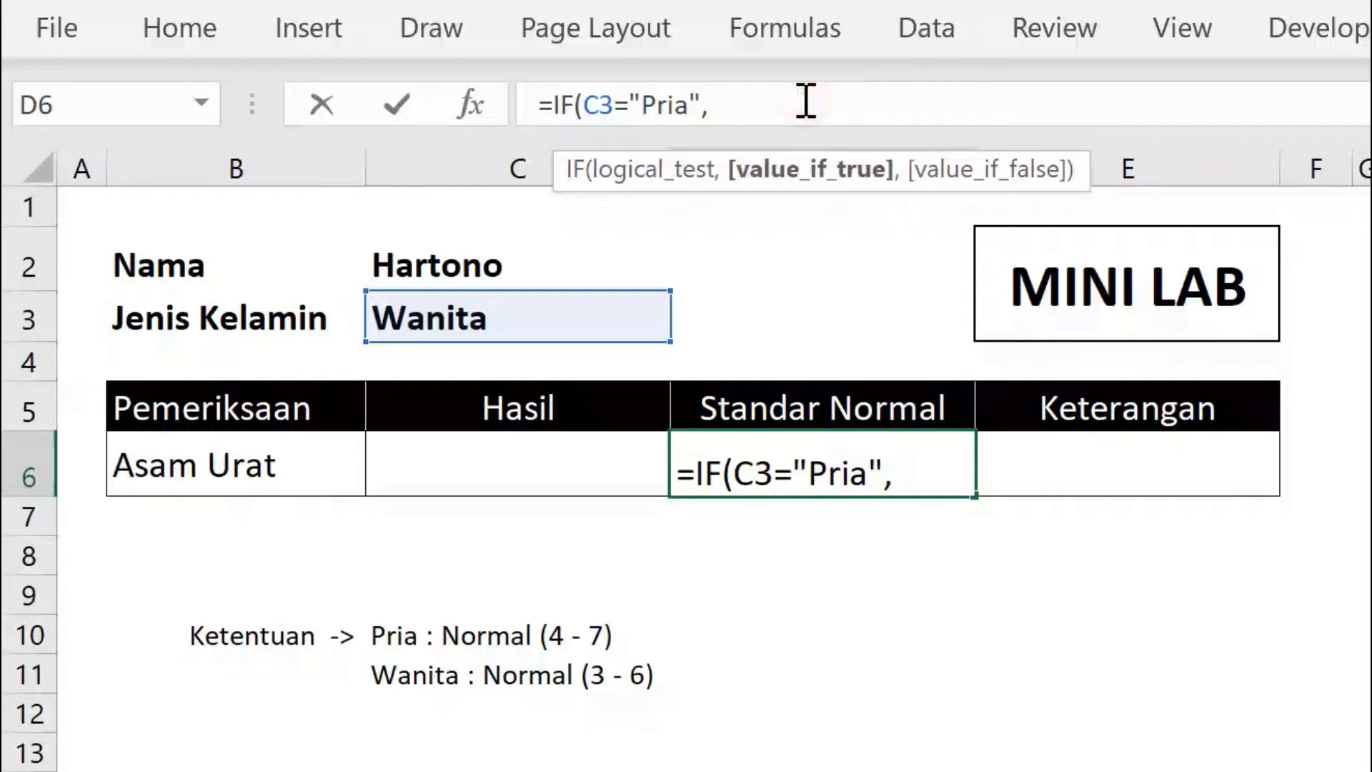
type("\"4 - 7")
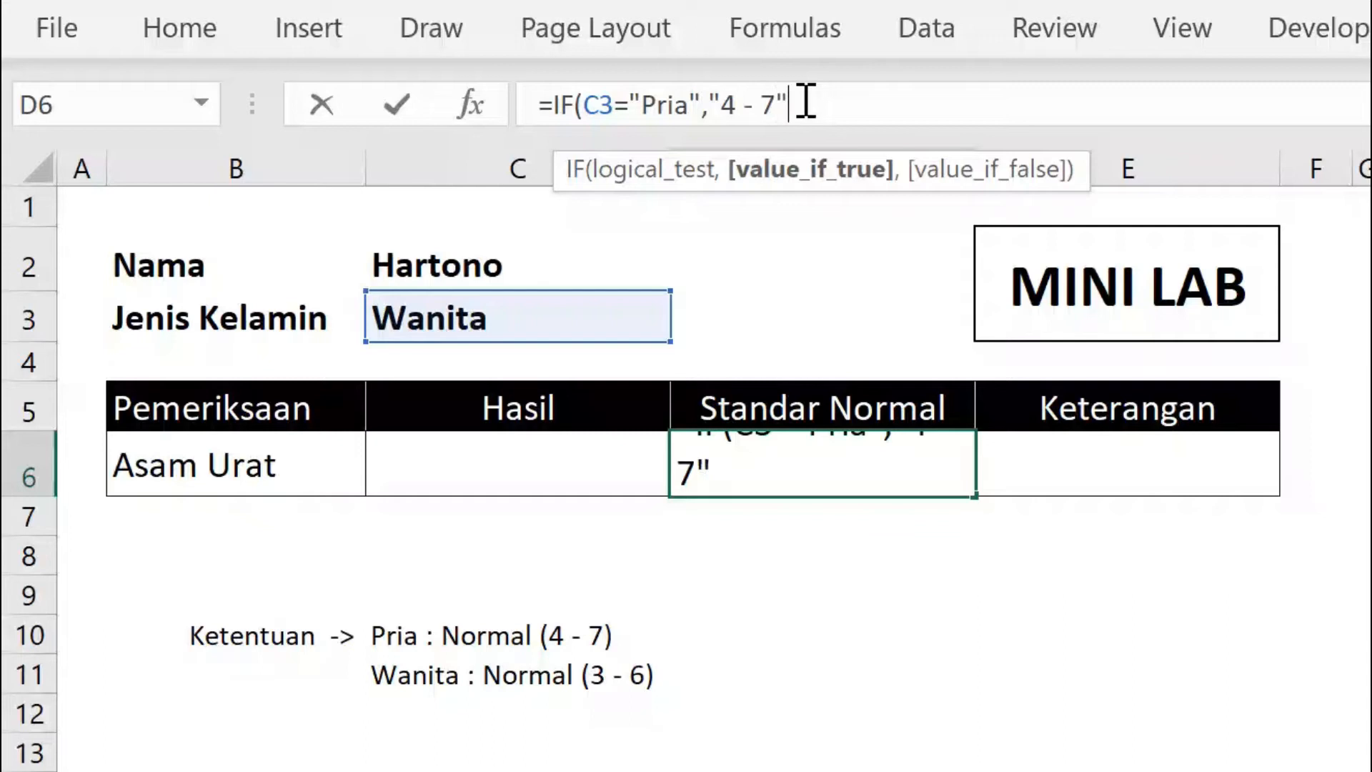
type(" ,")
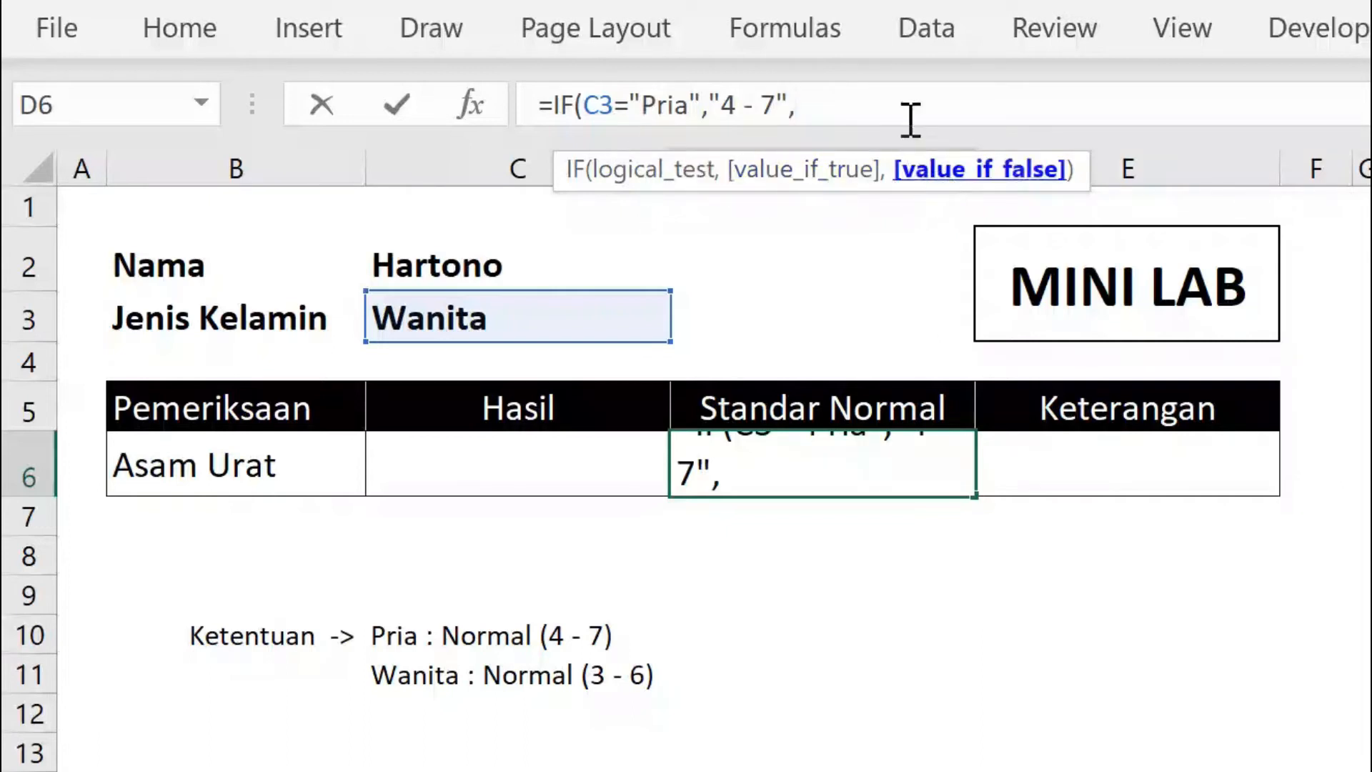
type("7\",\"")
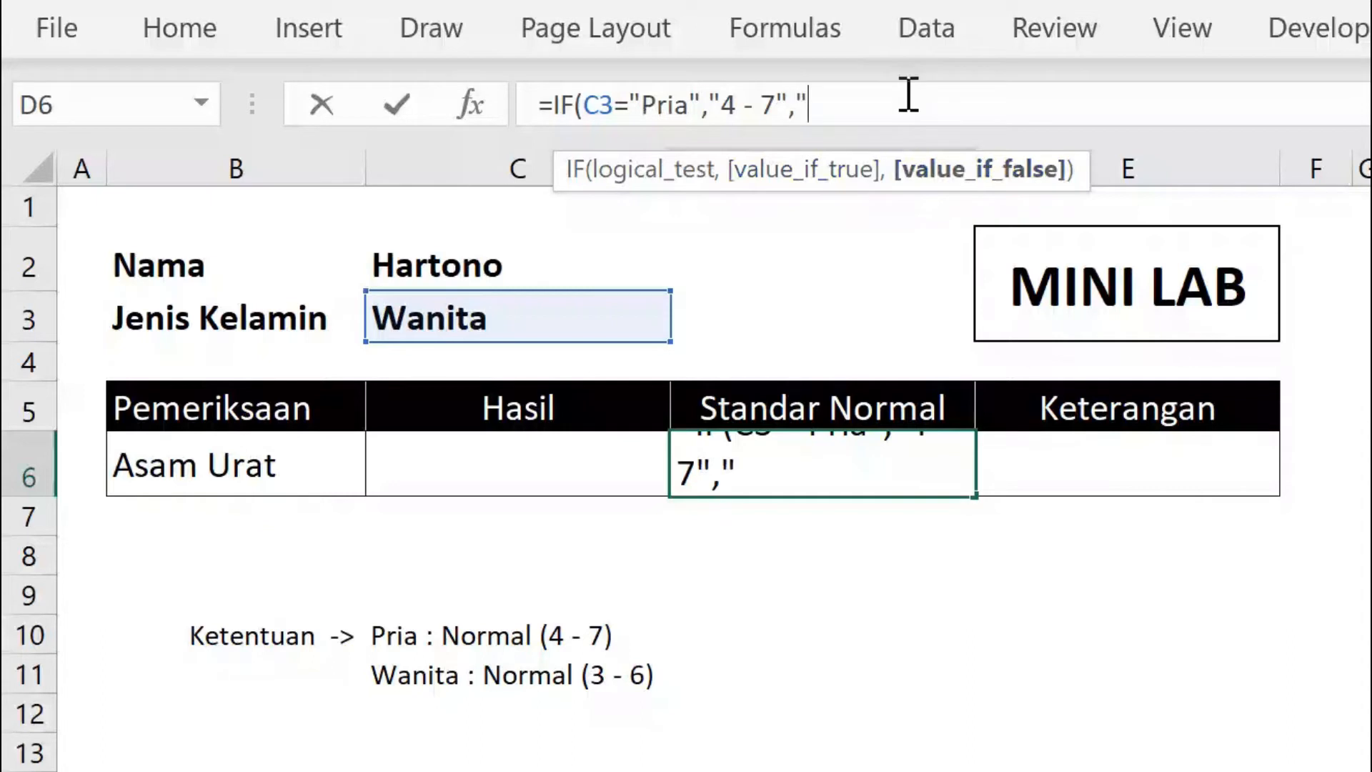
type("3 - 6\"")
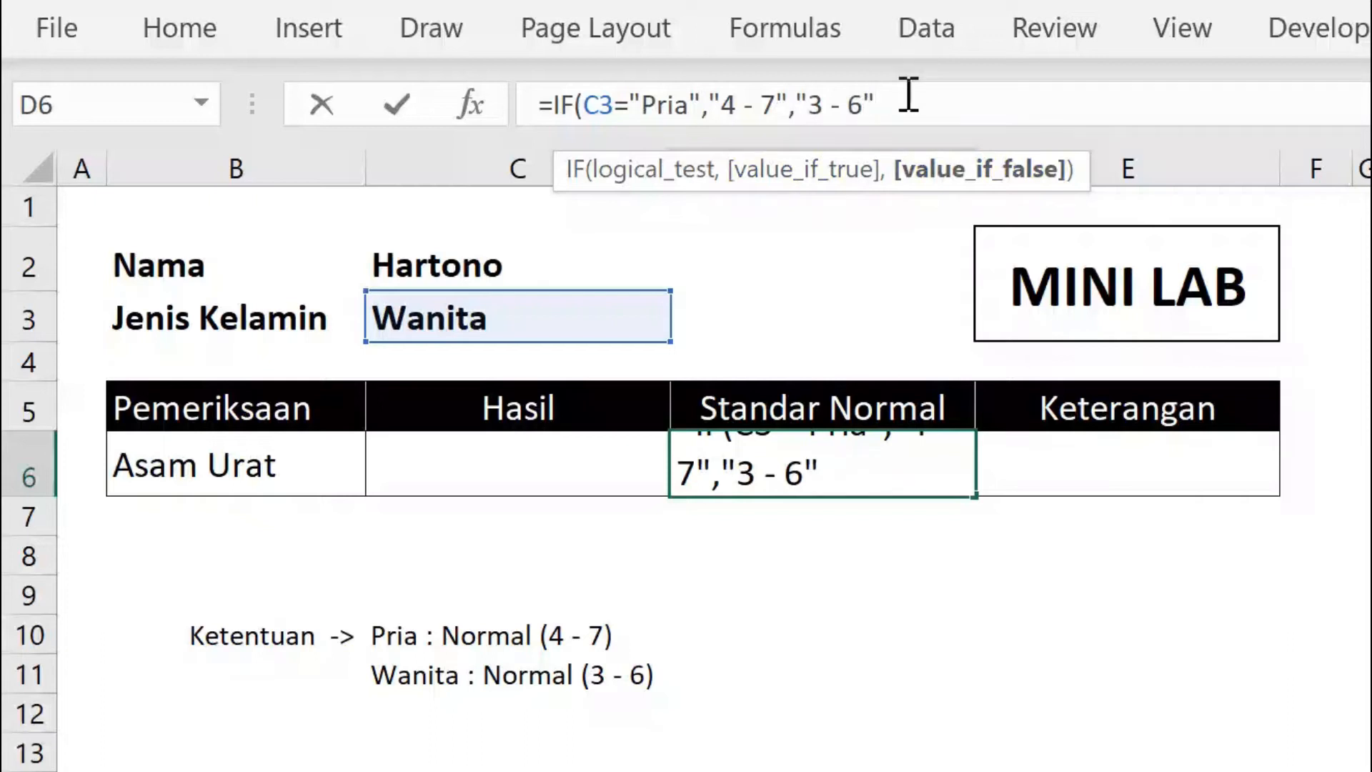
type(")")
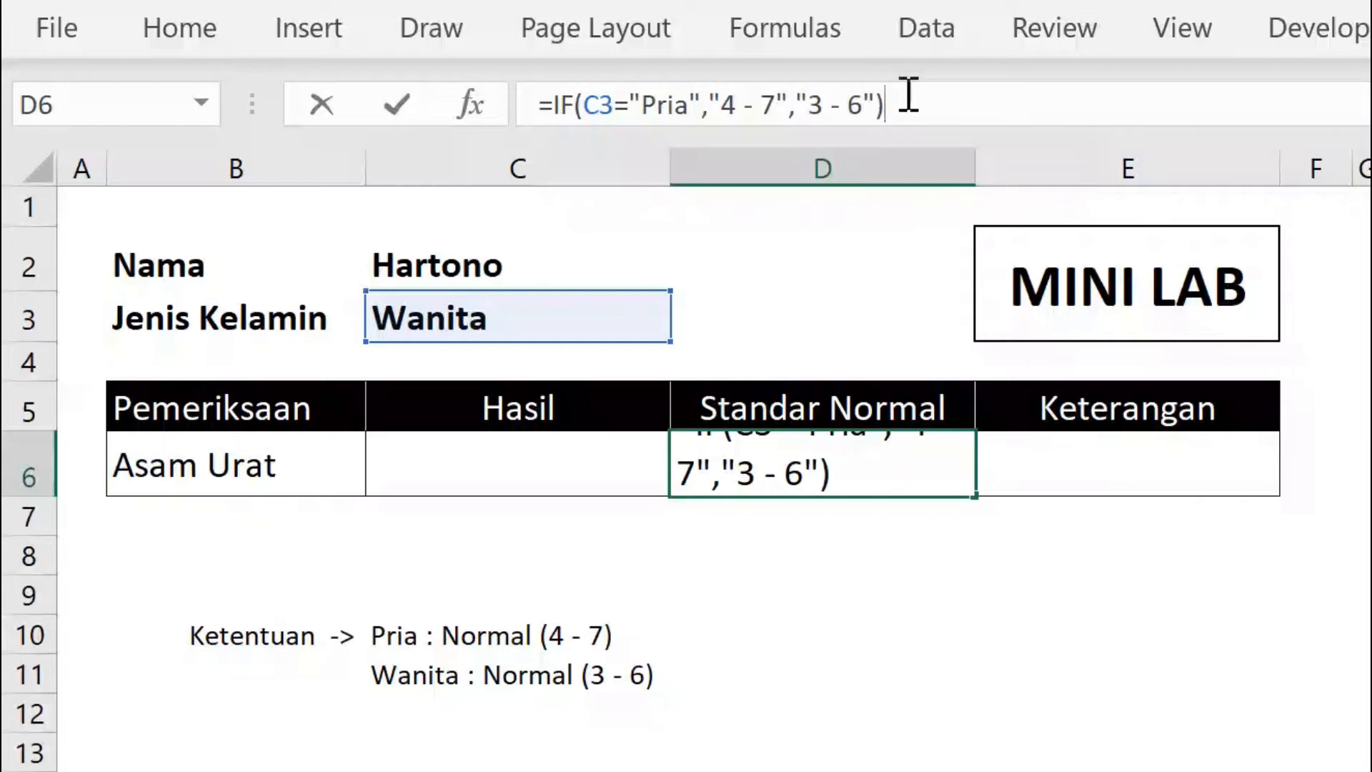
key("Return")
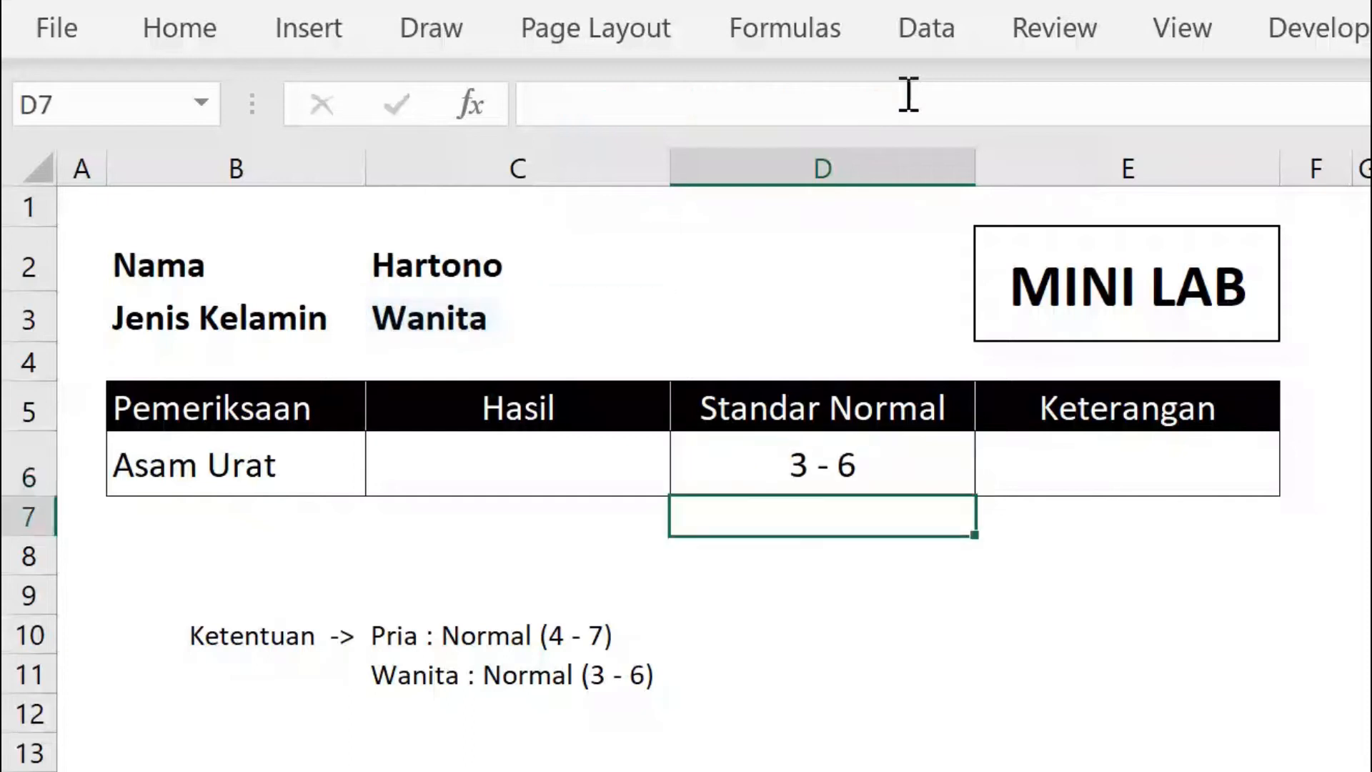
Set Jenis Kelamin in C3 to Pria and check the Standar Normal result in D6.
left_click(914, 469)
left_click(574, 333)
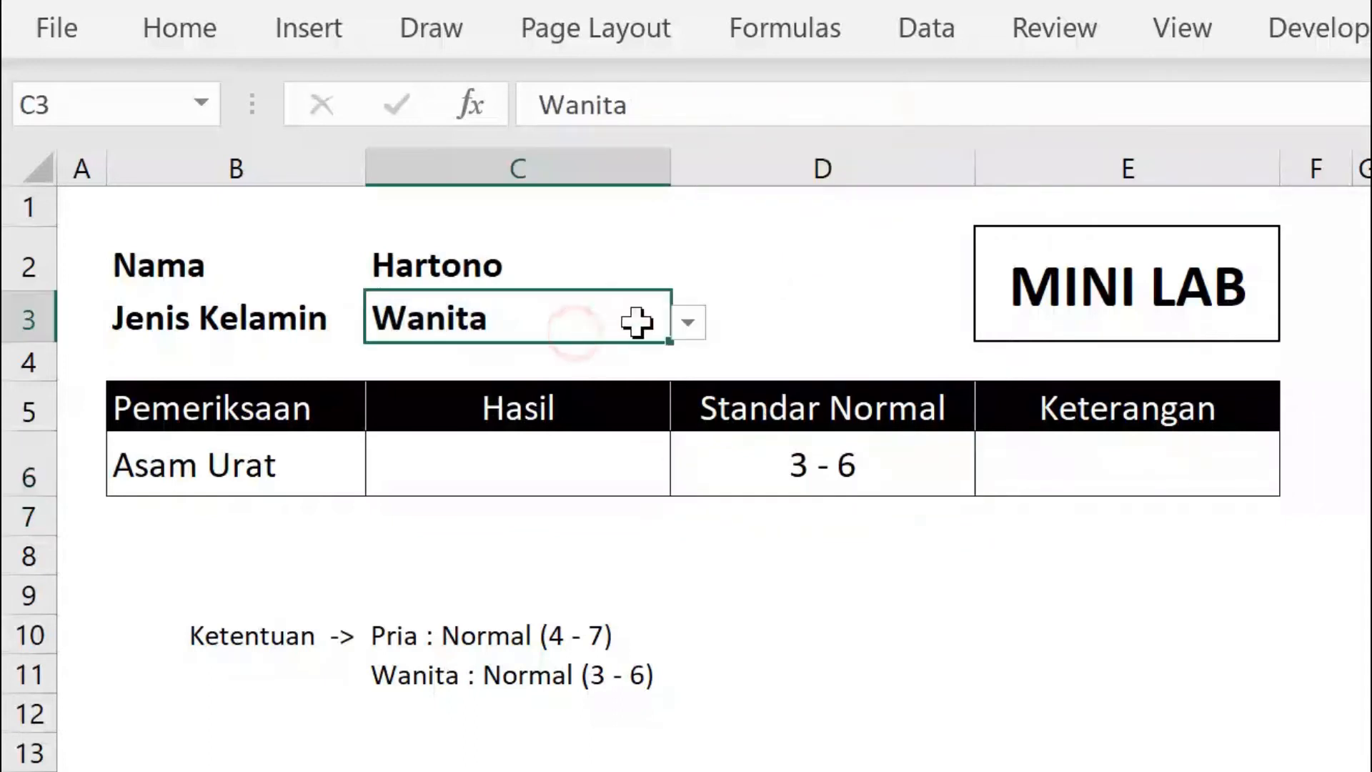
left_click(687, 322)
left_click(586, 364)
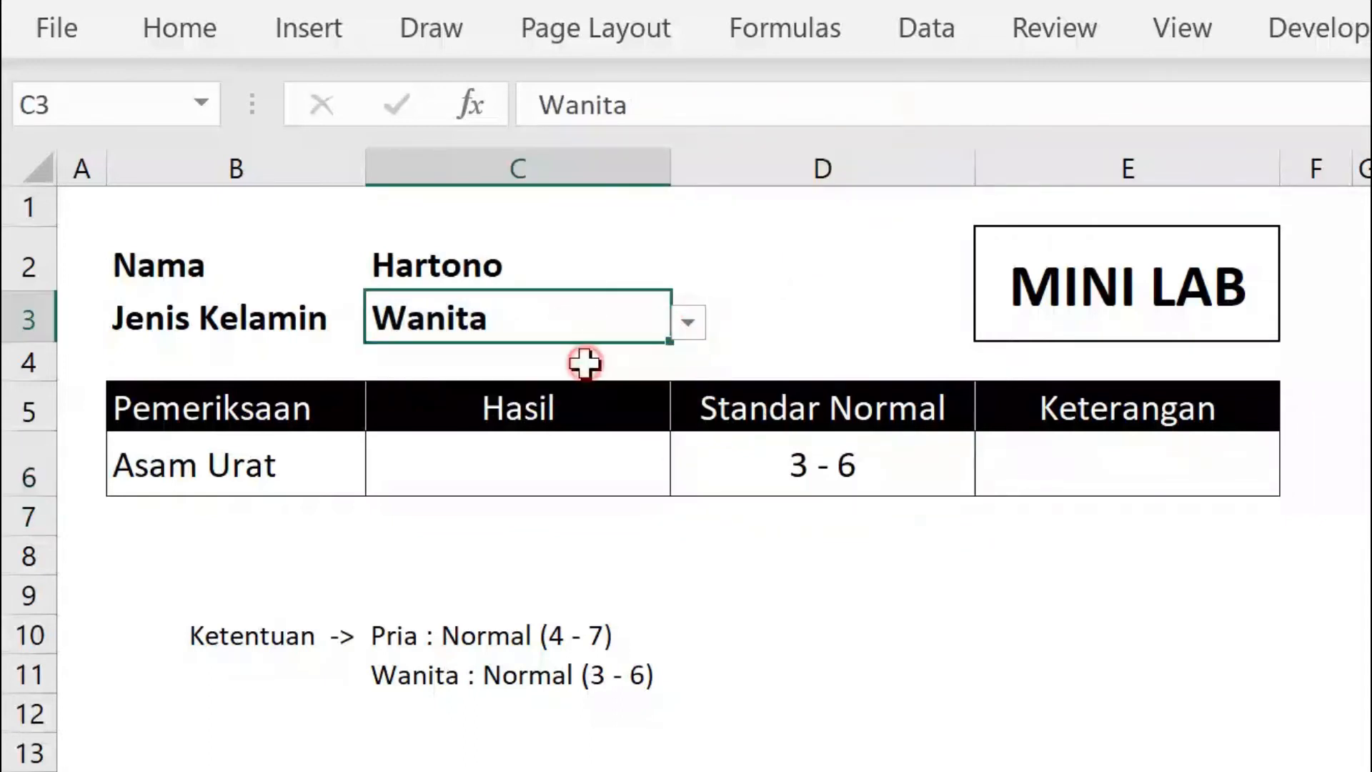
left_click(786, 468)
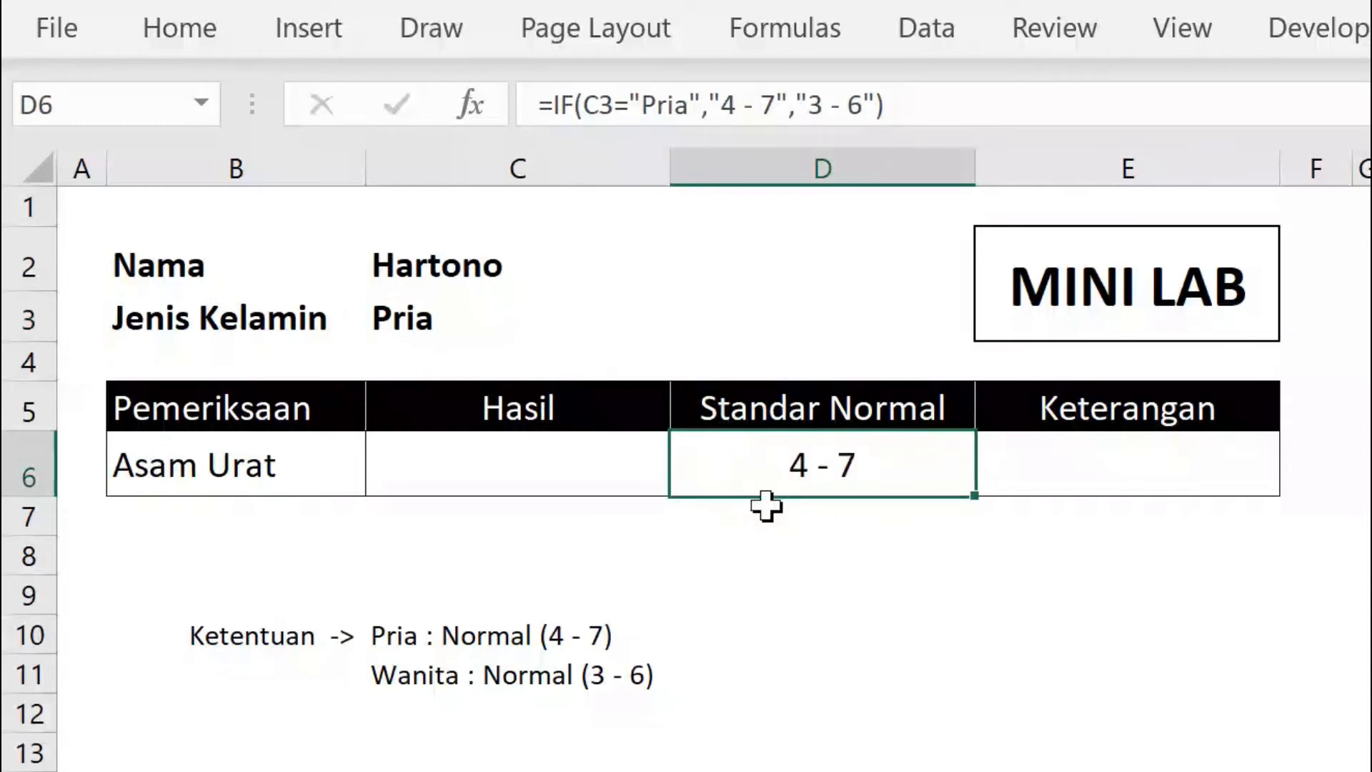
Enter 3 as the Asam Urat value in the Hasil cell C6.
left_click(1142, 474)
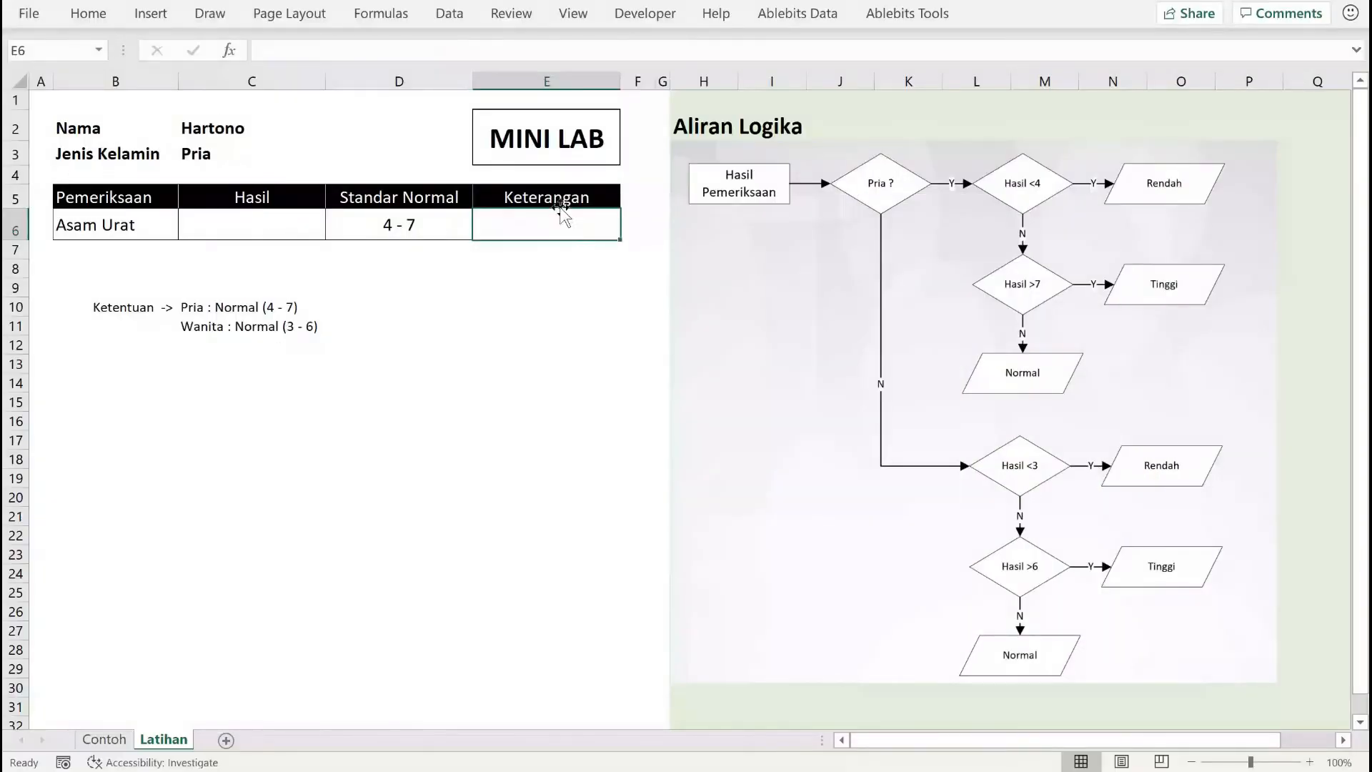
left_click(242, 222)
type("3")
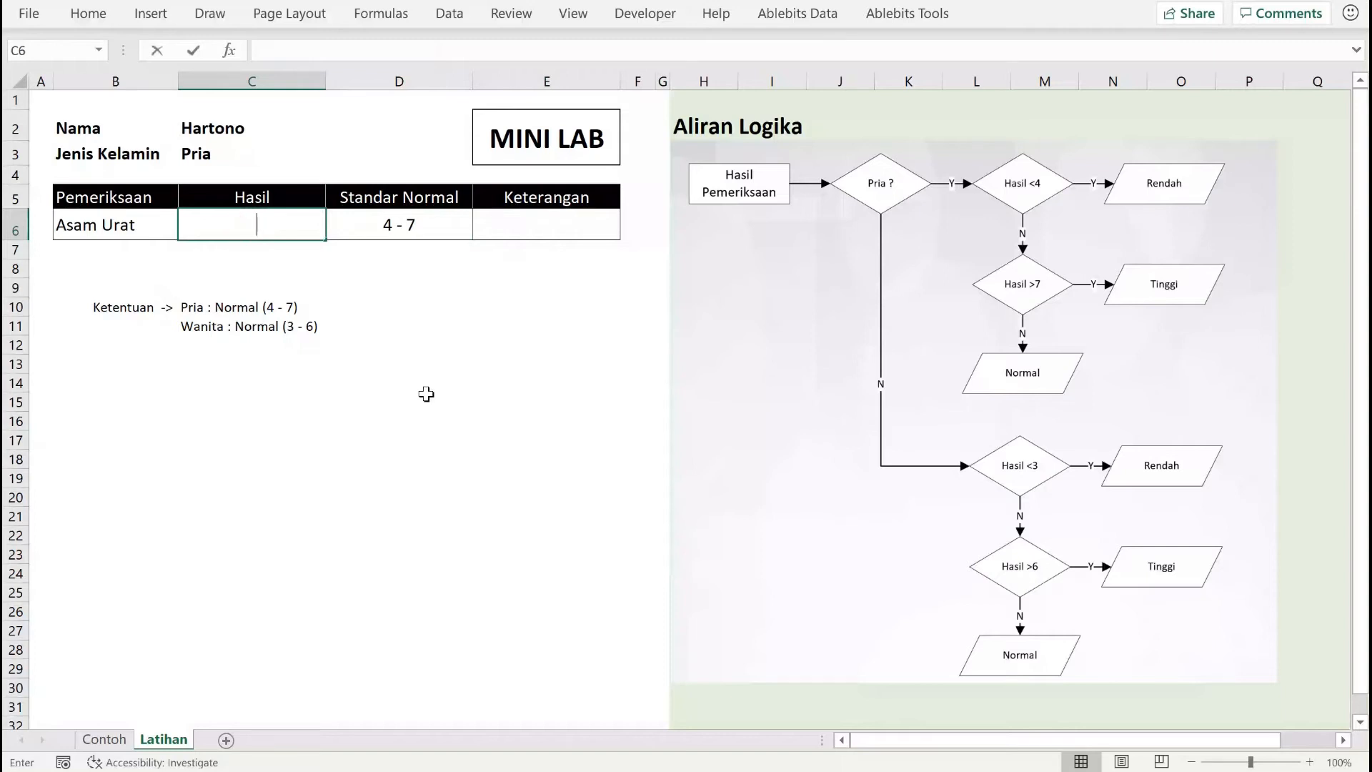
key("Tab")
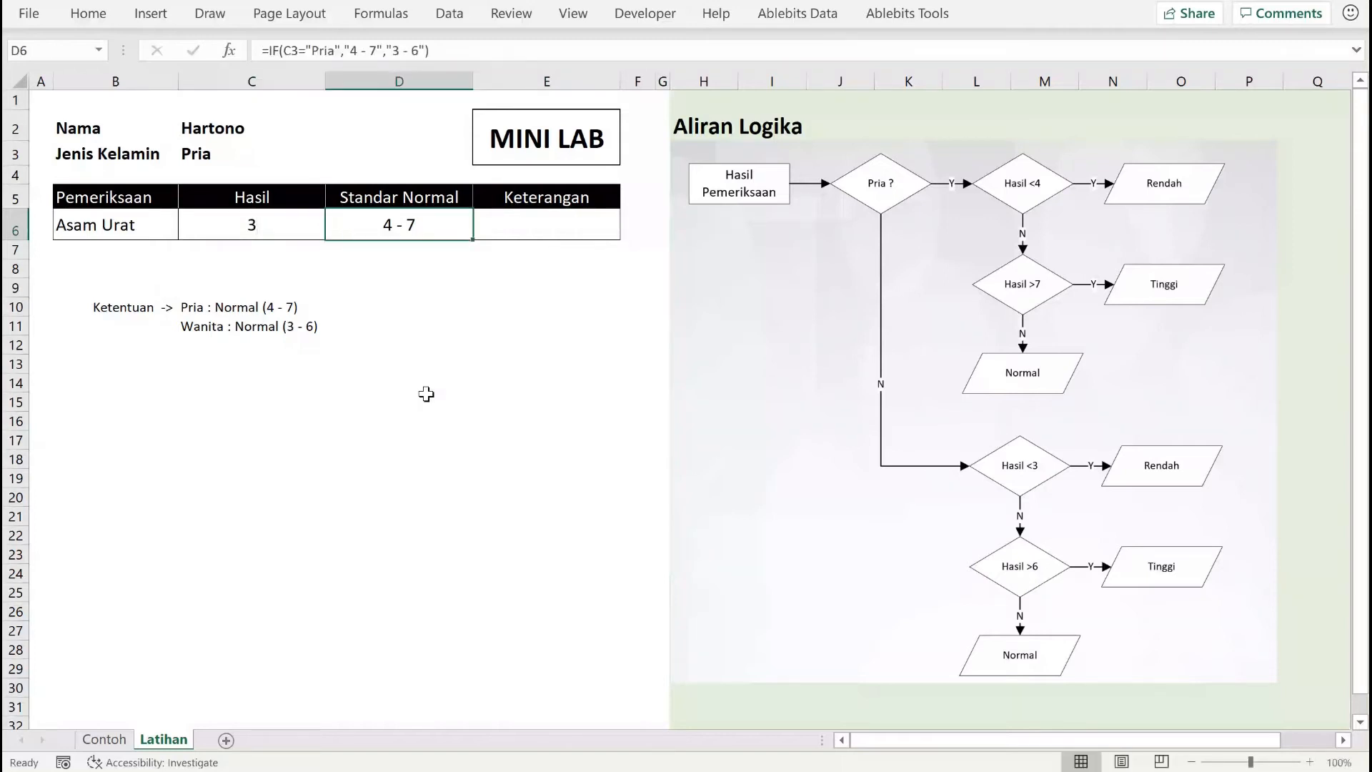
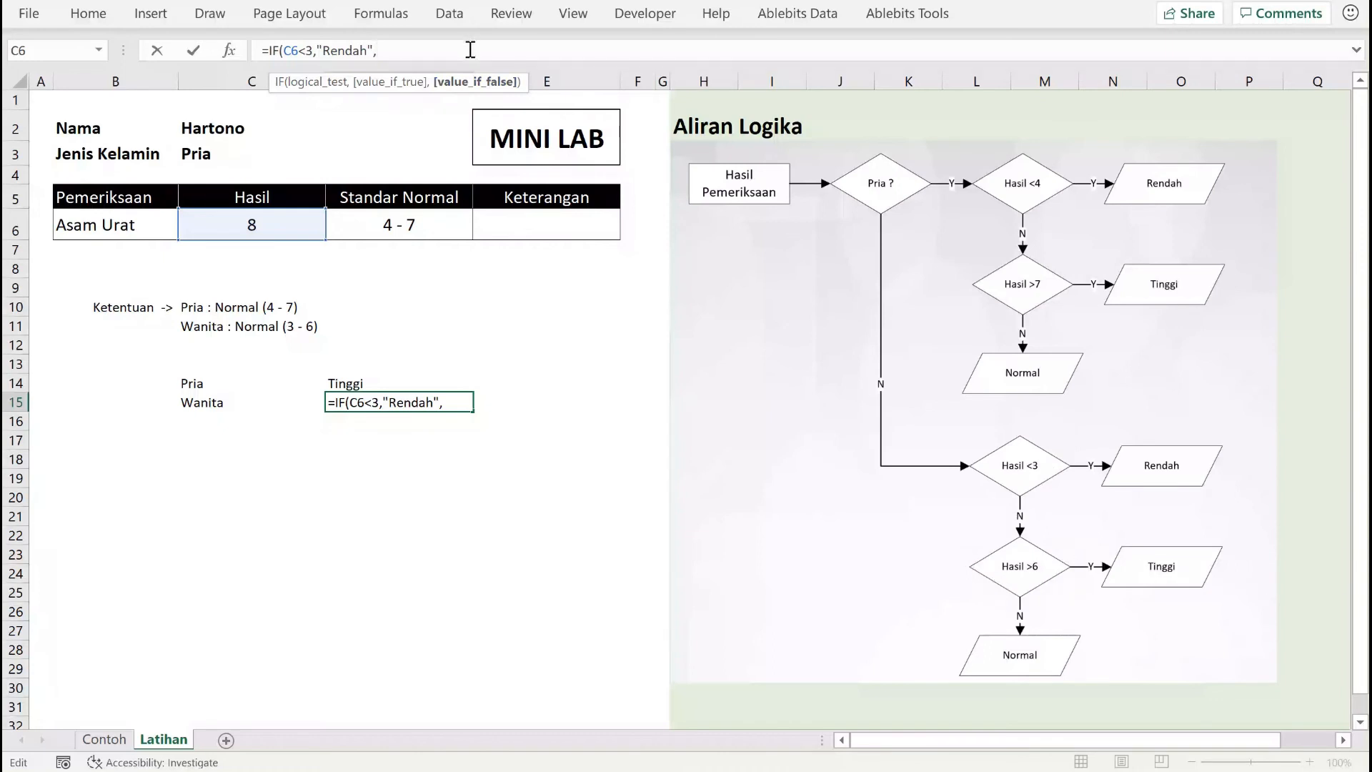
Complete the Wanita formula in D15 by nesting IF(C6>6,"Tinggi","Normal") as the false result of the C6<3 test.
type("if")
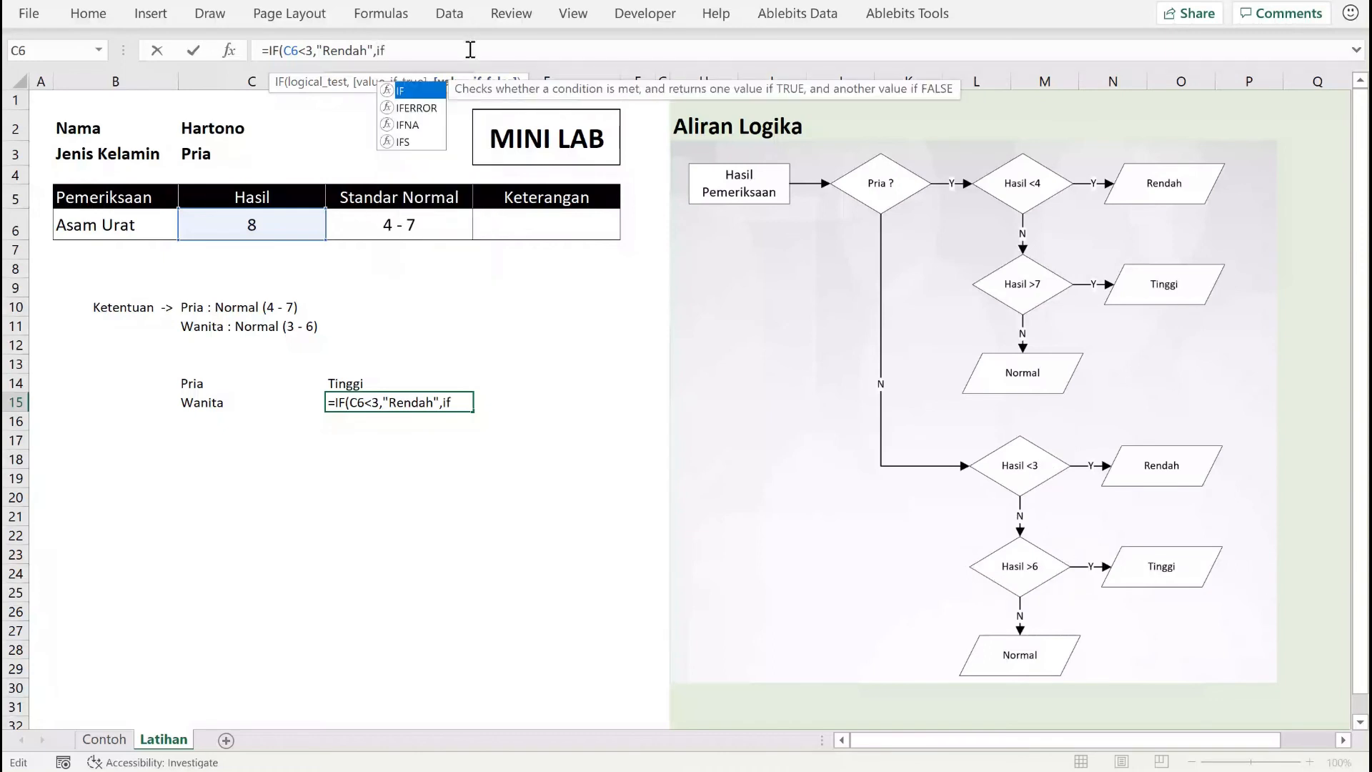
key("Tab")
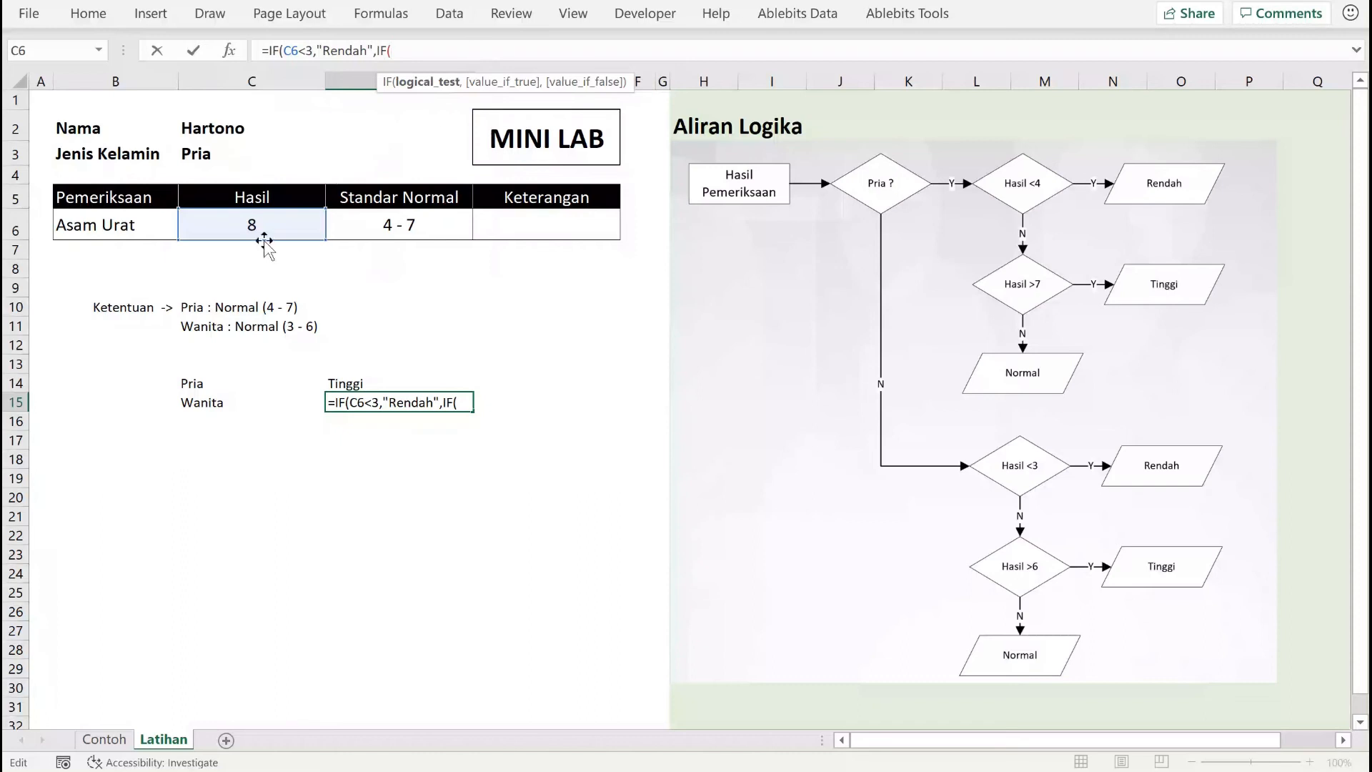
left_click(283, 217)
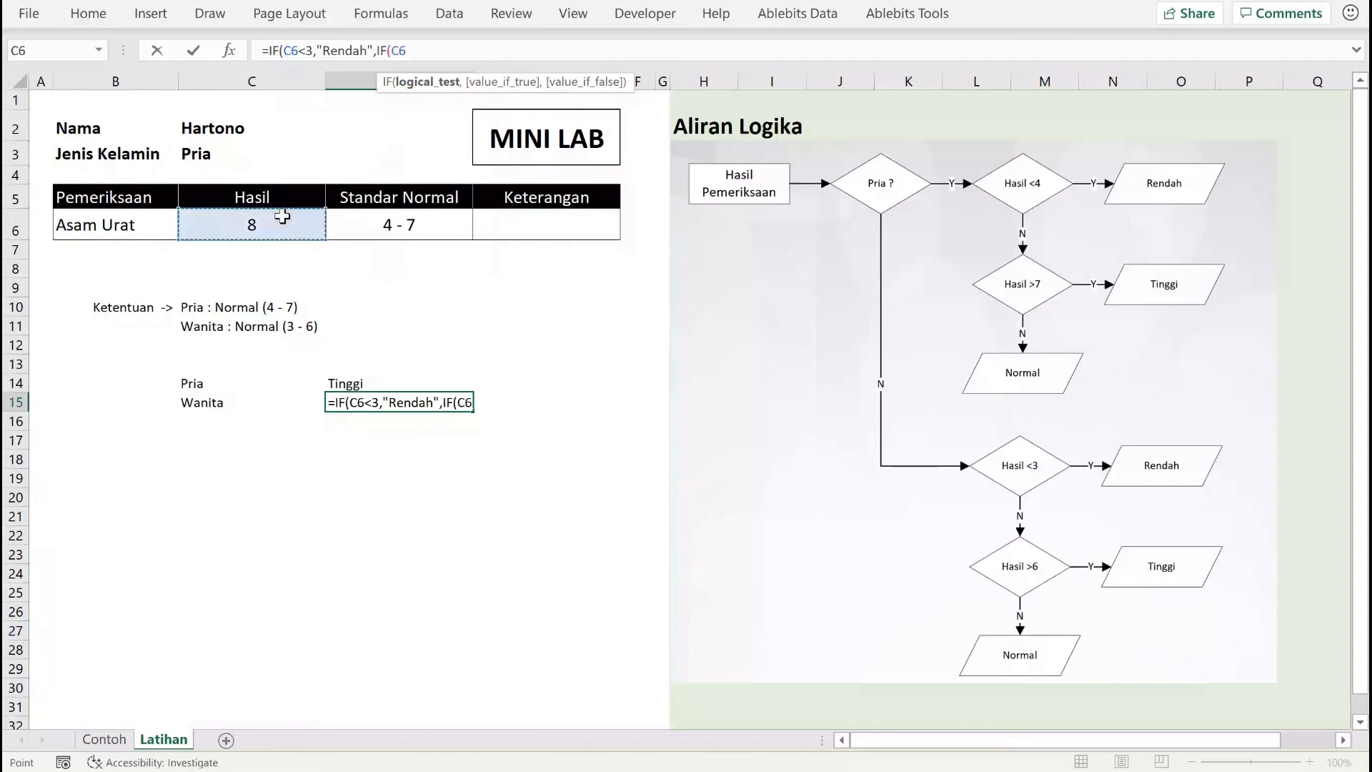
type(">")
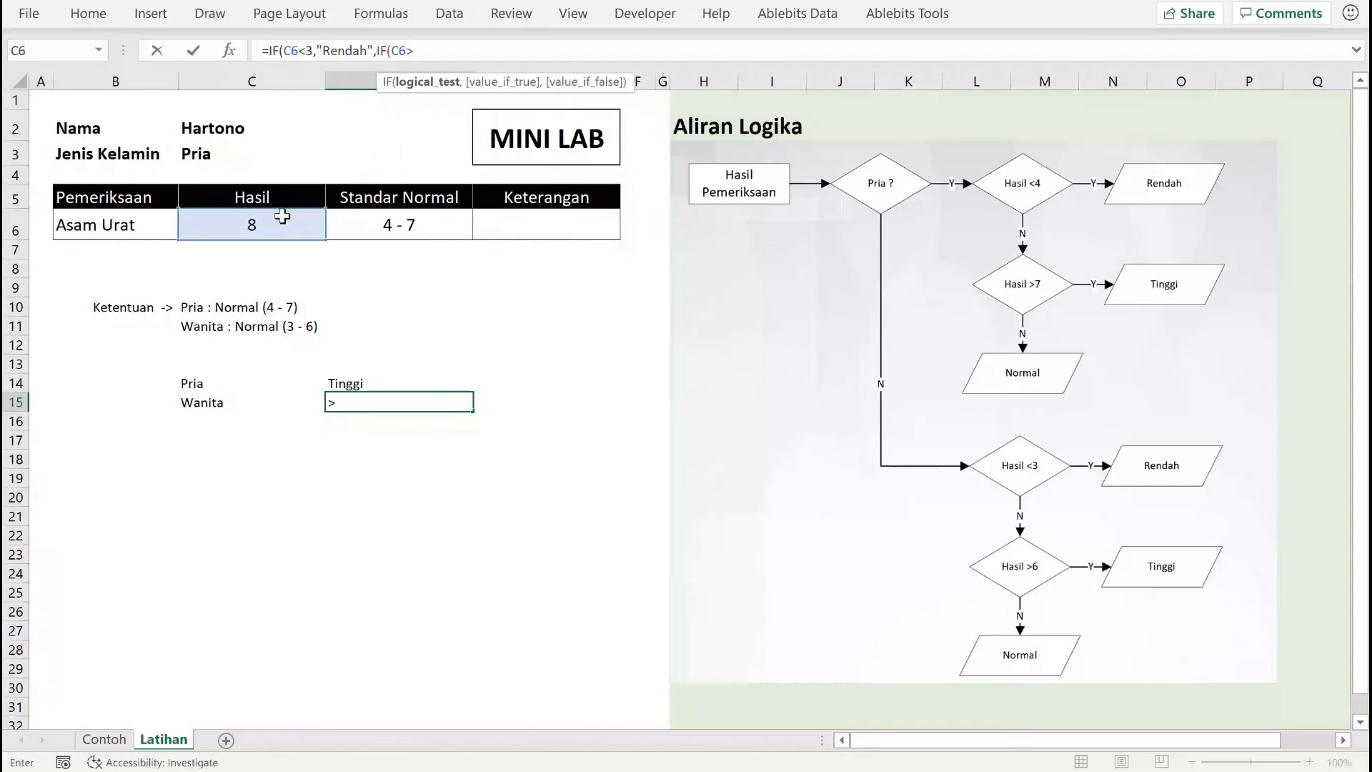
type("6,\"Ting")
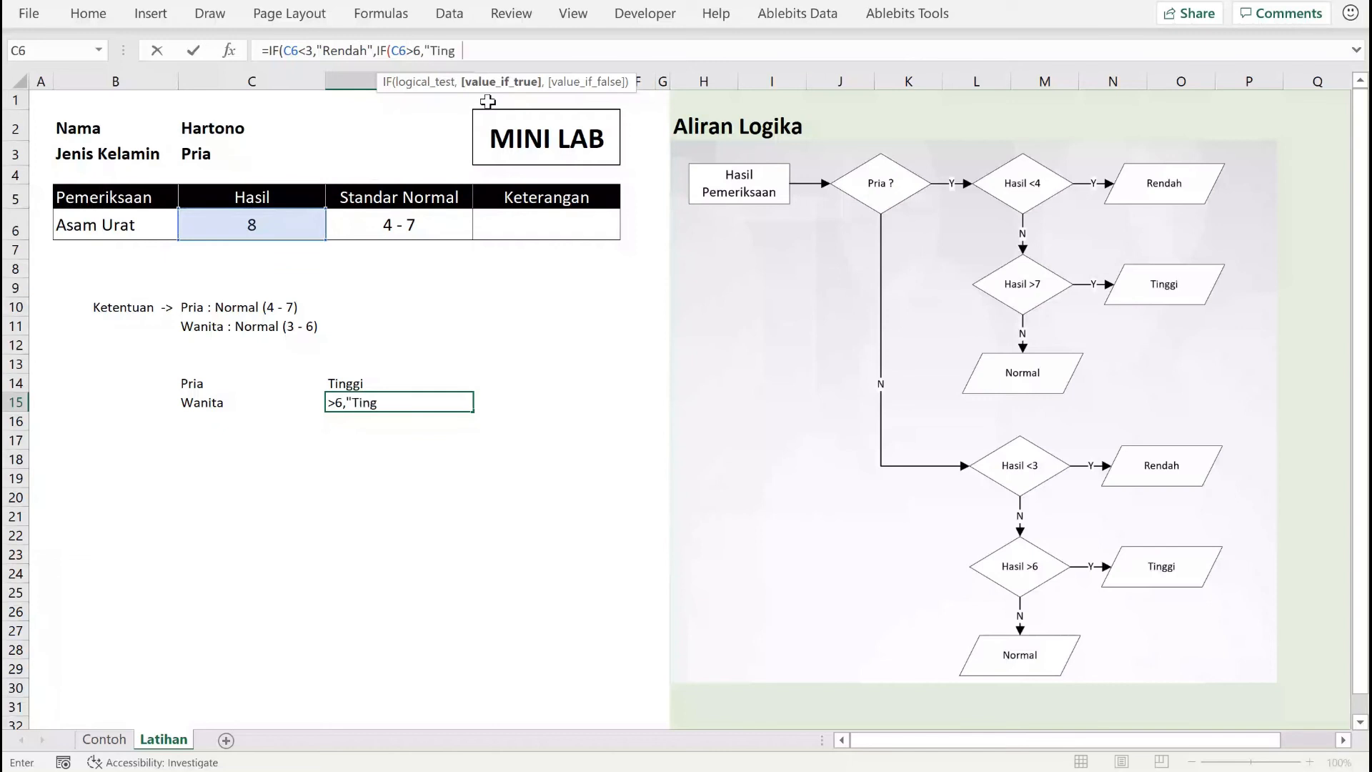
type("gi\",")
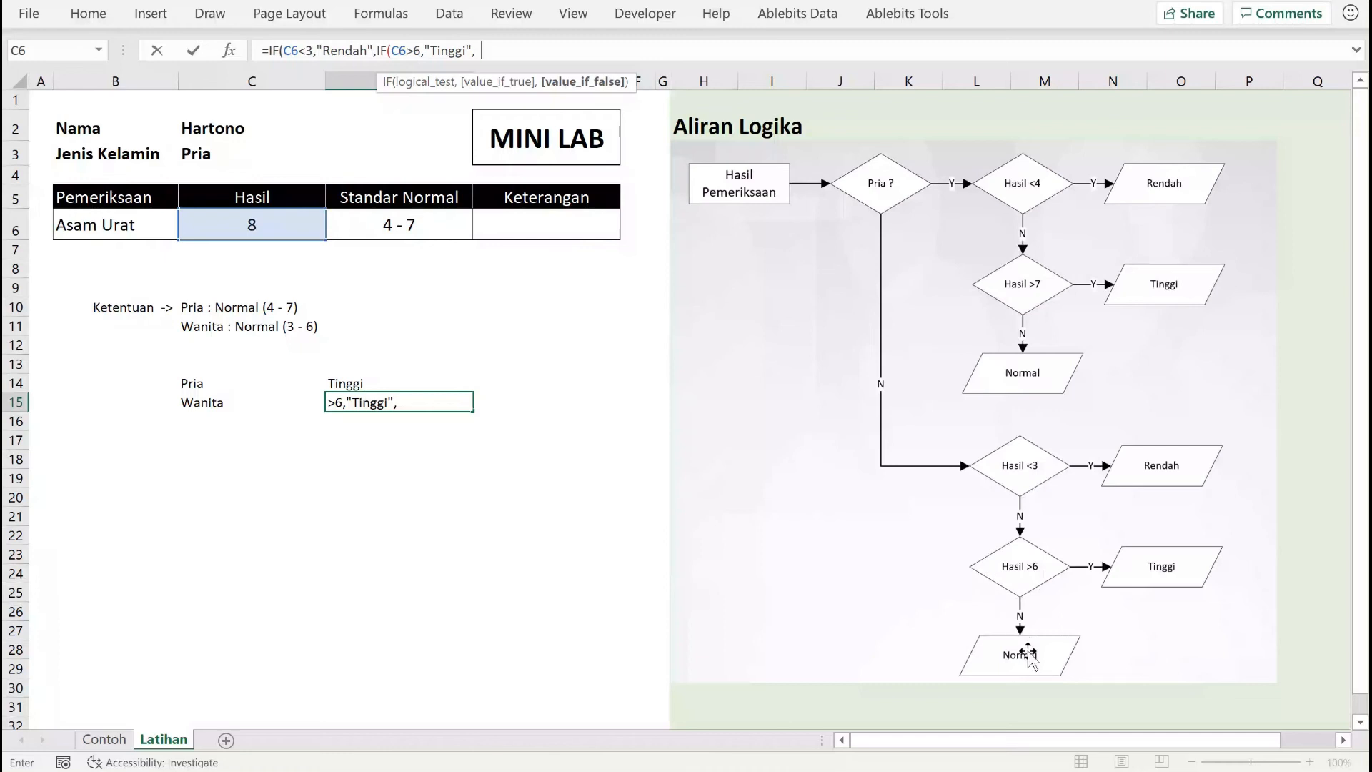
type("Normal\"))")
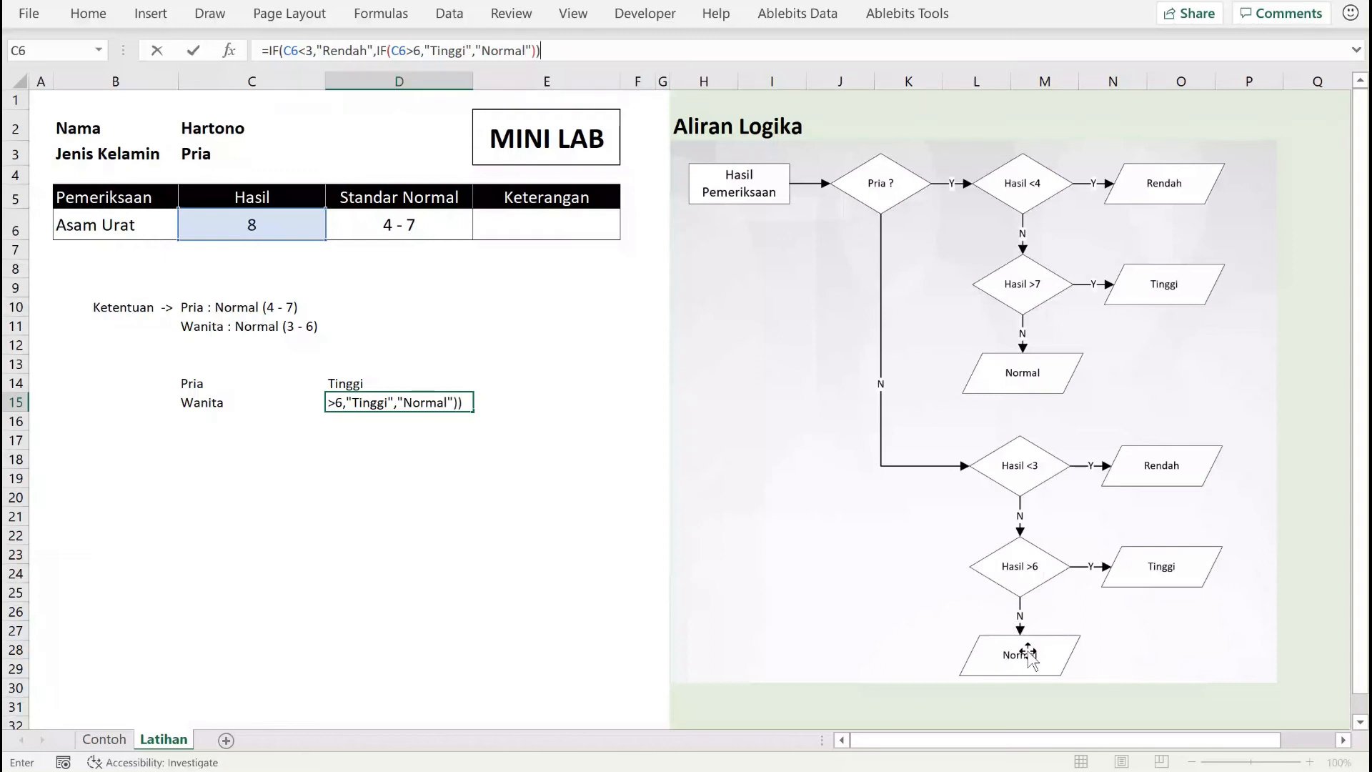
key("Return")
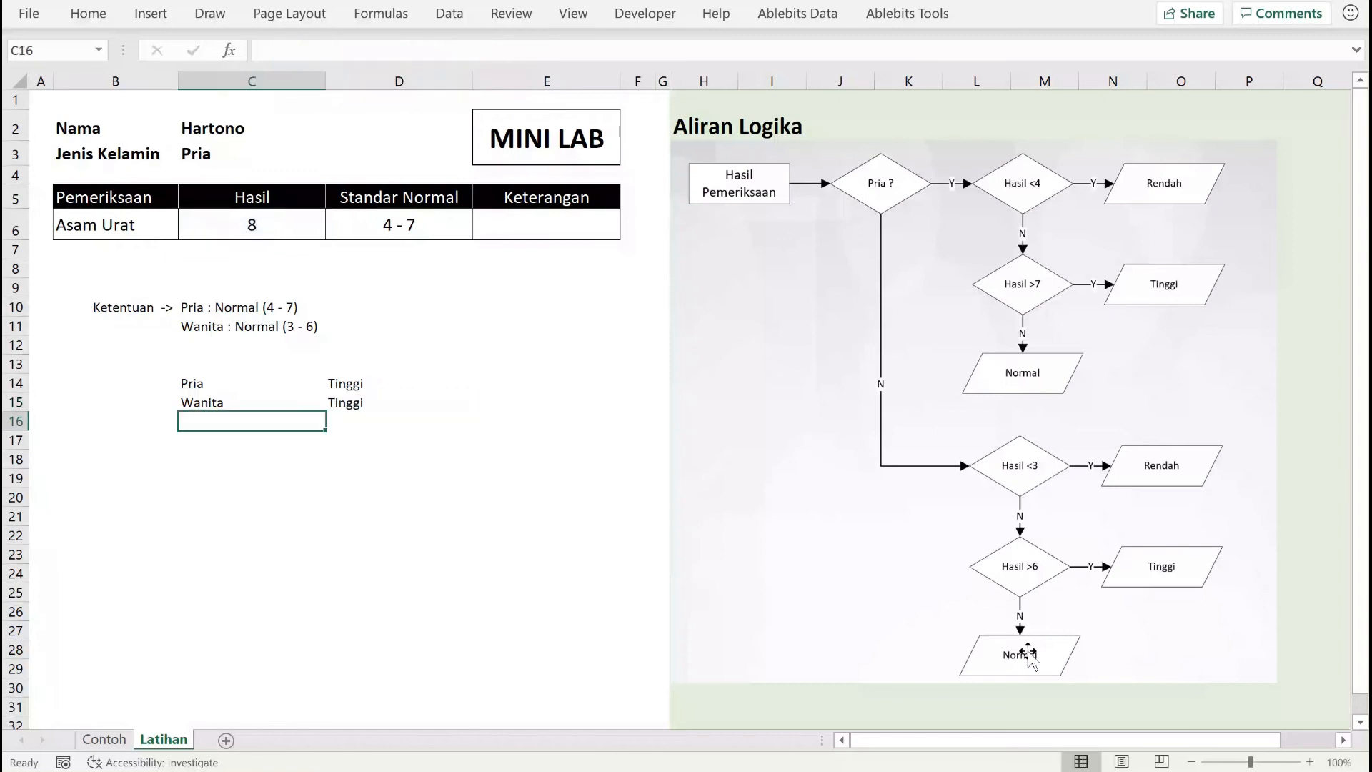
Set Jenis Kelamin in C3 to Wanita and check the Standar Normal result in D6.
left_click(248, 156)
left_click(333, 155)
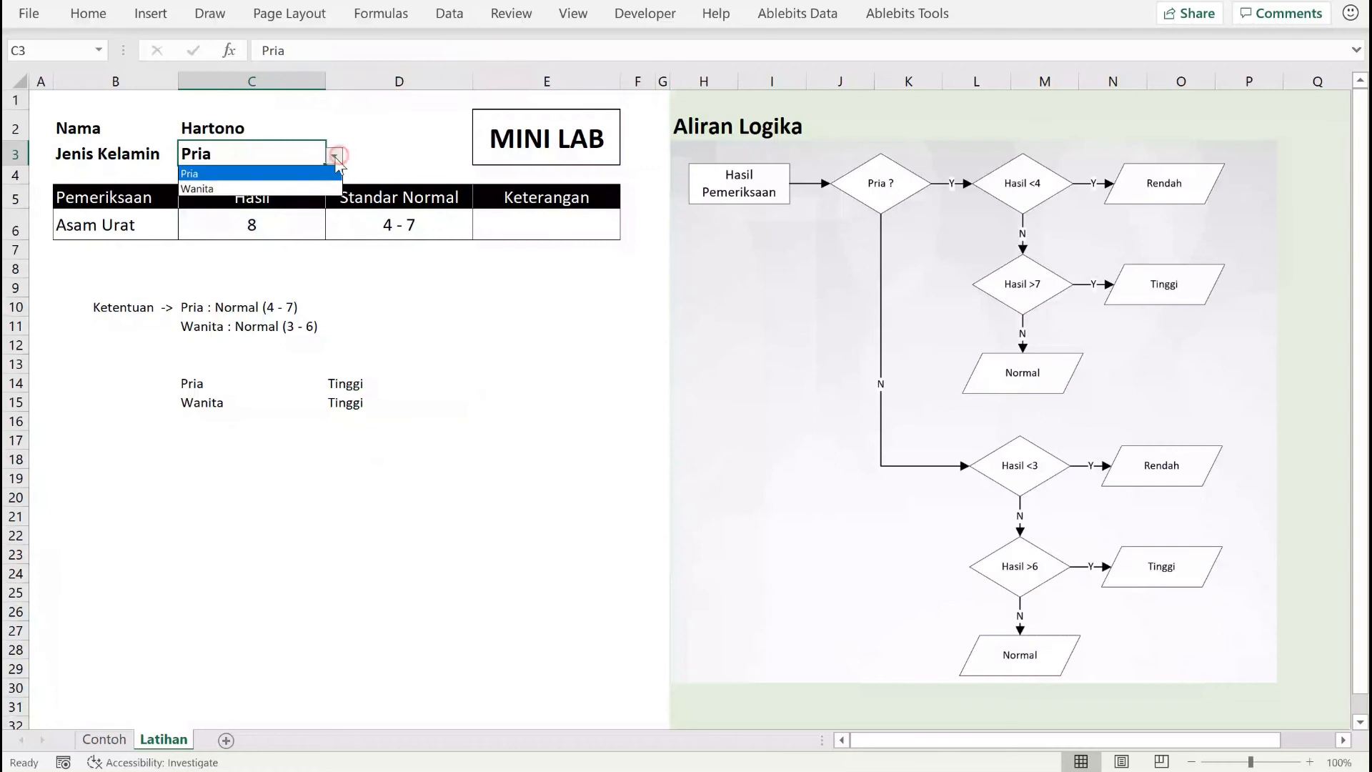
left_click(306, 189)
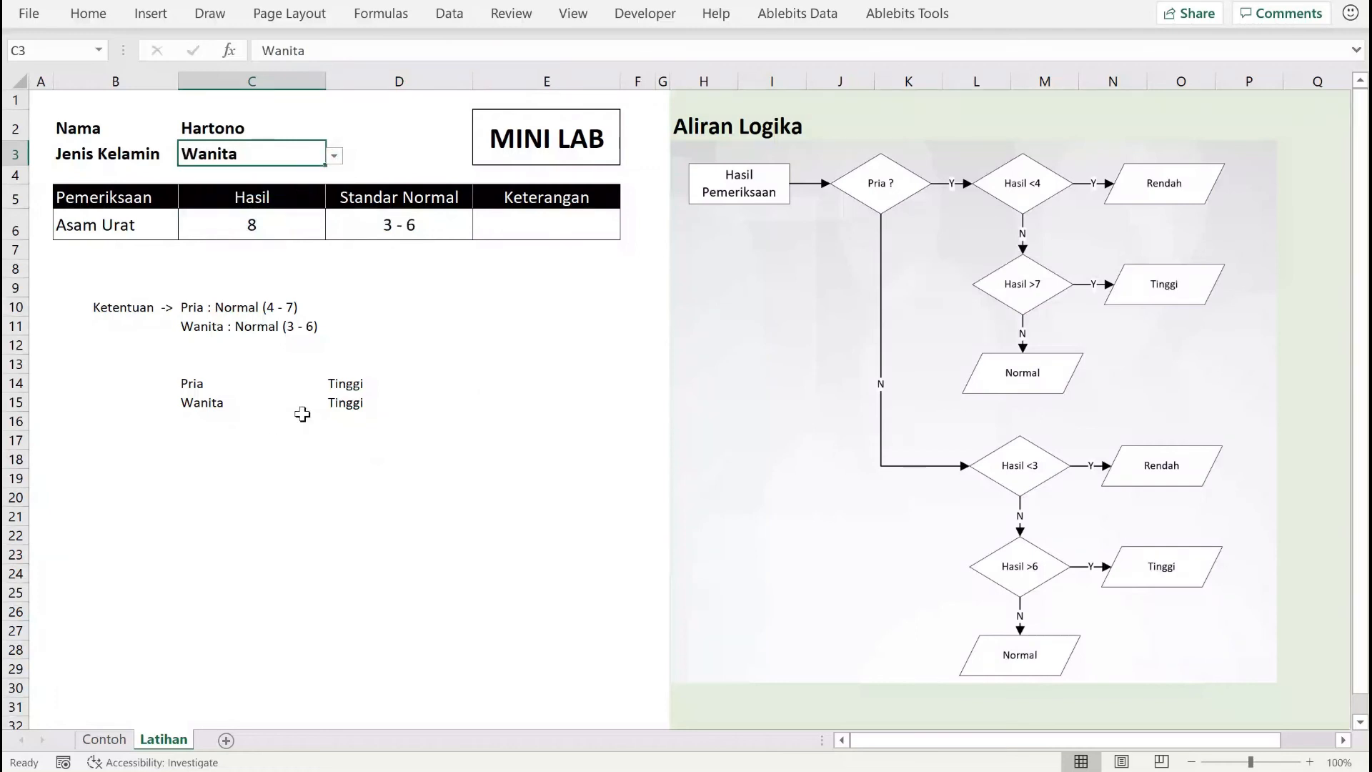
left_click(408, 225)
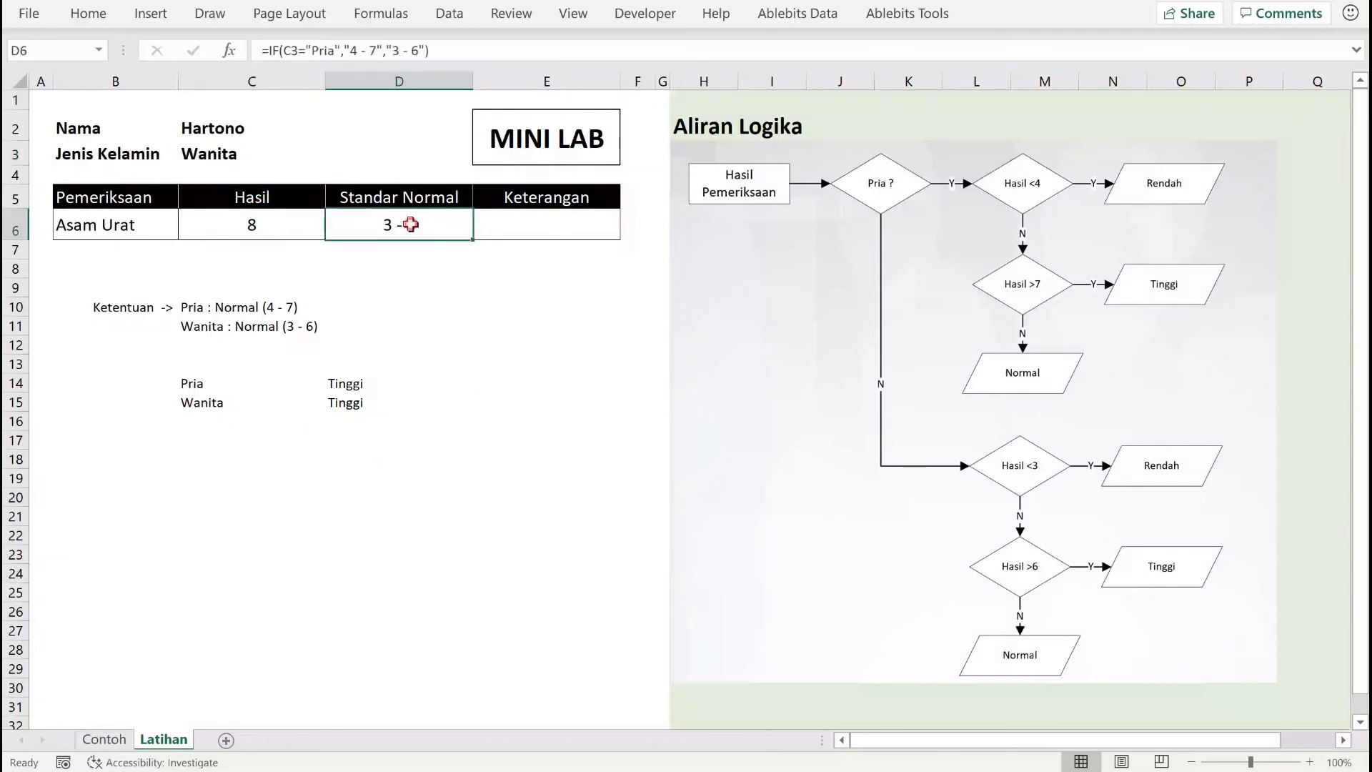
Enter 6 as the Asam Urat value in the Hasil cell C6 and check the Wanita result in D15.
left_click(276, 225)
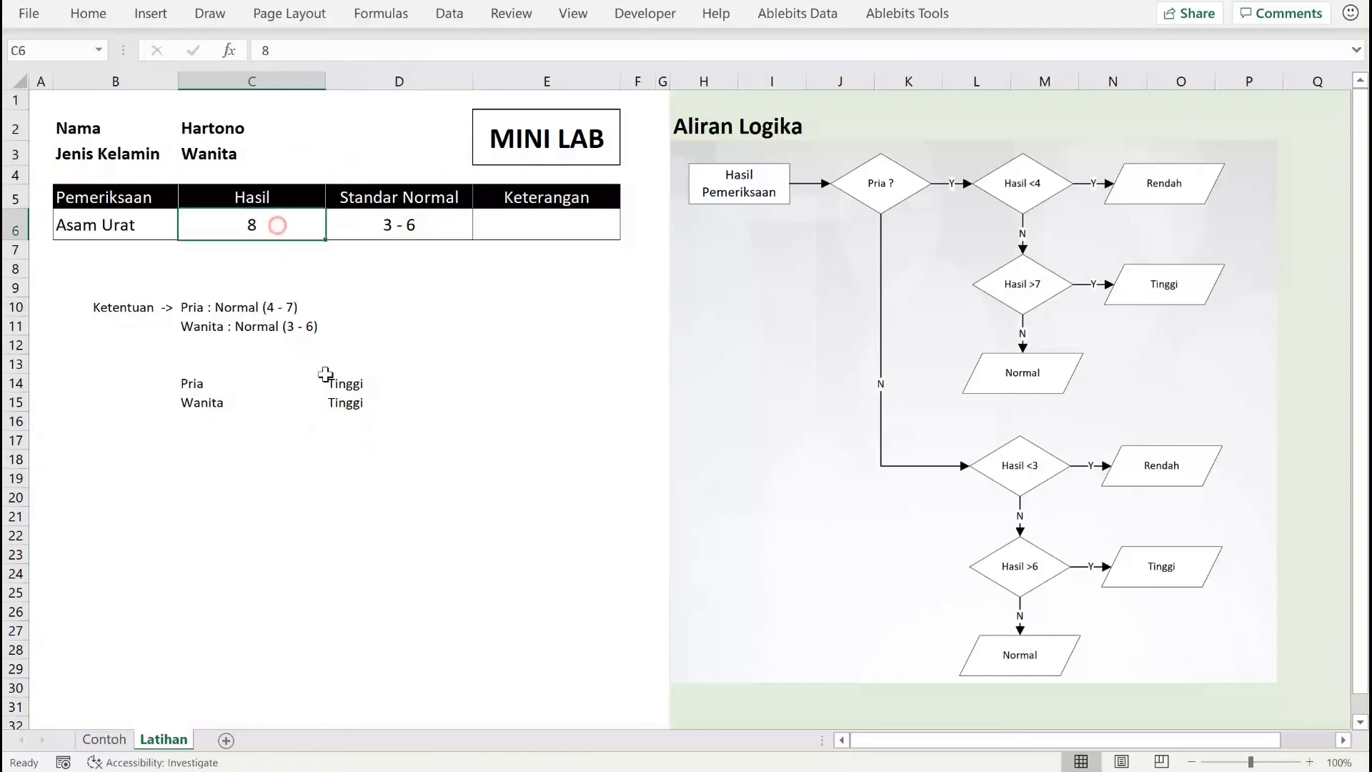
left_click(349, 405)
left_click(288, 224)
type("6")
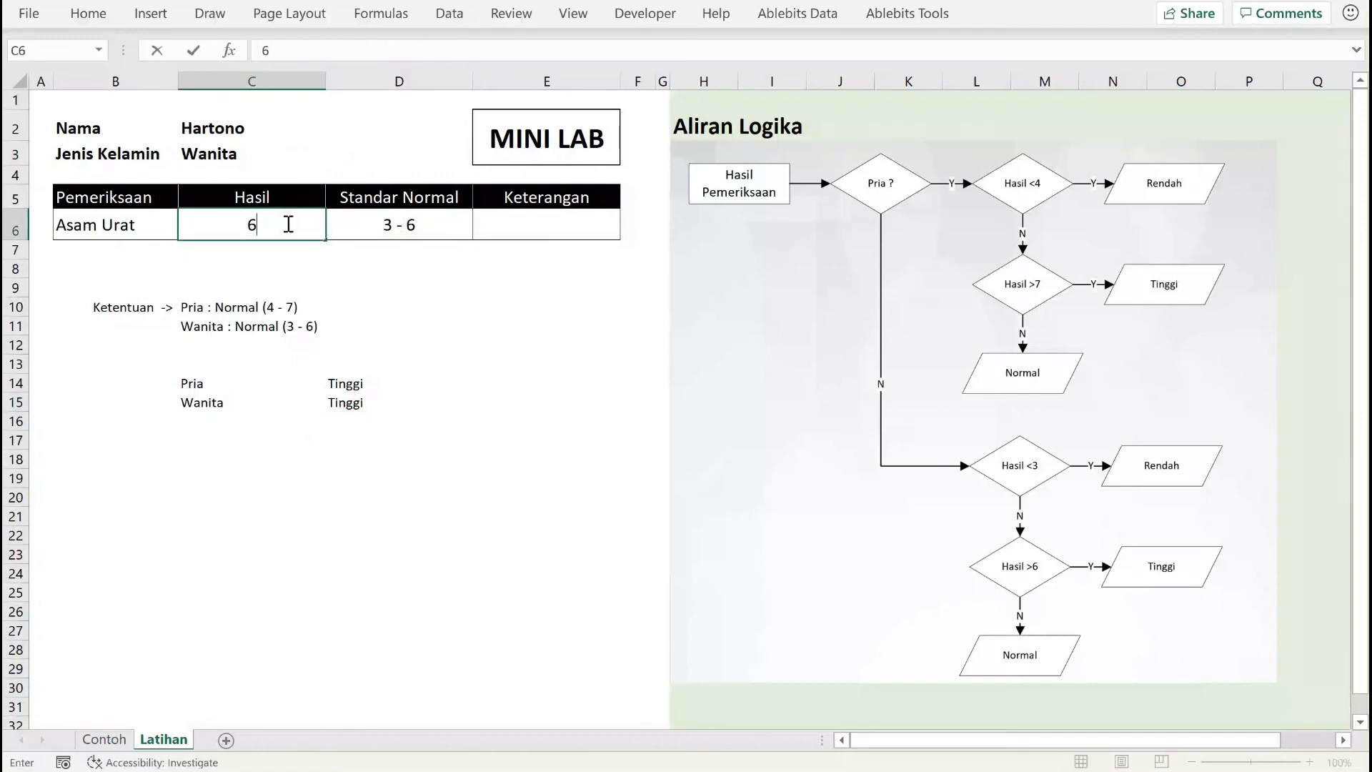
key("Return")
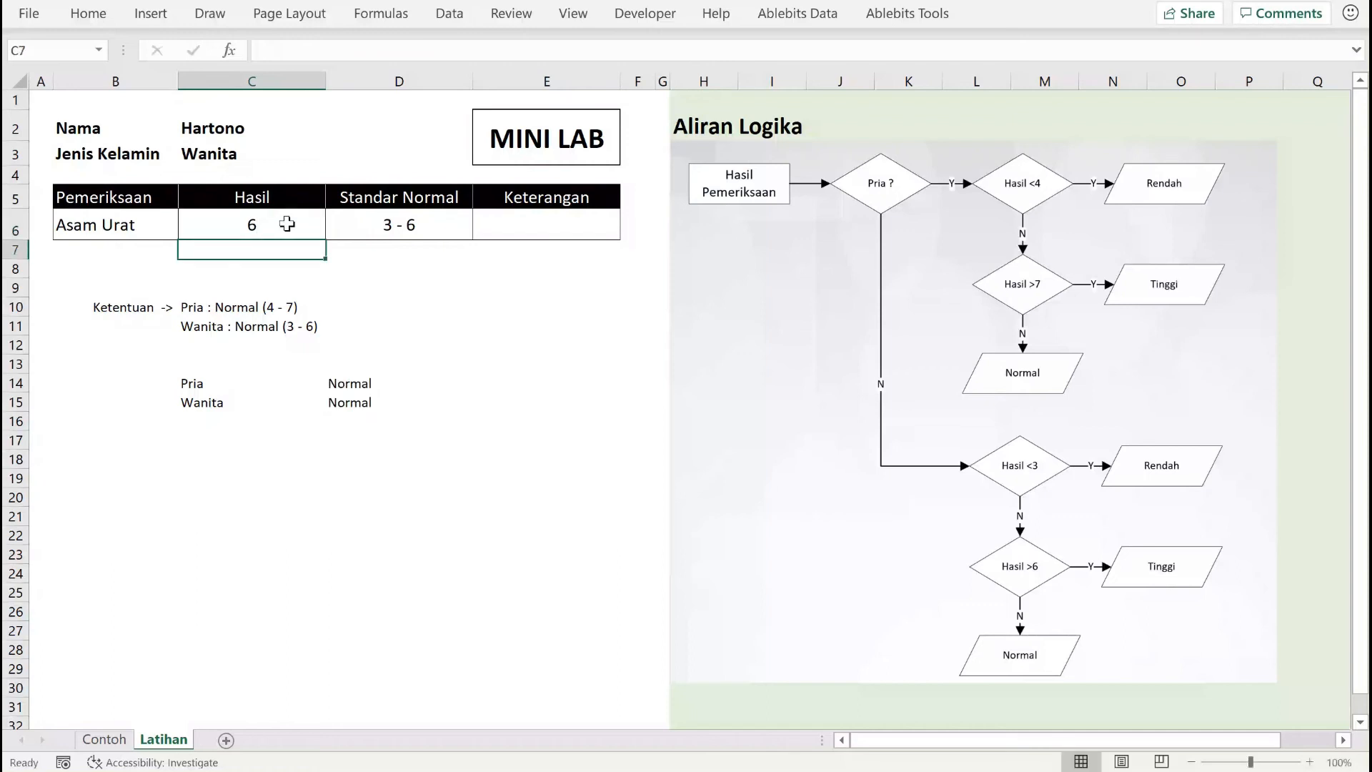
left_click(362, 403)
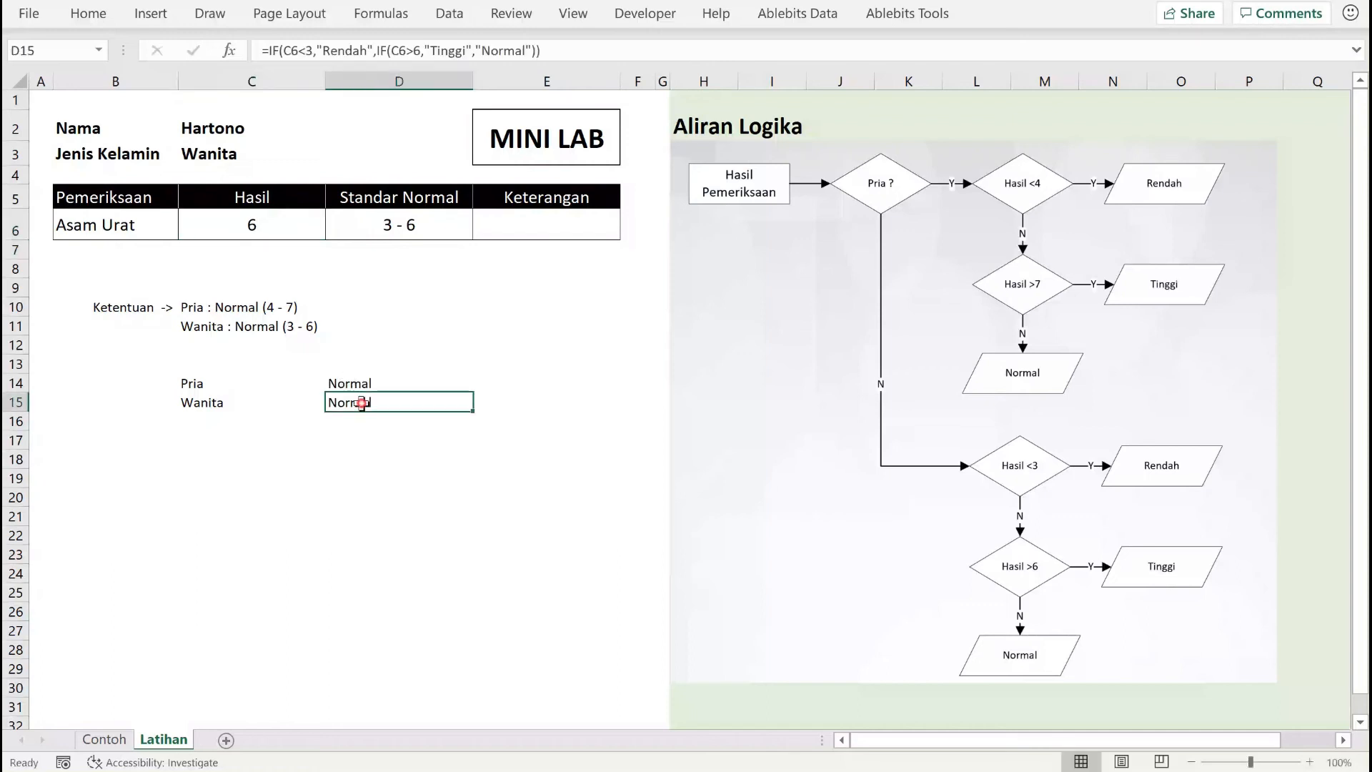
Enter 2 as the Asam Urat value in C6 and check the Pria and Wanita results in D14 and D15.
left_click(293, 230)
type("2")
key("Return")
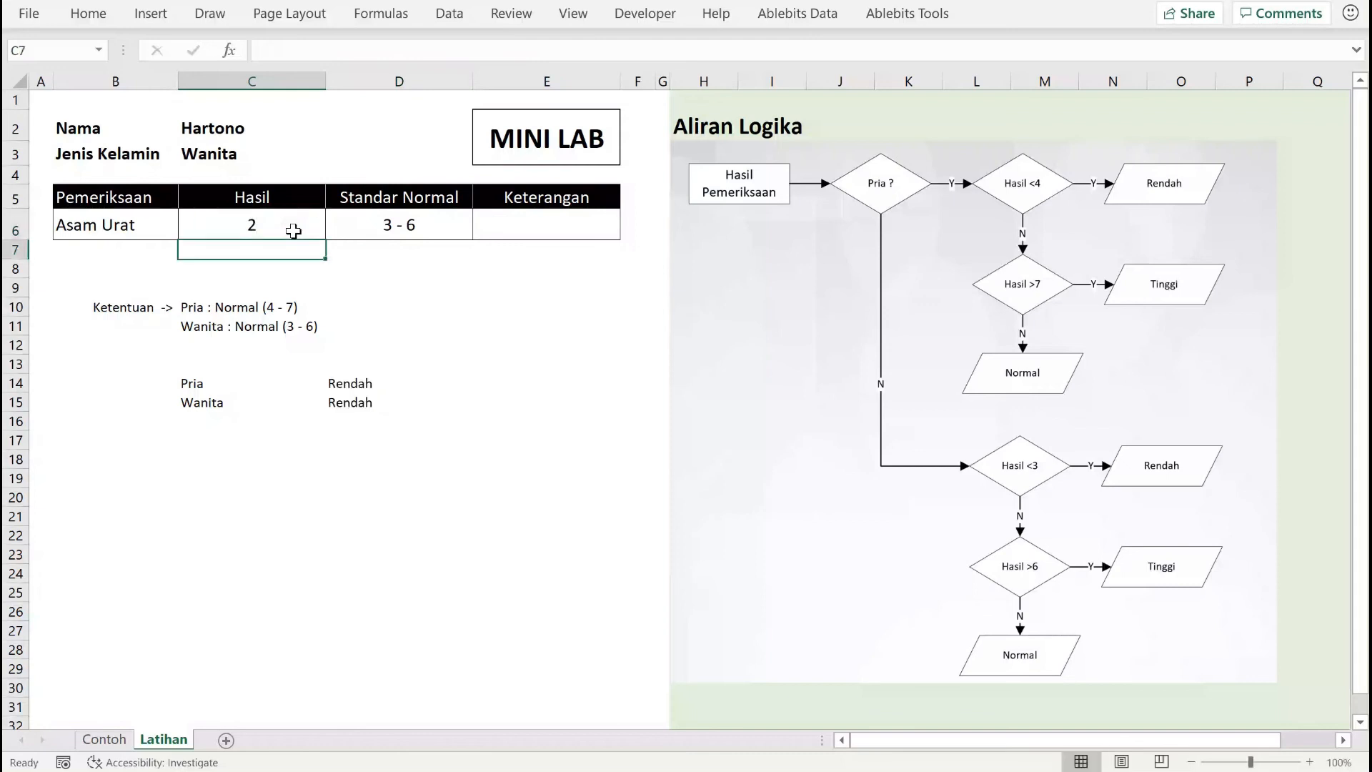
left_click(350, 402)
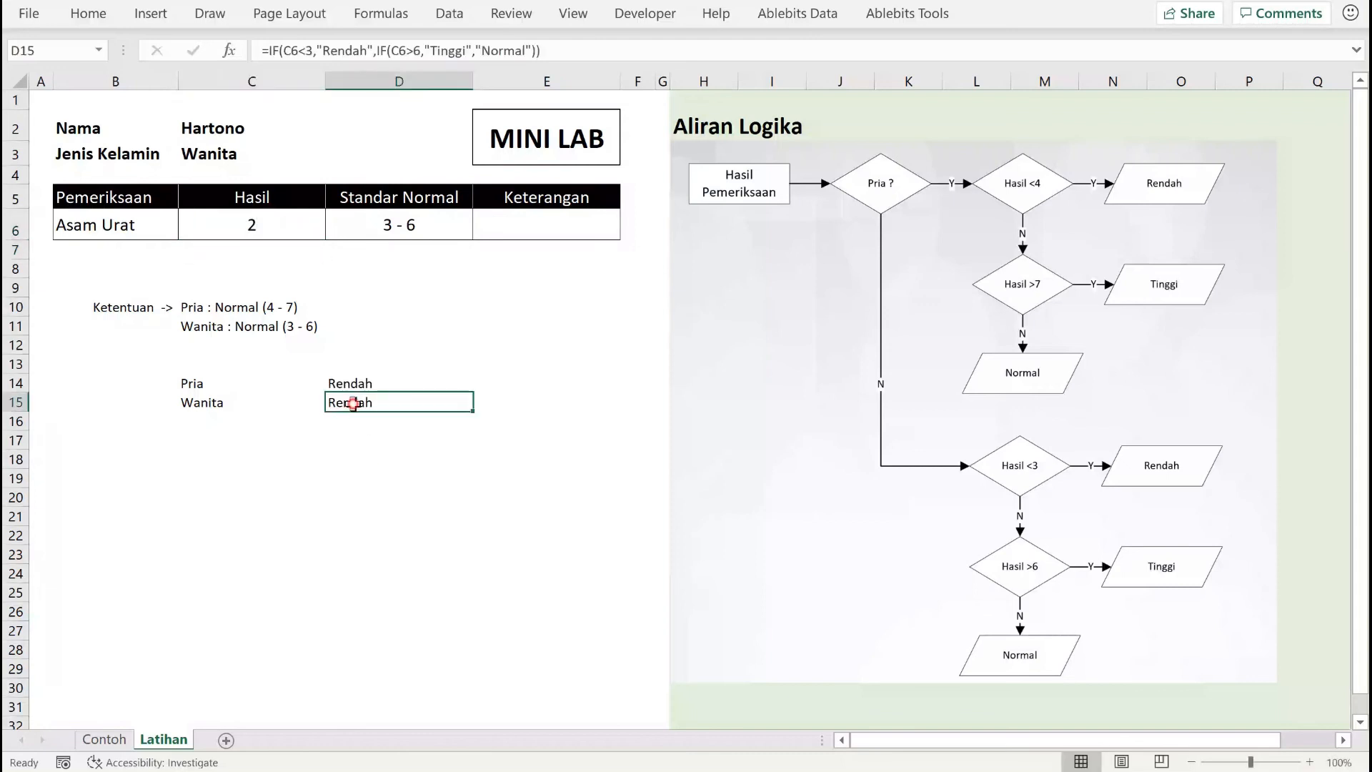
left_click(243, 385)
left_click(383, 384)
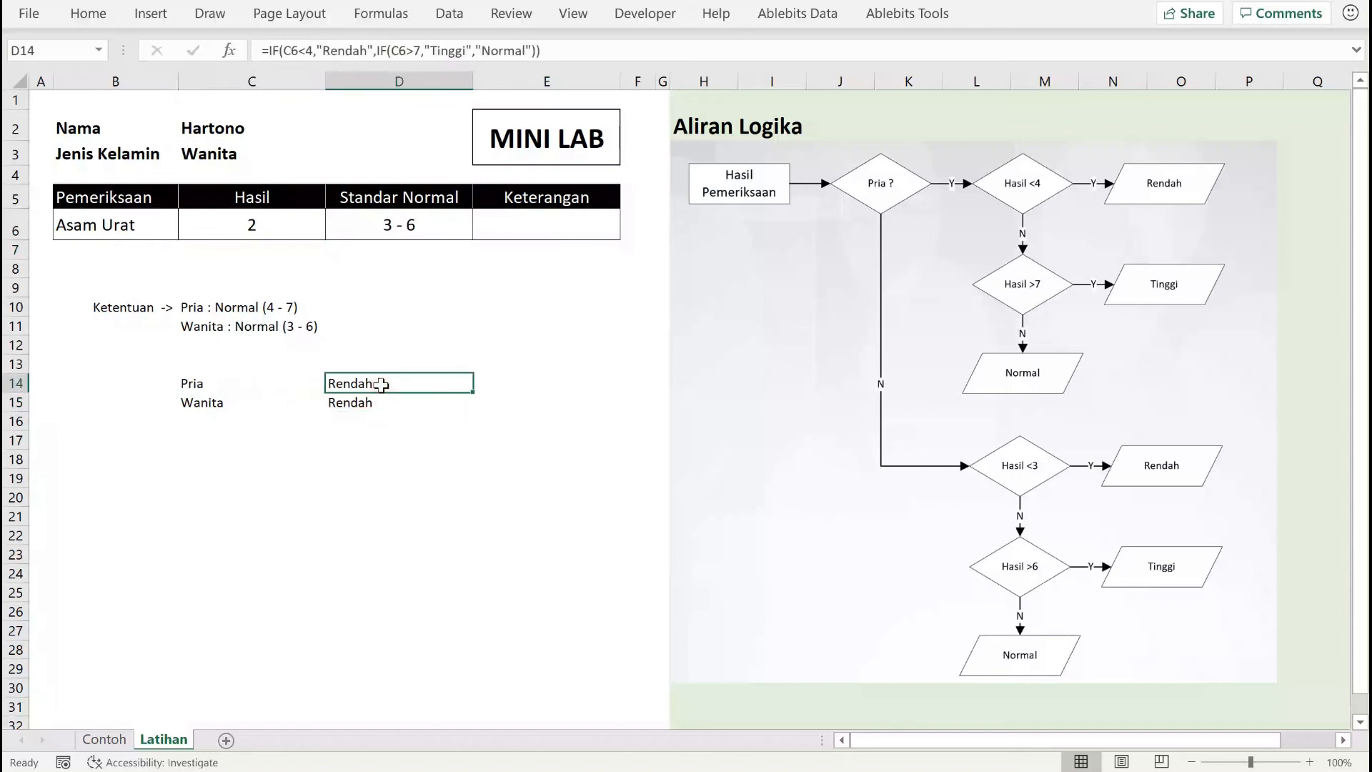
left_click(377, 403)
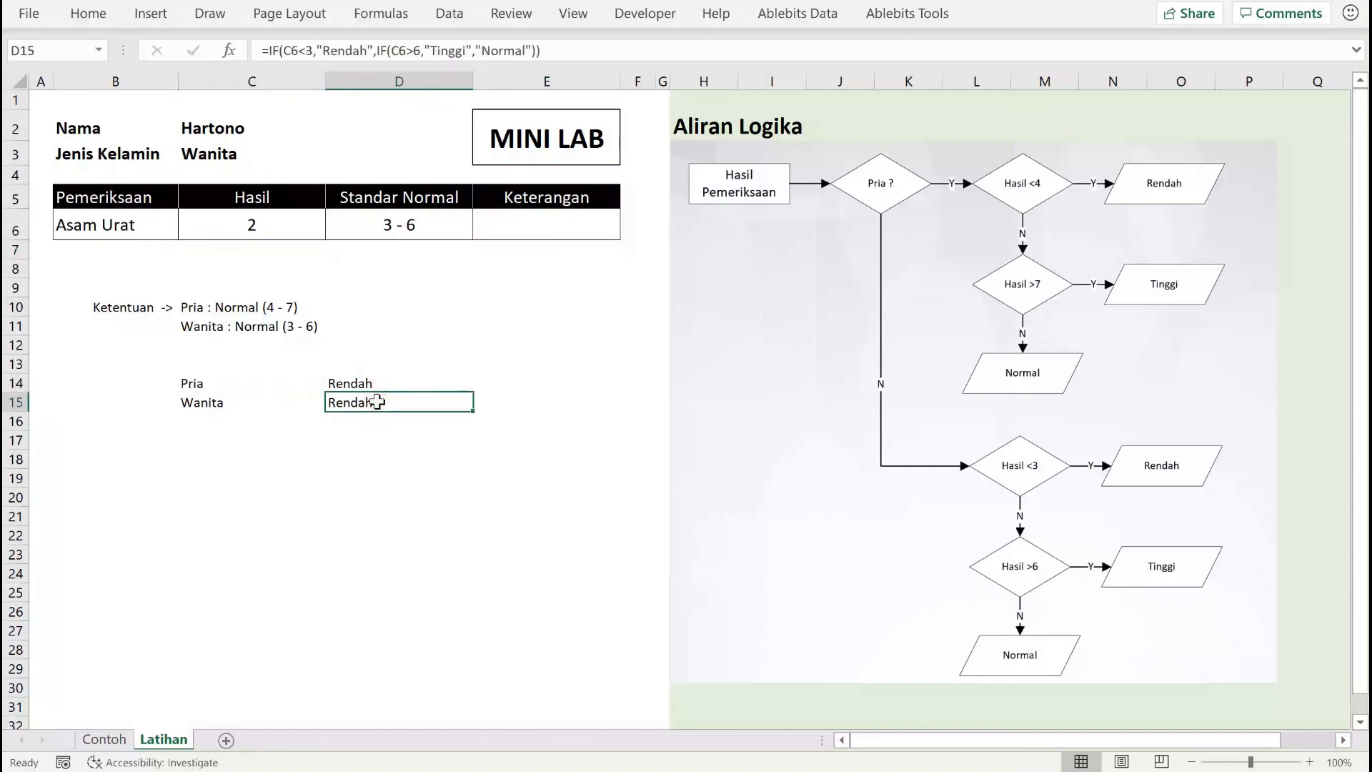
Copy the Pria formula from D14 without its equals sign and paste it as text into E14.
left_click(377, 383)
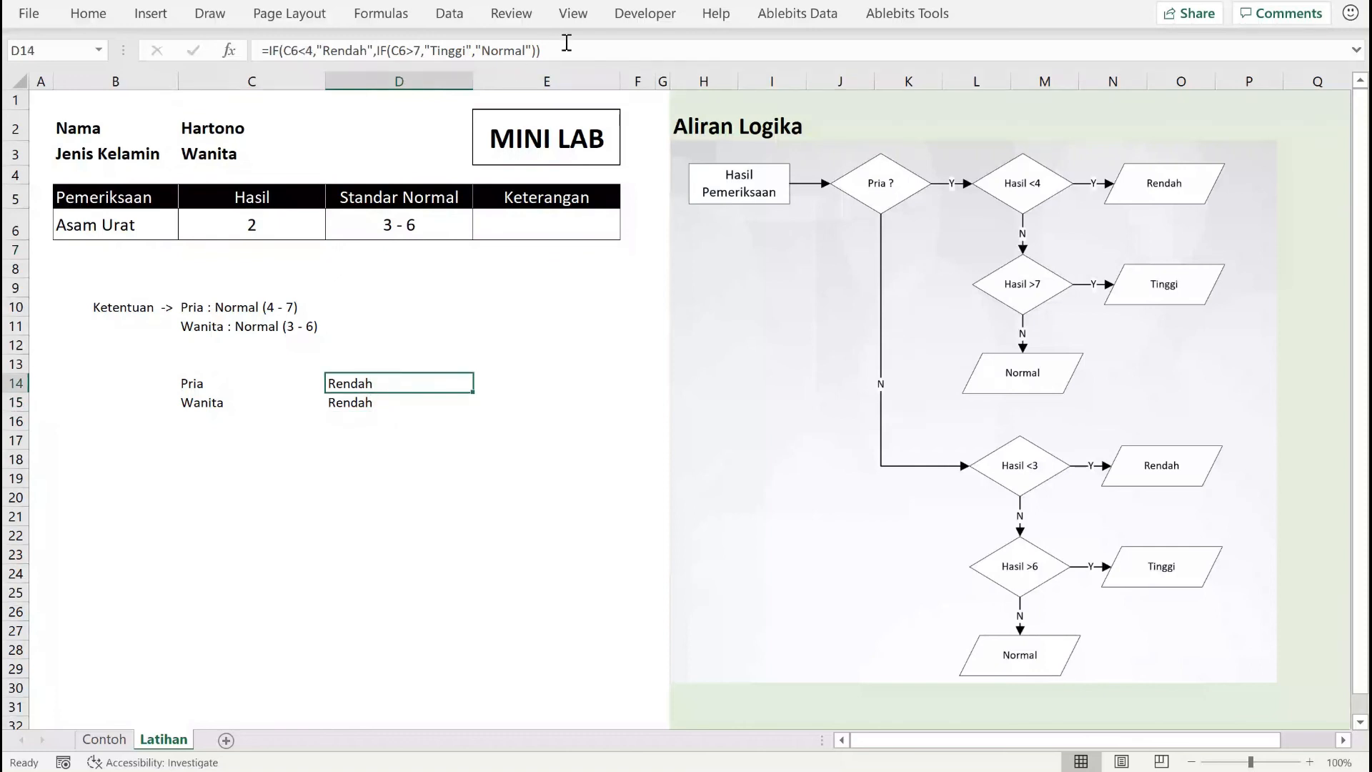
left_click_drag(565, 50, 269, 60)
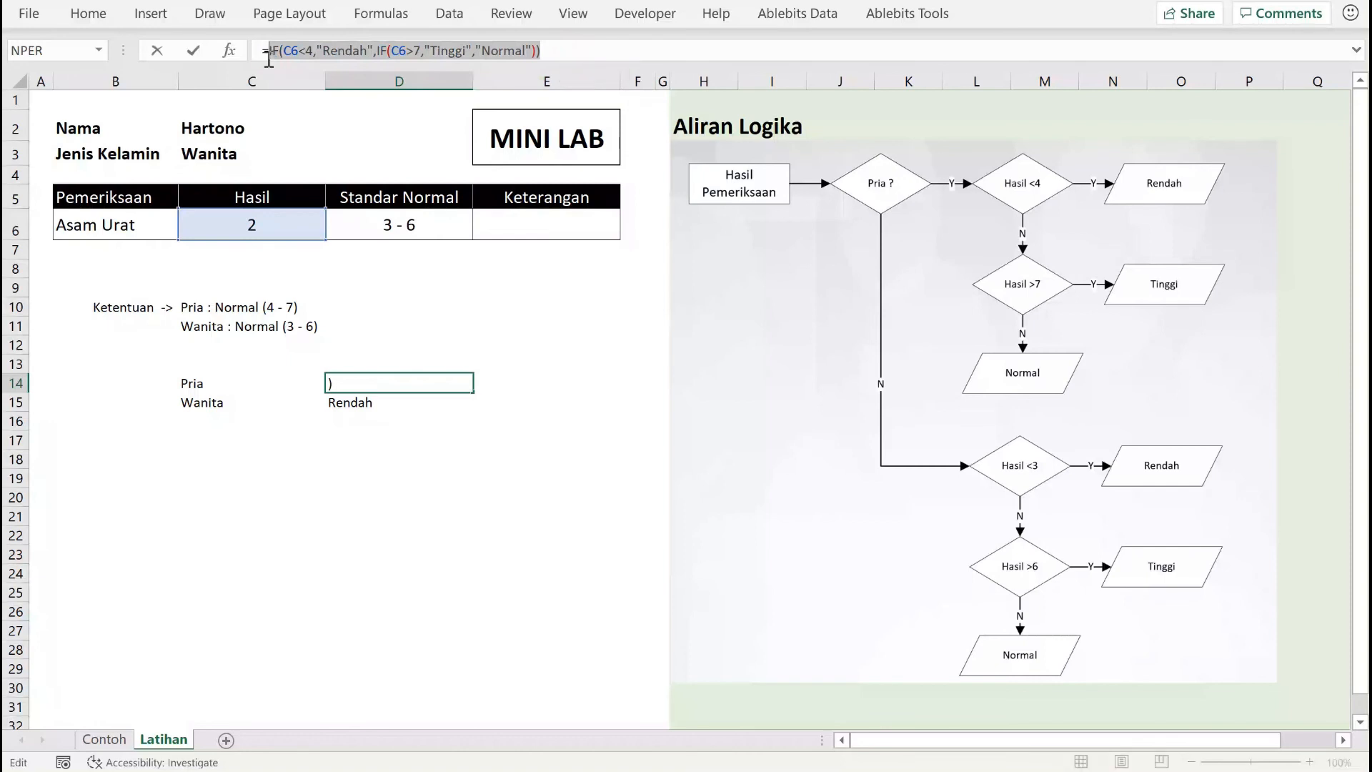
left_click(531, 381)
key("Escape")
left_click(531, 381)
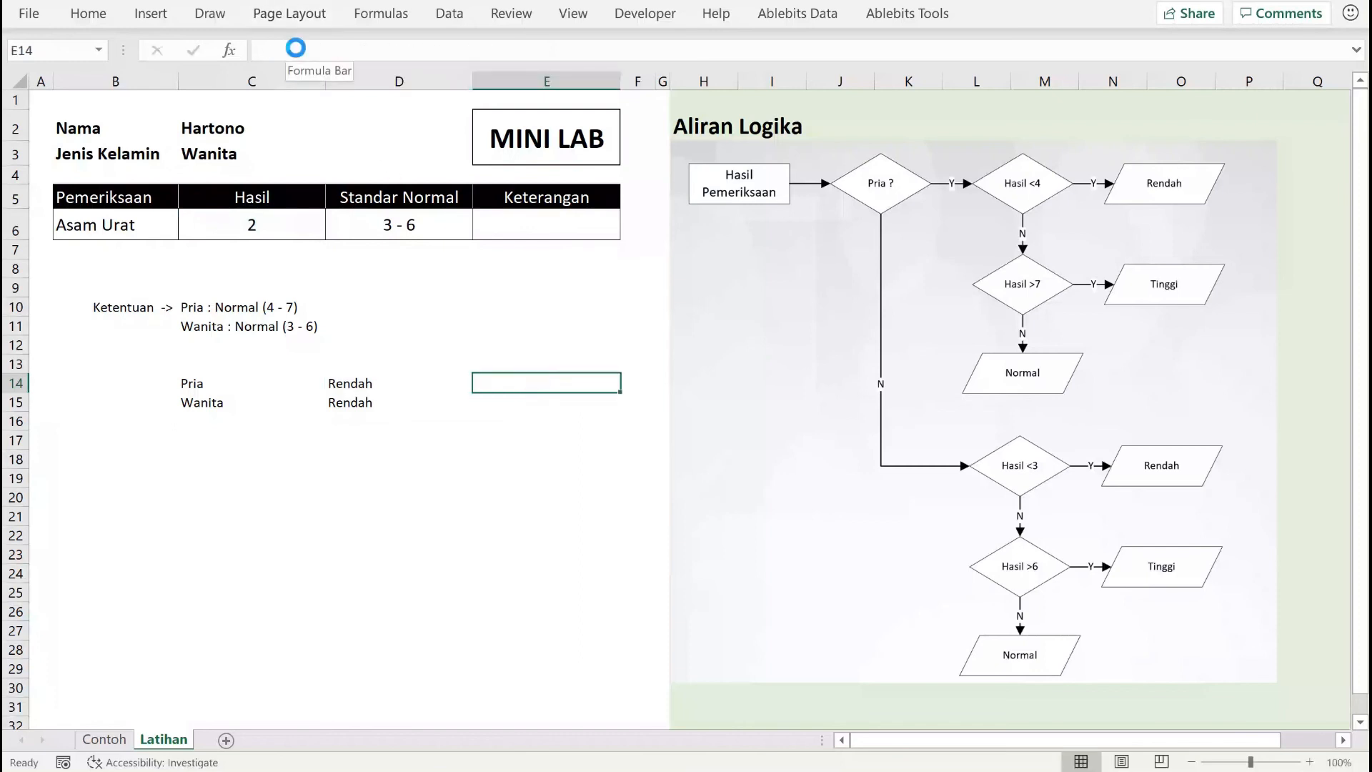
key("ctrl+v")
key("Return")
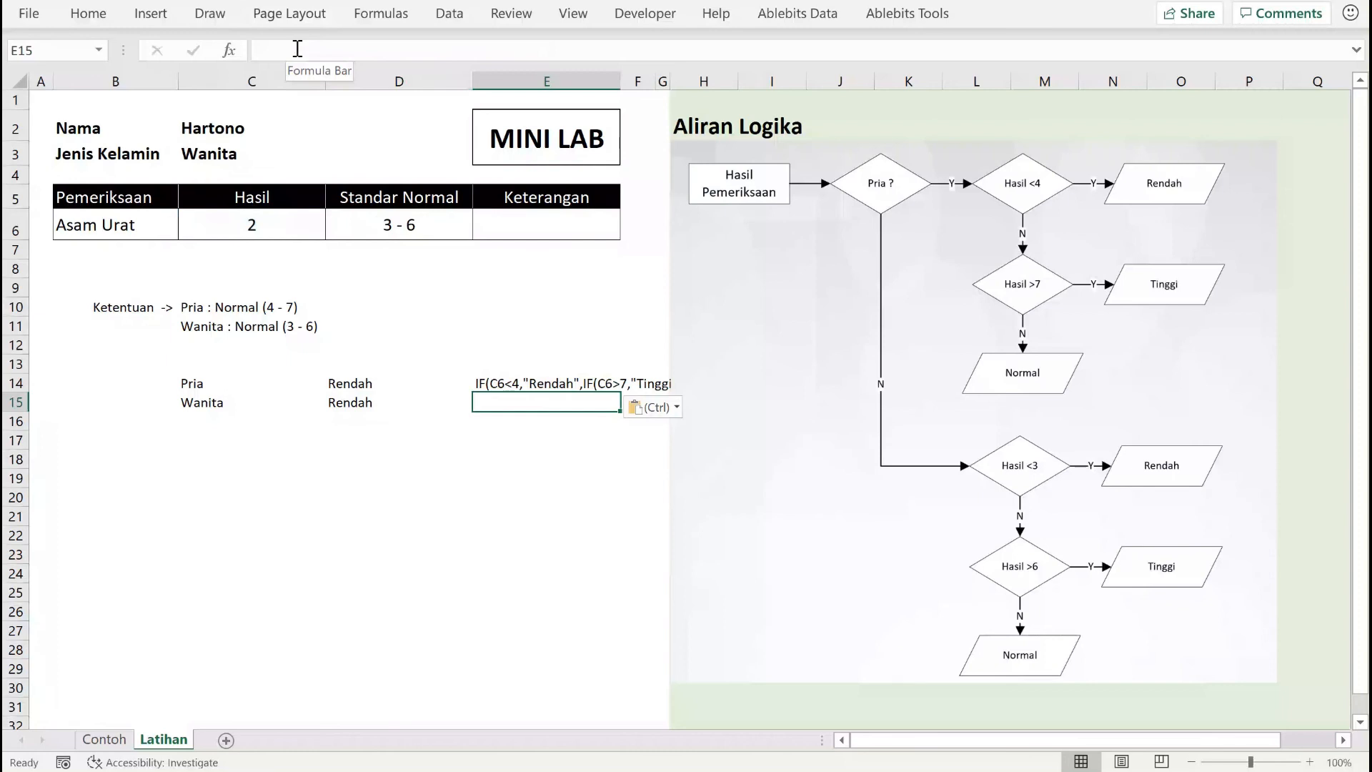
Copy the Wanita formula from D15 without its equals sign and paste it as text into E15.
left_click(298, 49)
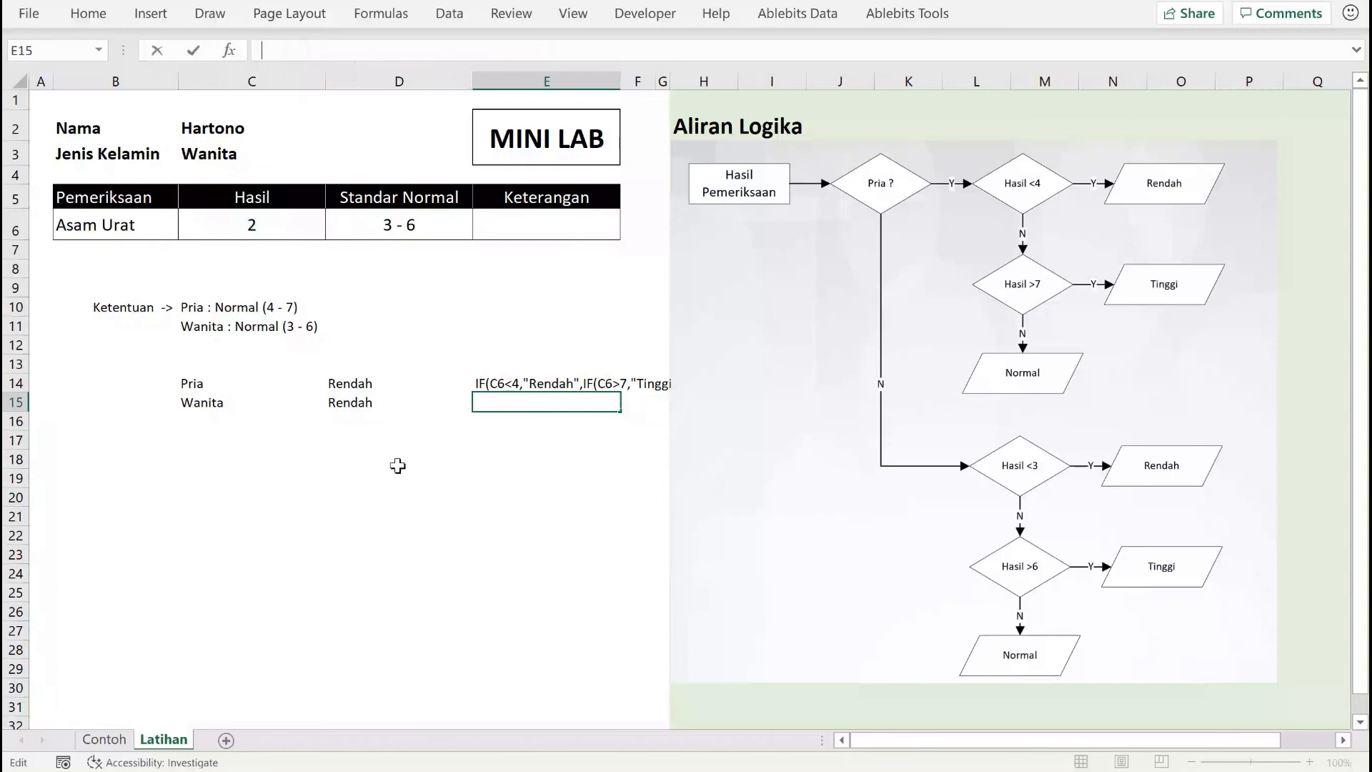
left_click(370, 401)
left_click_drag(595, 45, 275, 53)
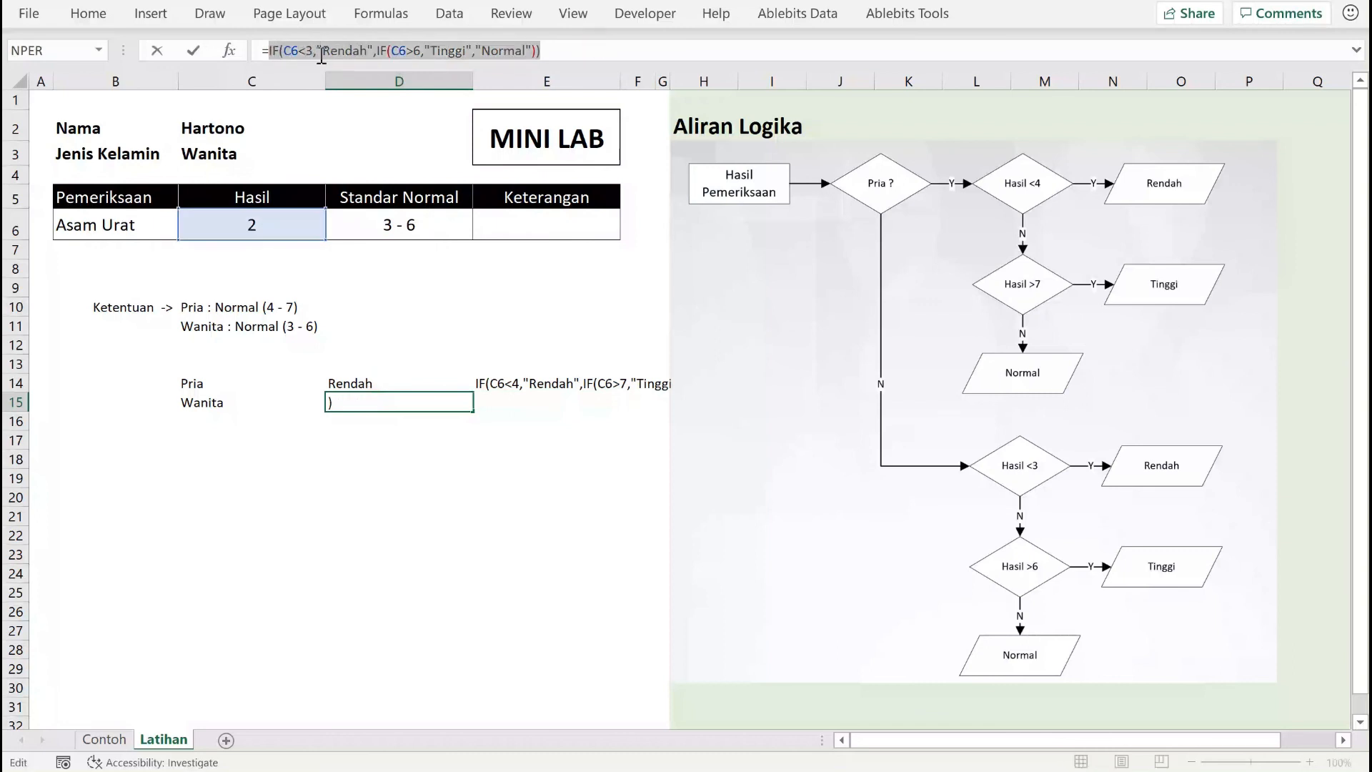
key("Escape")
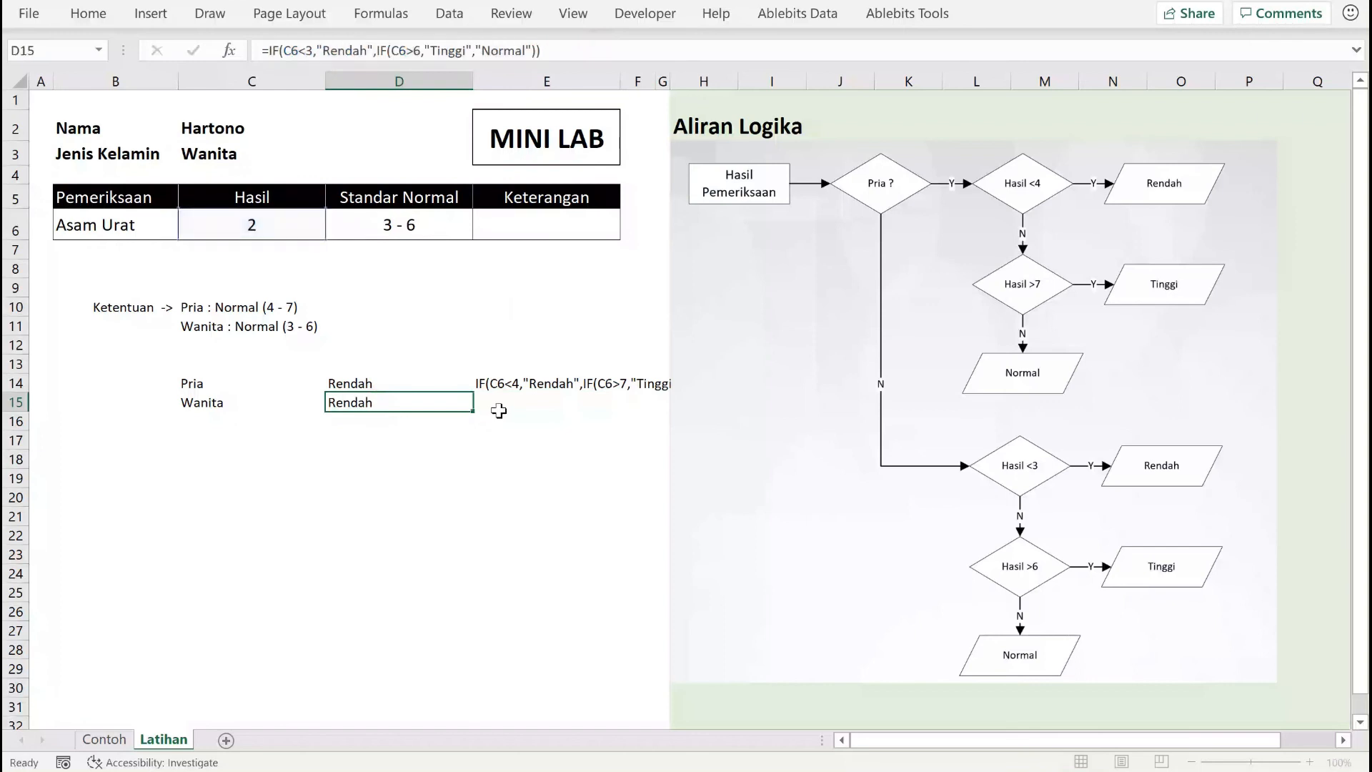
left_click(498, 411)
key("ctrl+v")
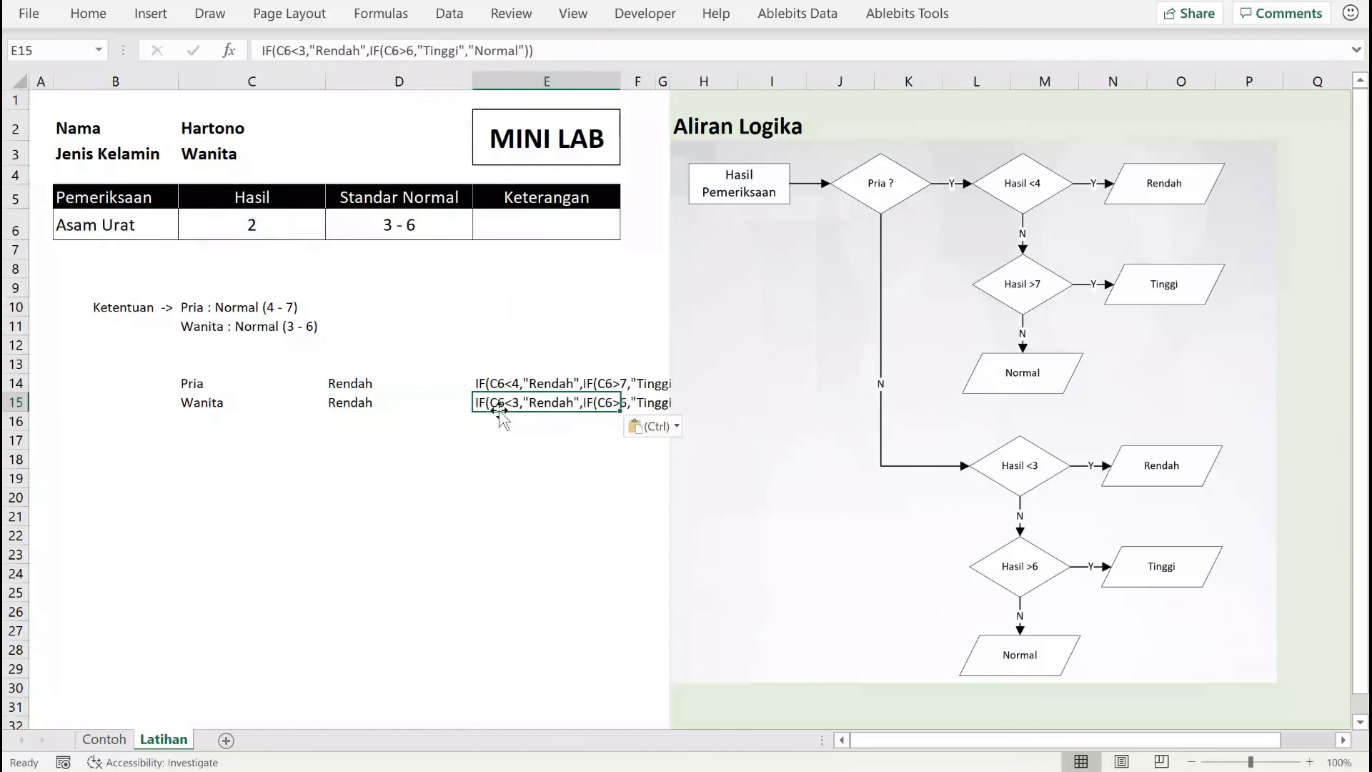
Enter =IF(C3="Pria",) in the Keterangan cell E6, leaving the true result empty.
left_click(550, 223)
key("Return")
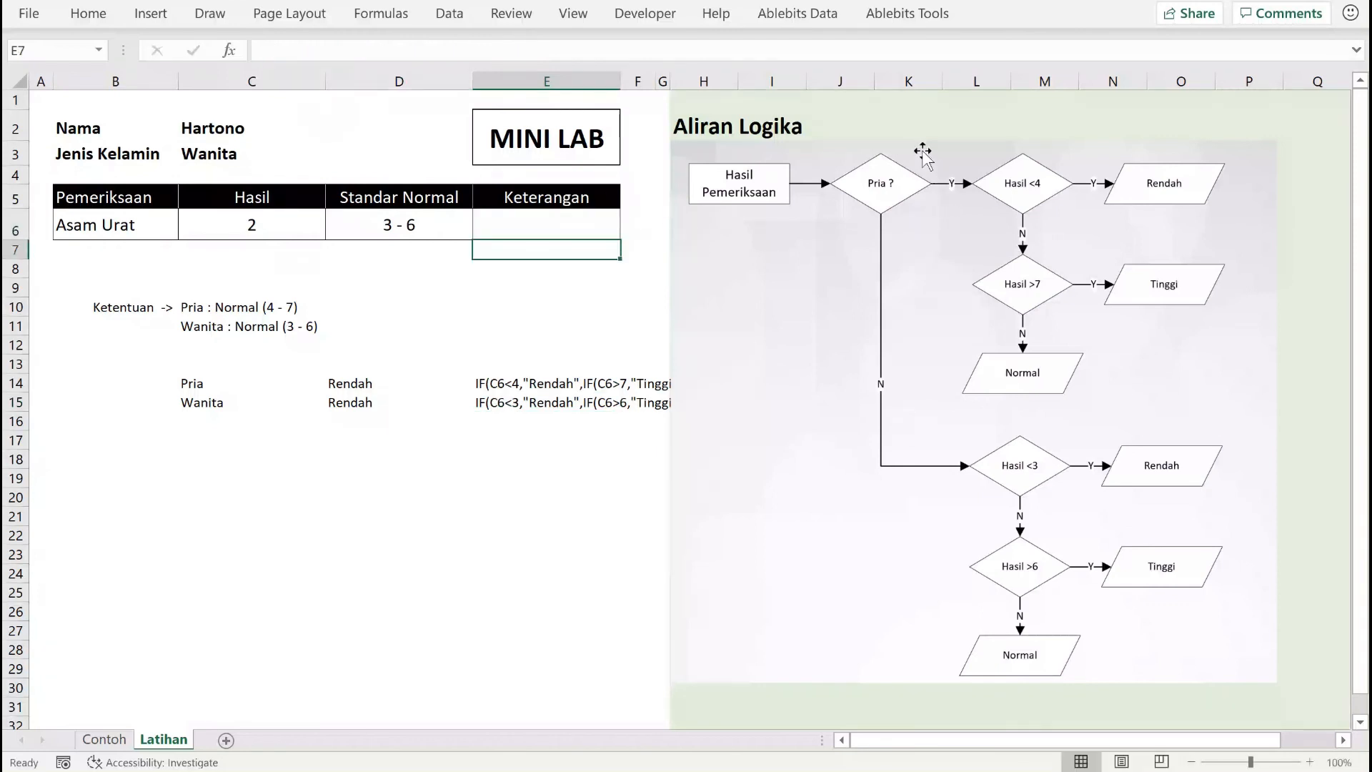
left_click(513, 224)
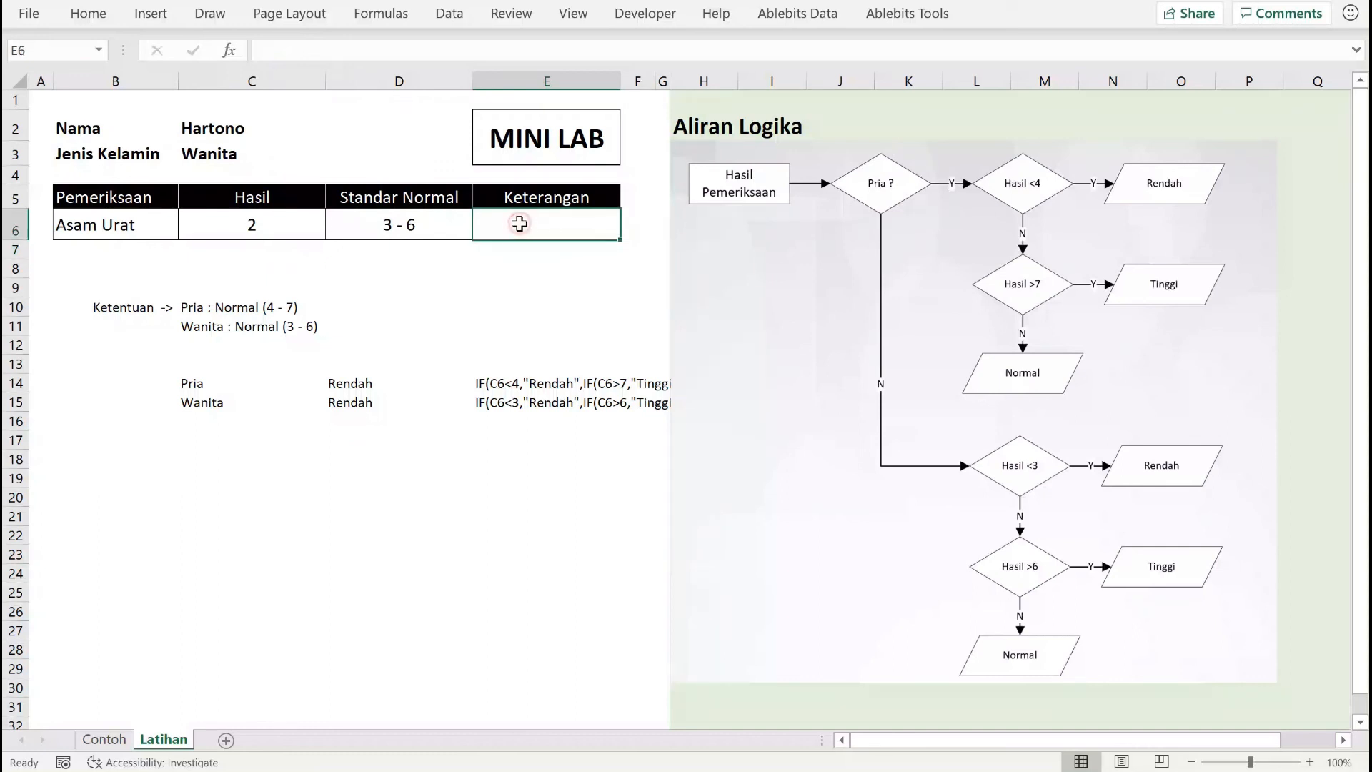
left_click(337, 52)
type("=if")
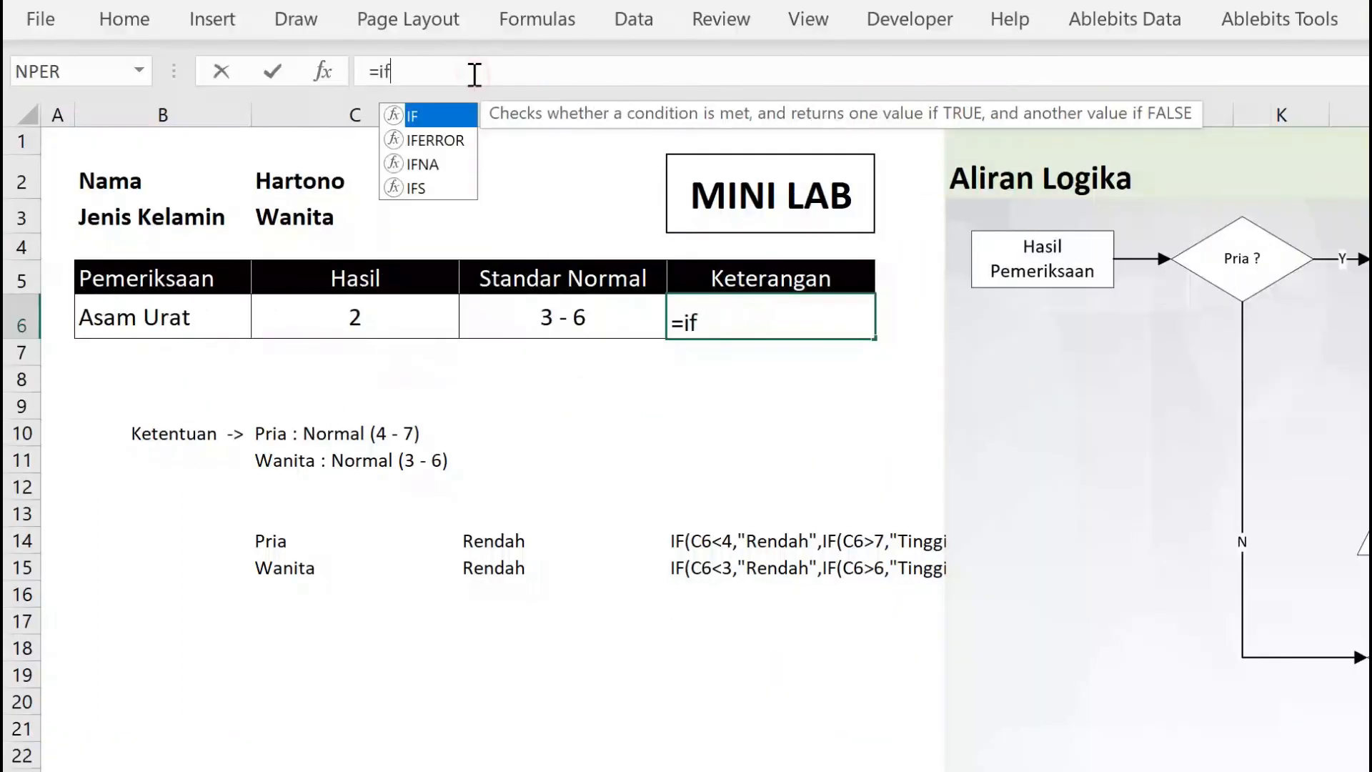
key("Tab")
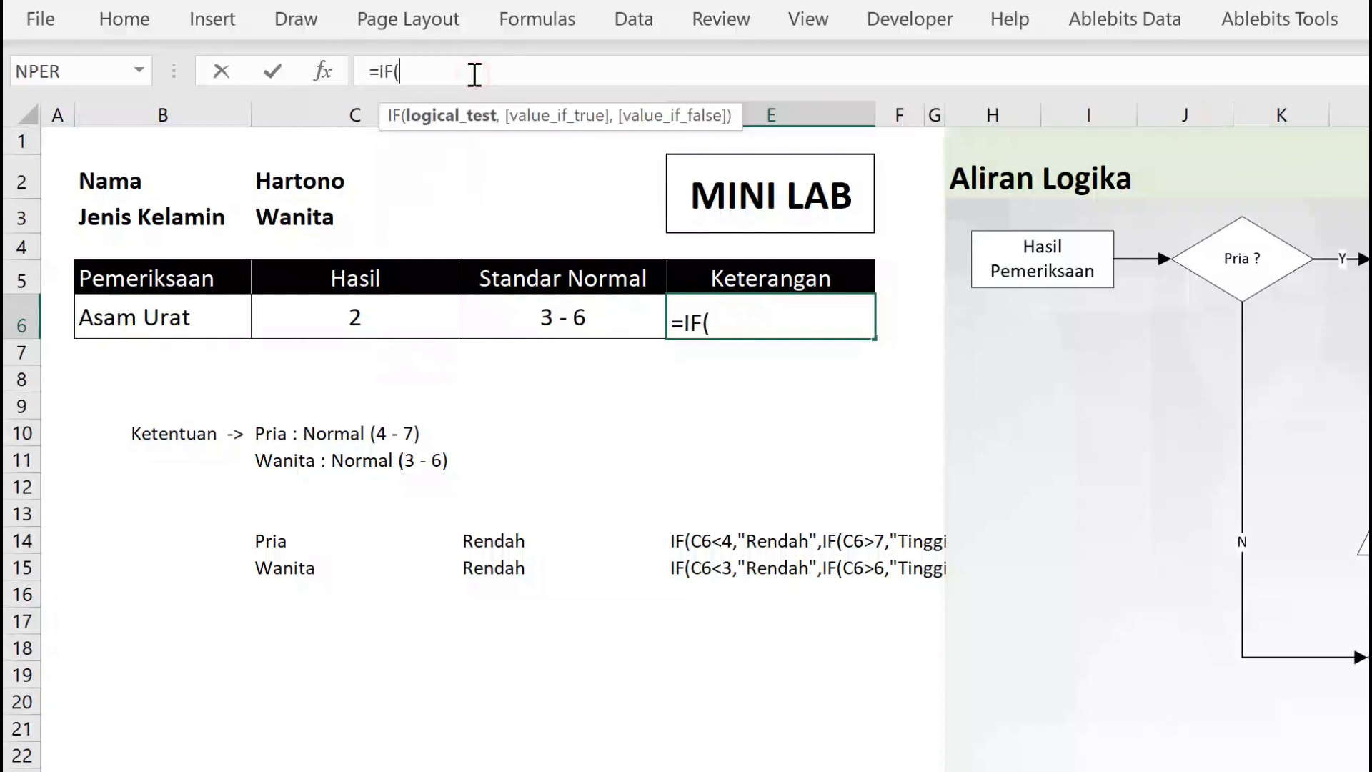
left_click(361, 216)
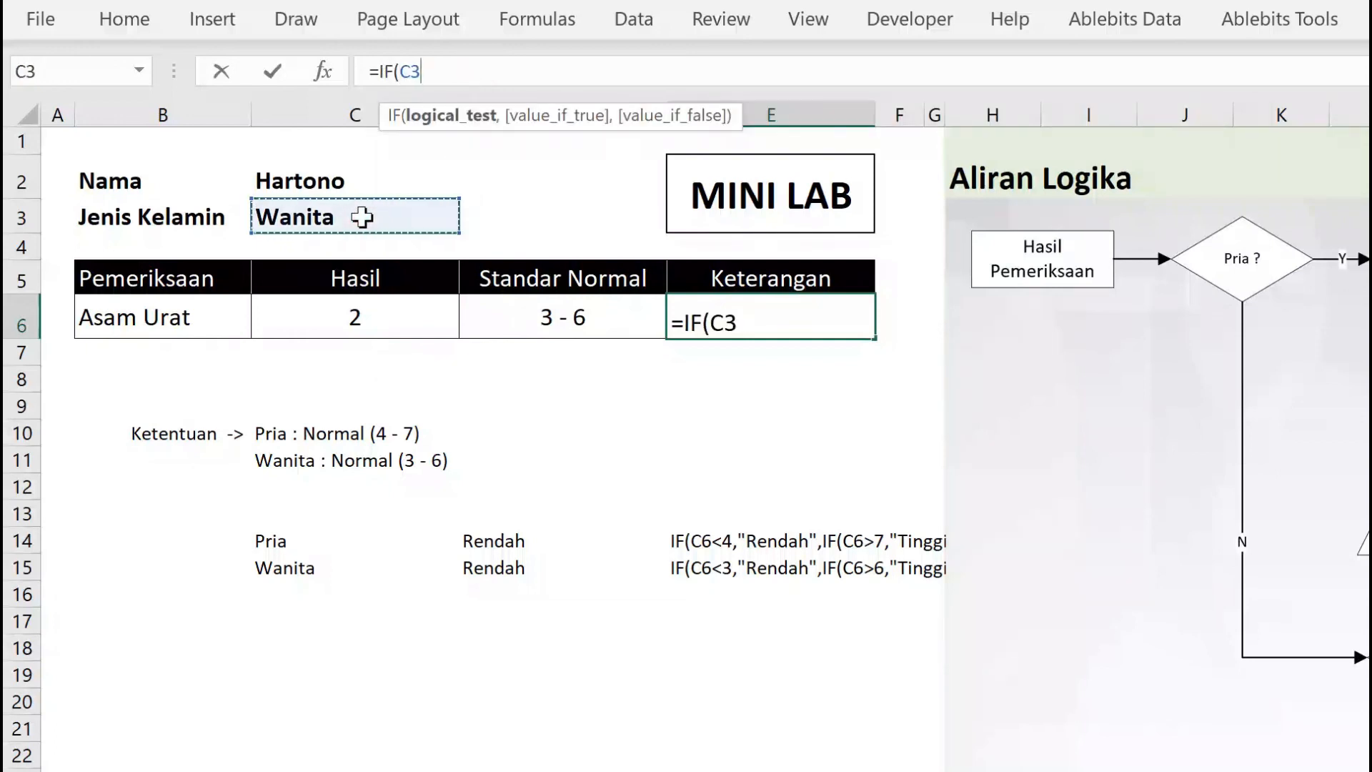
type("=\"Pria")
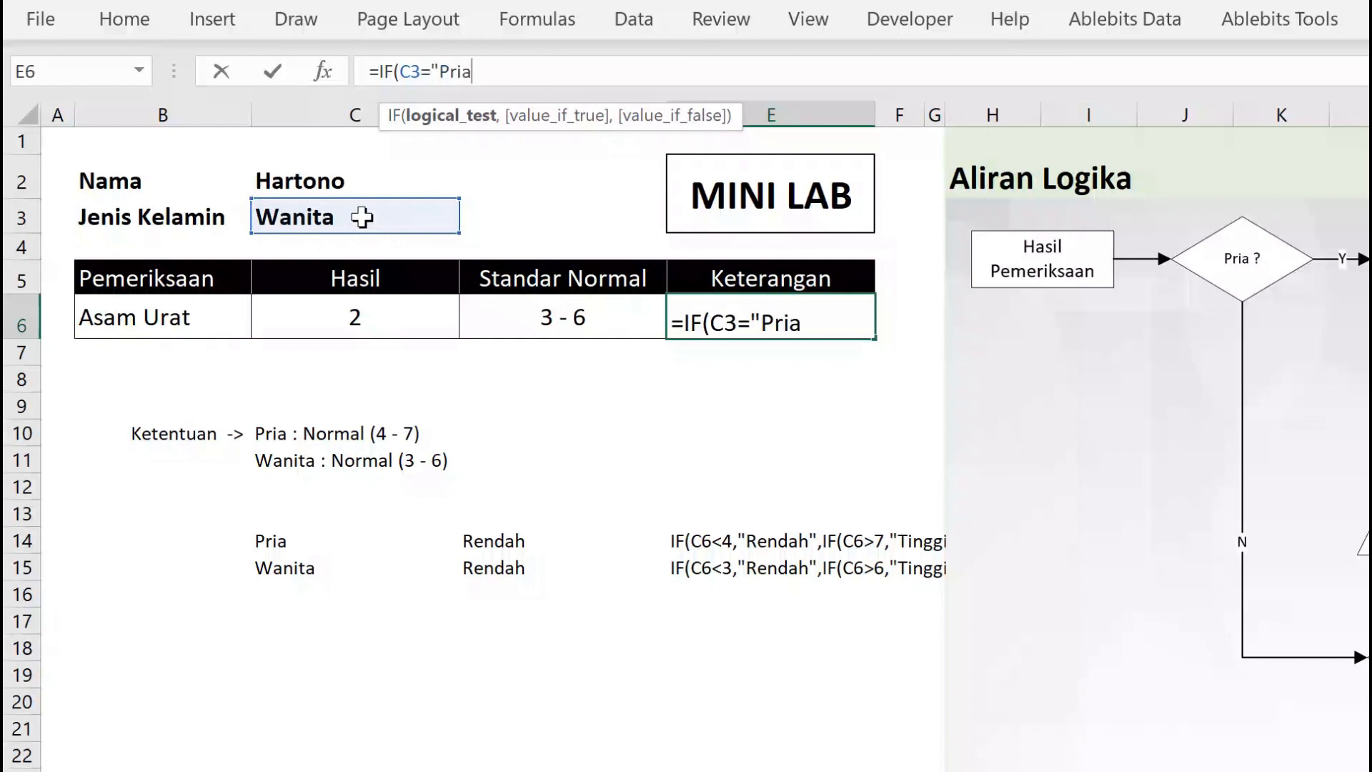
type("\",")
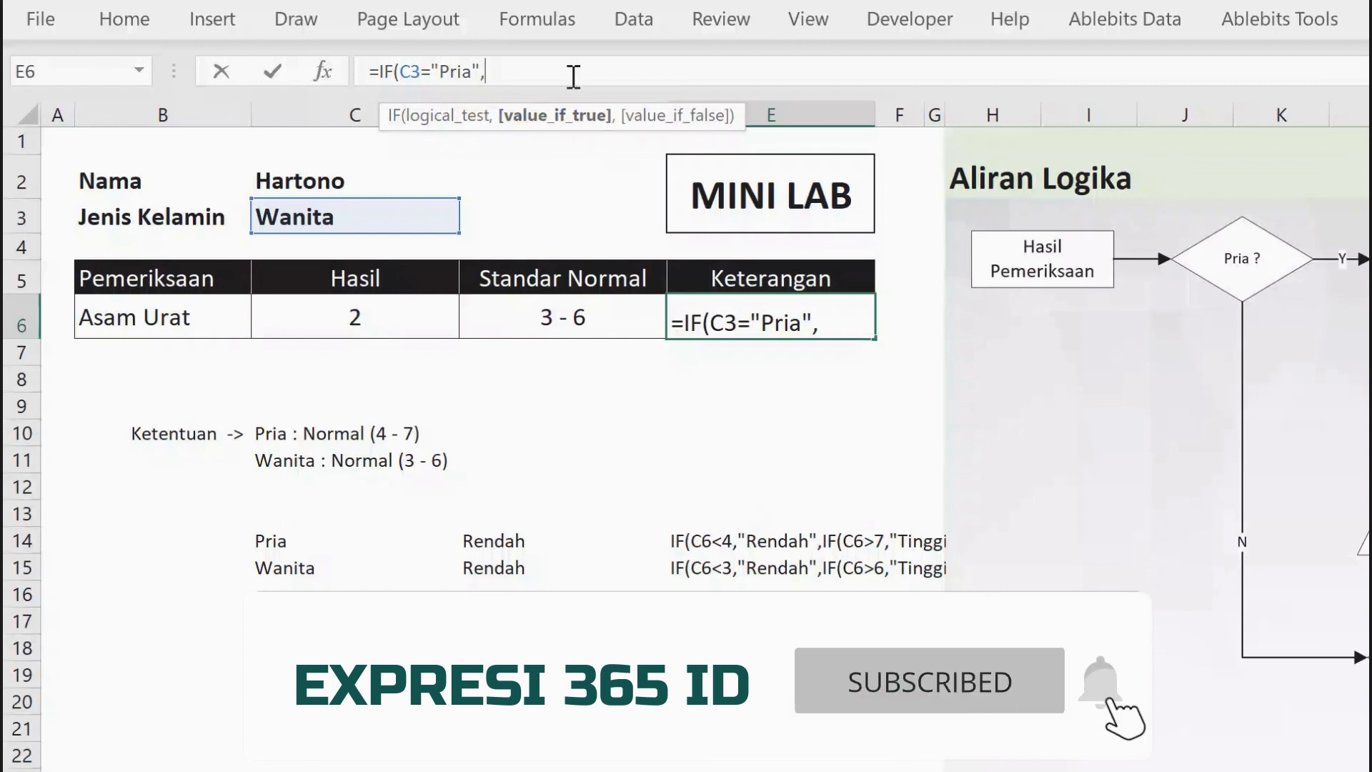
type(")")
key("Return")
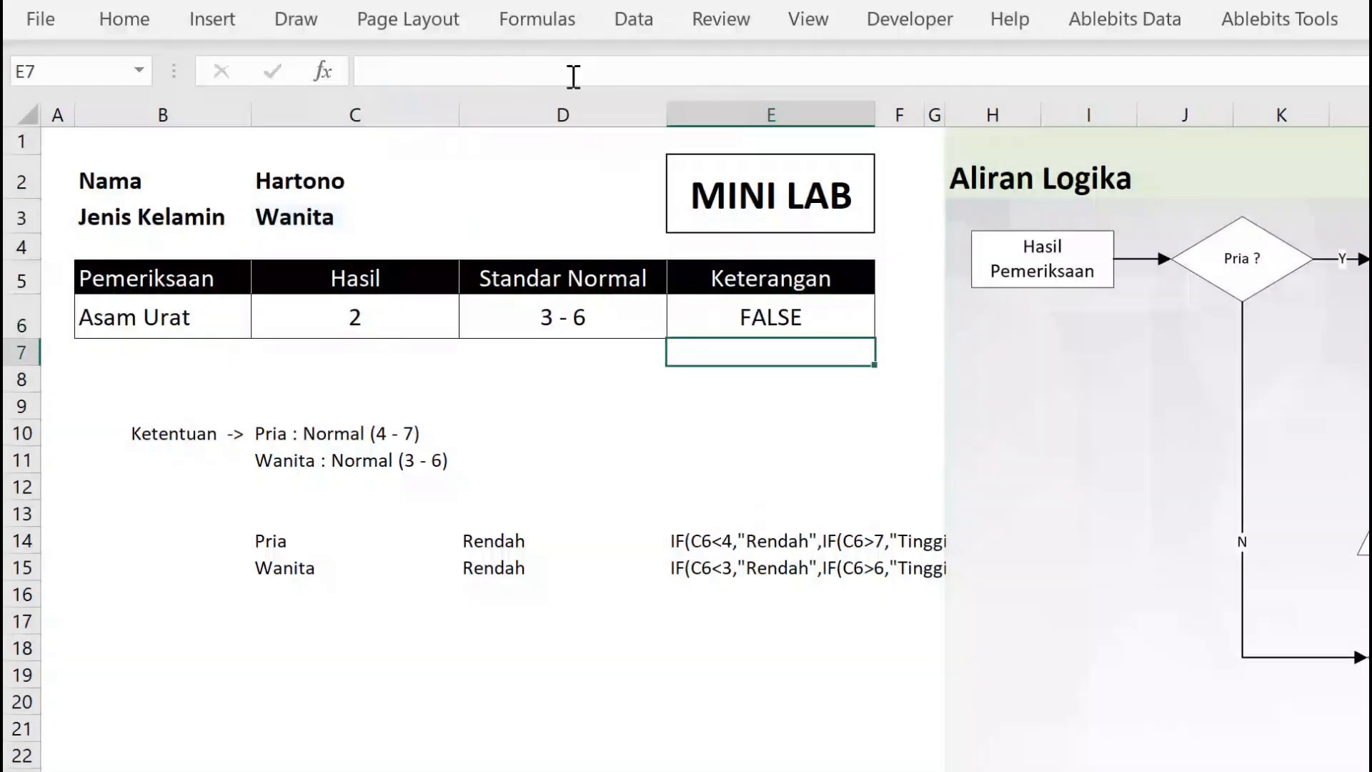
Insert the Pria formula text copied from E14 as the true result of the IF in E6, followed by an empty false result.
left_click(699, 540)
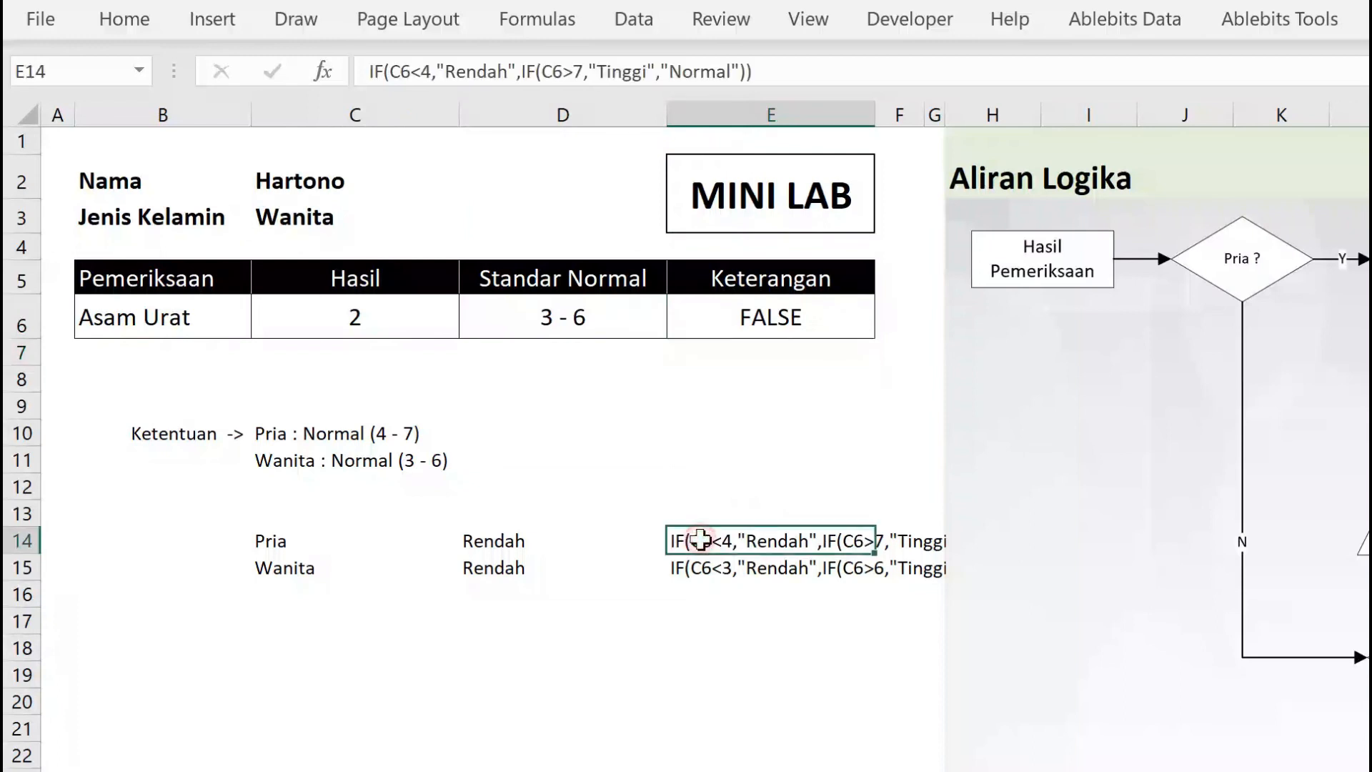
left_click_drag(797, 71, 345, 67)
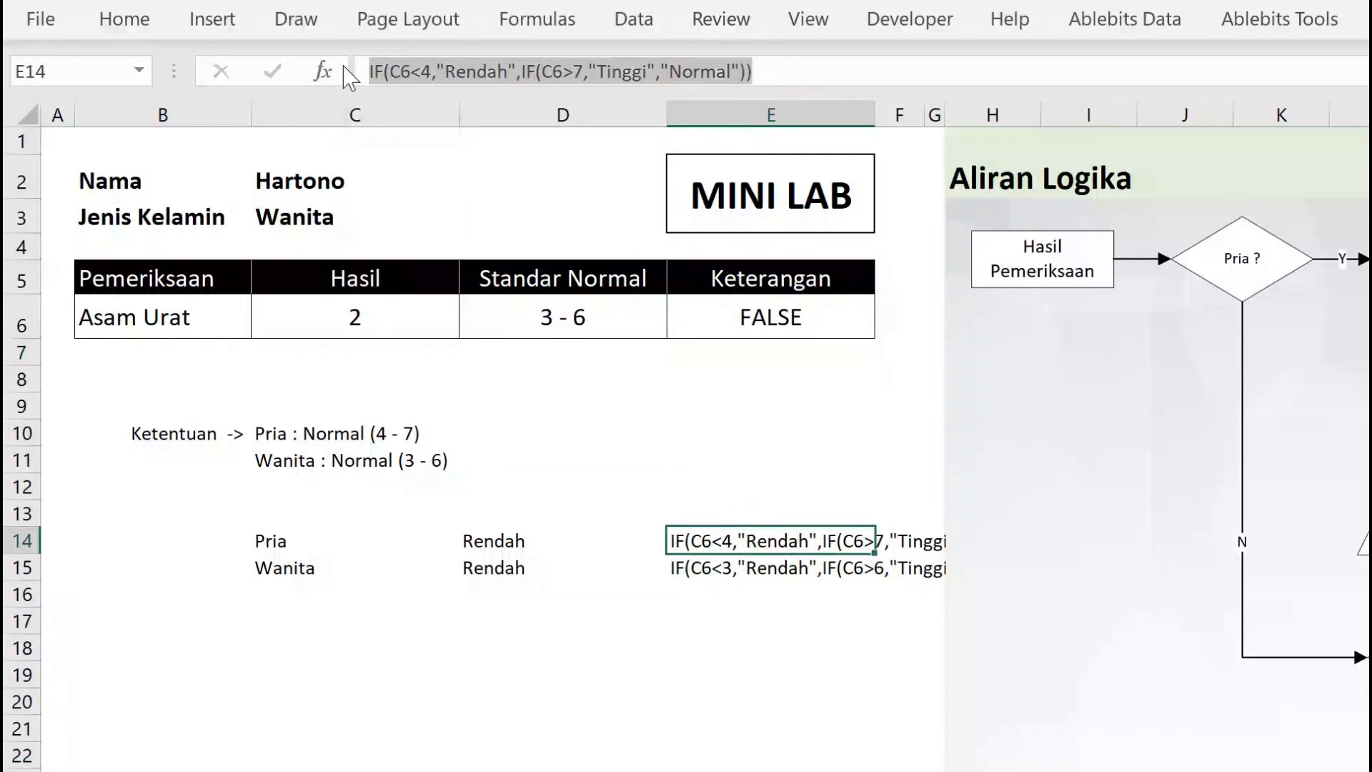
key("Return")
left_click(829, 322)
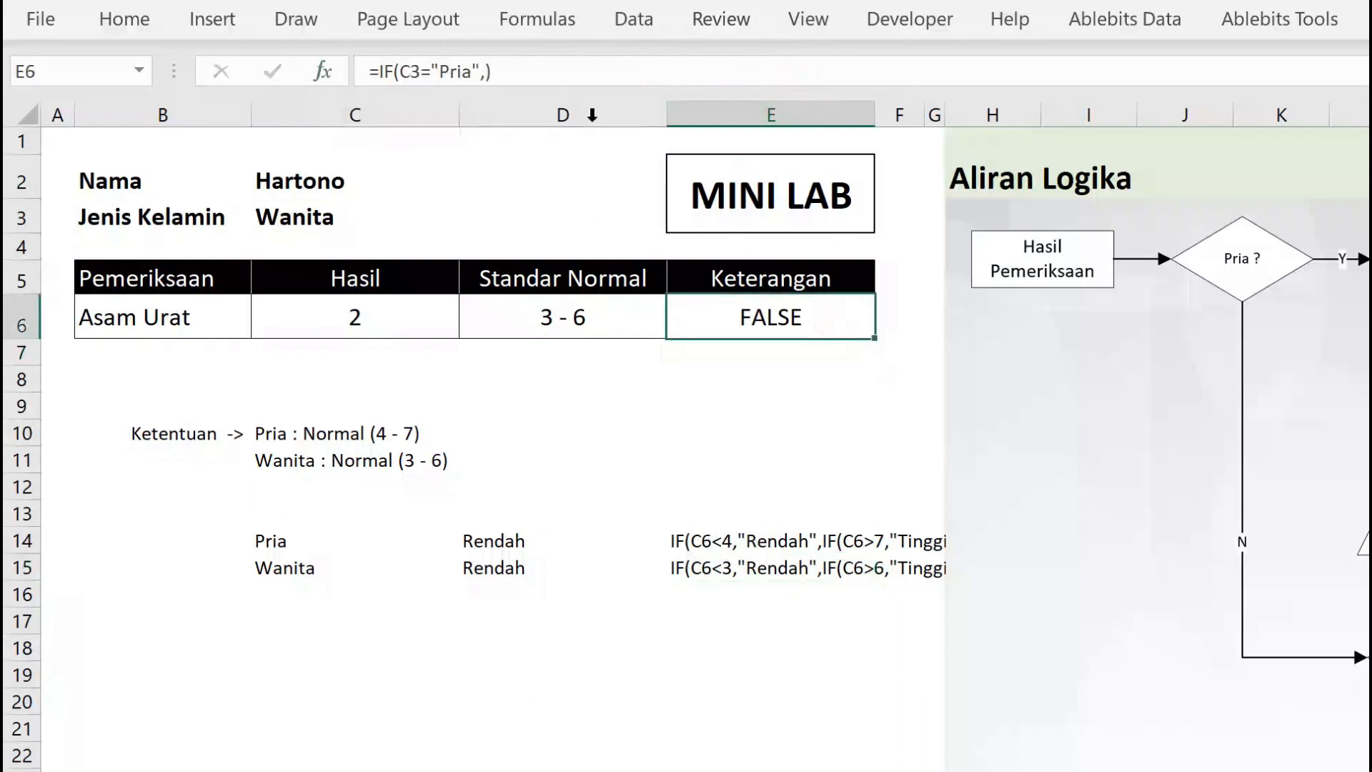
left_click(578, 80)
key("BackSpace")
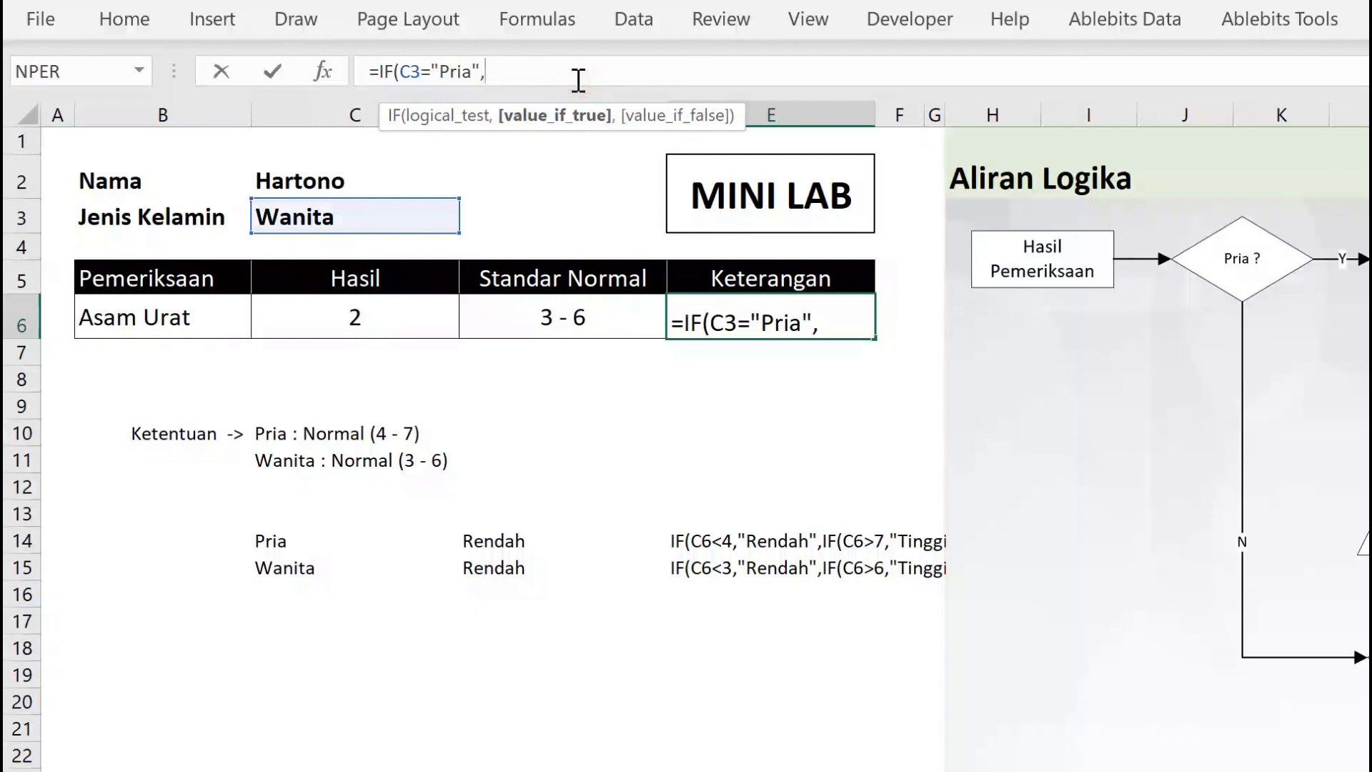
key("ctrl+v")
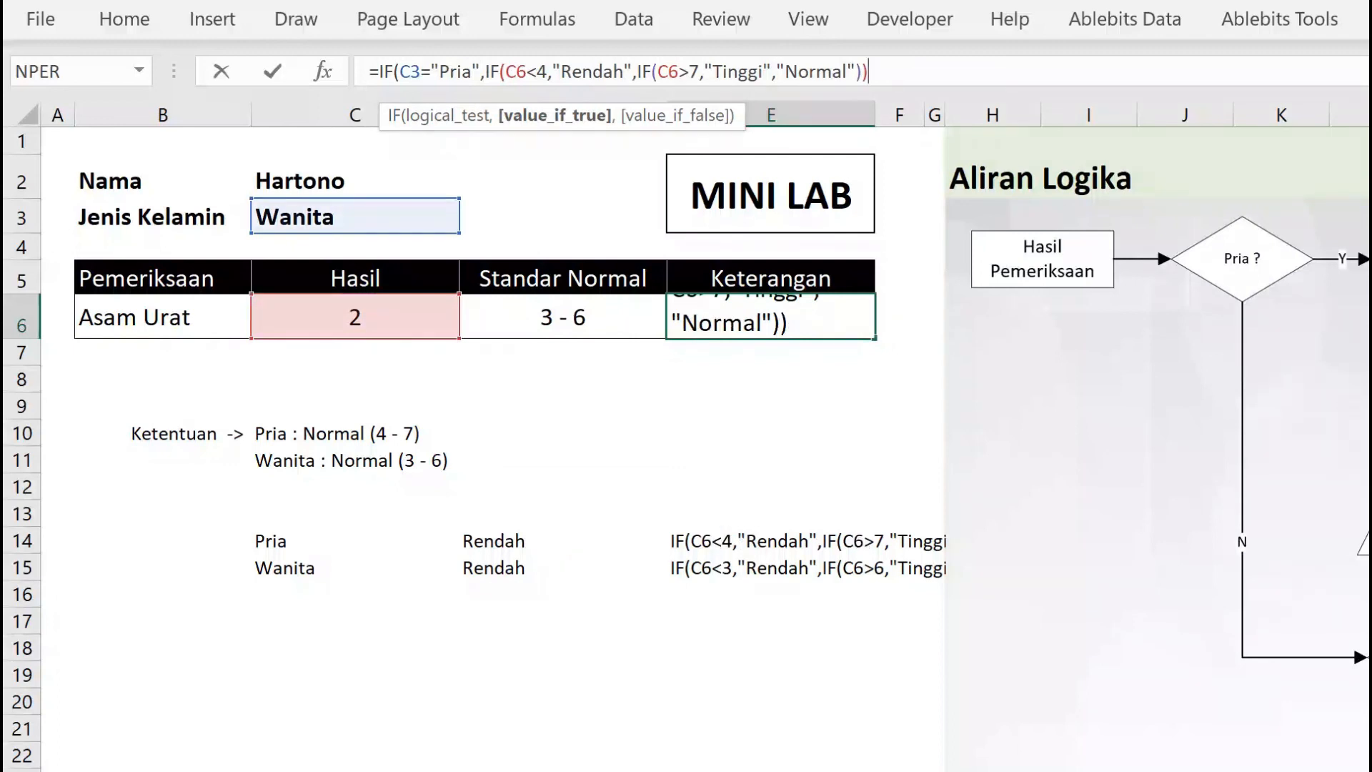
type(",")
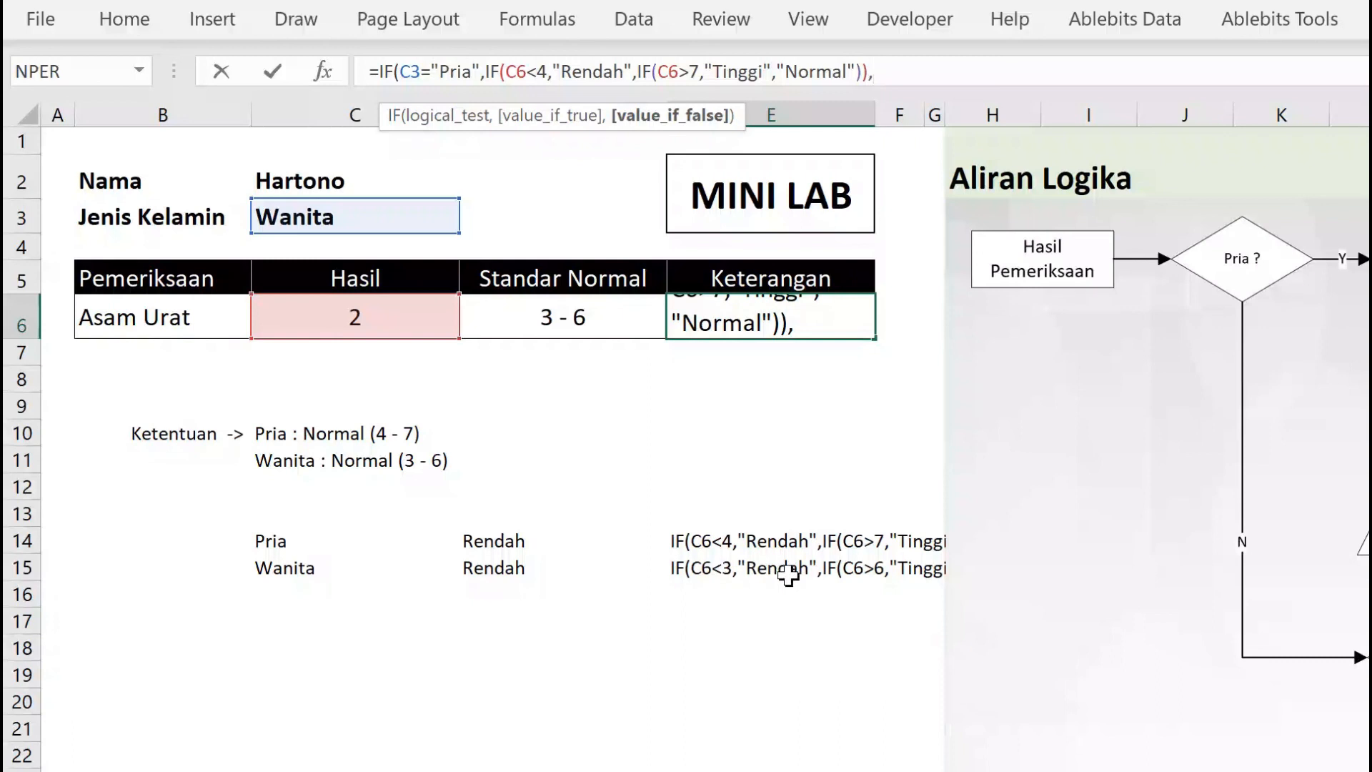
type(")")
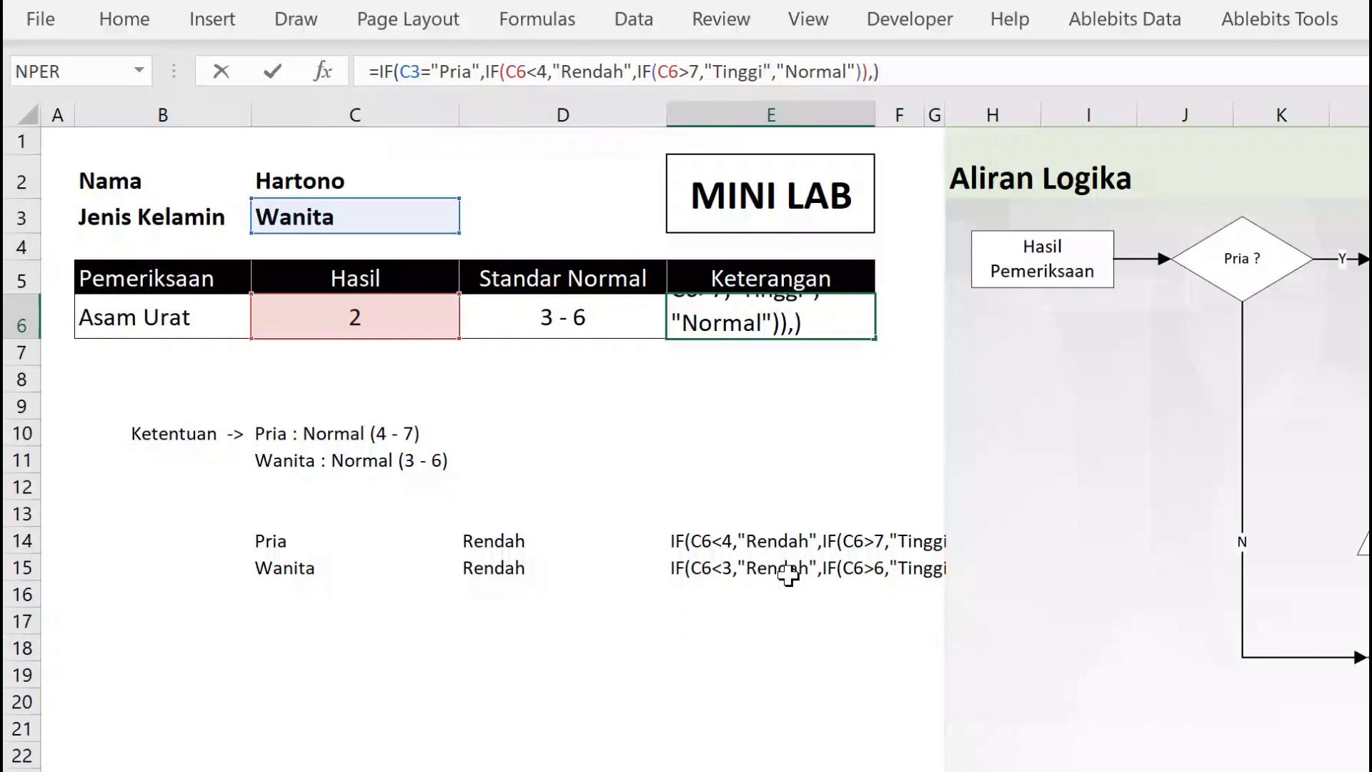
key("Return")
Insert the Wanita formula text copied from E15 as the false result of the gender IF in E6 and commit the formula.
left_click(790, 572)
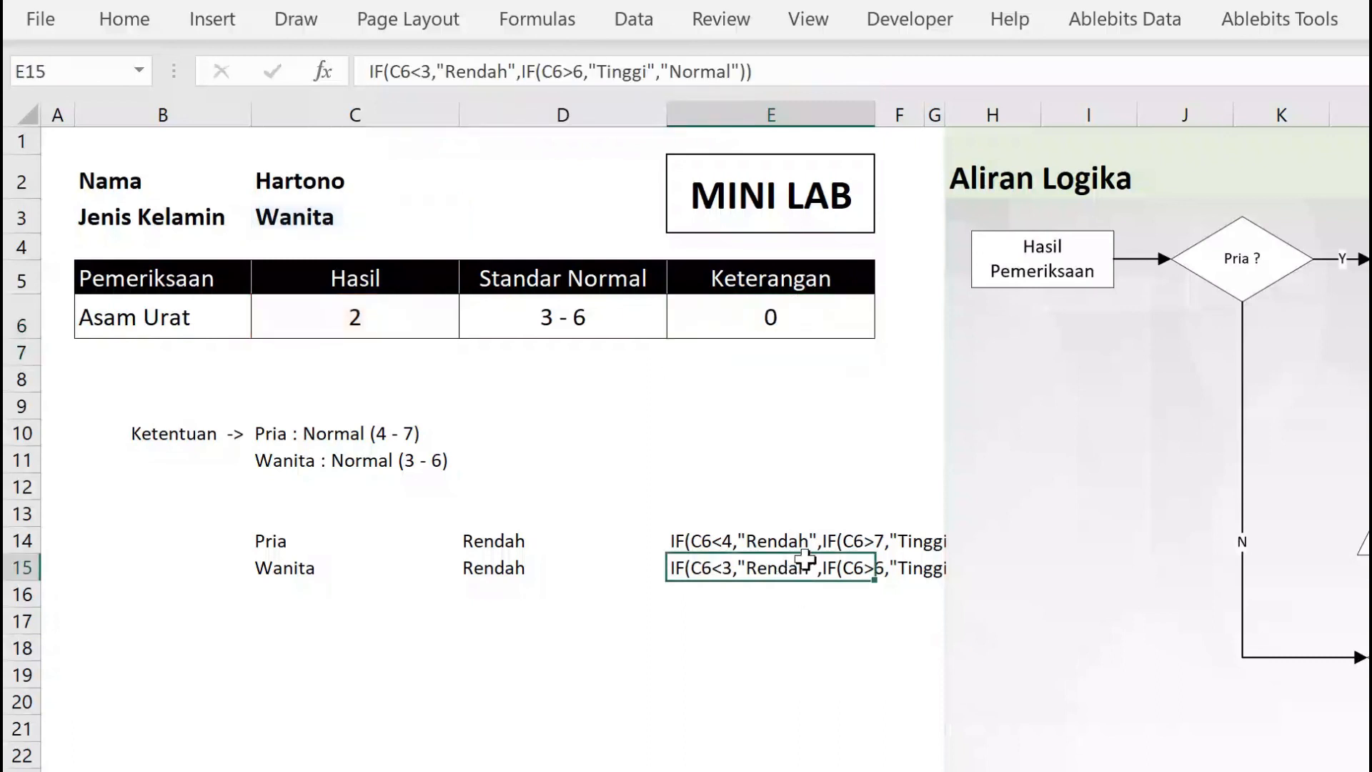
left_click_drag(786, 83, 344, 79)
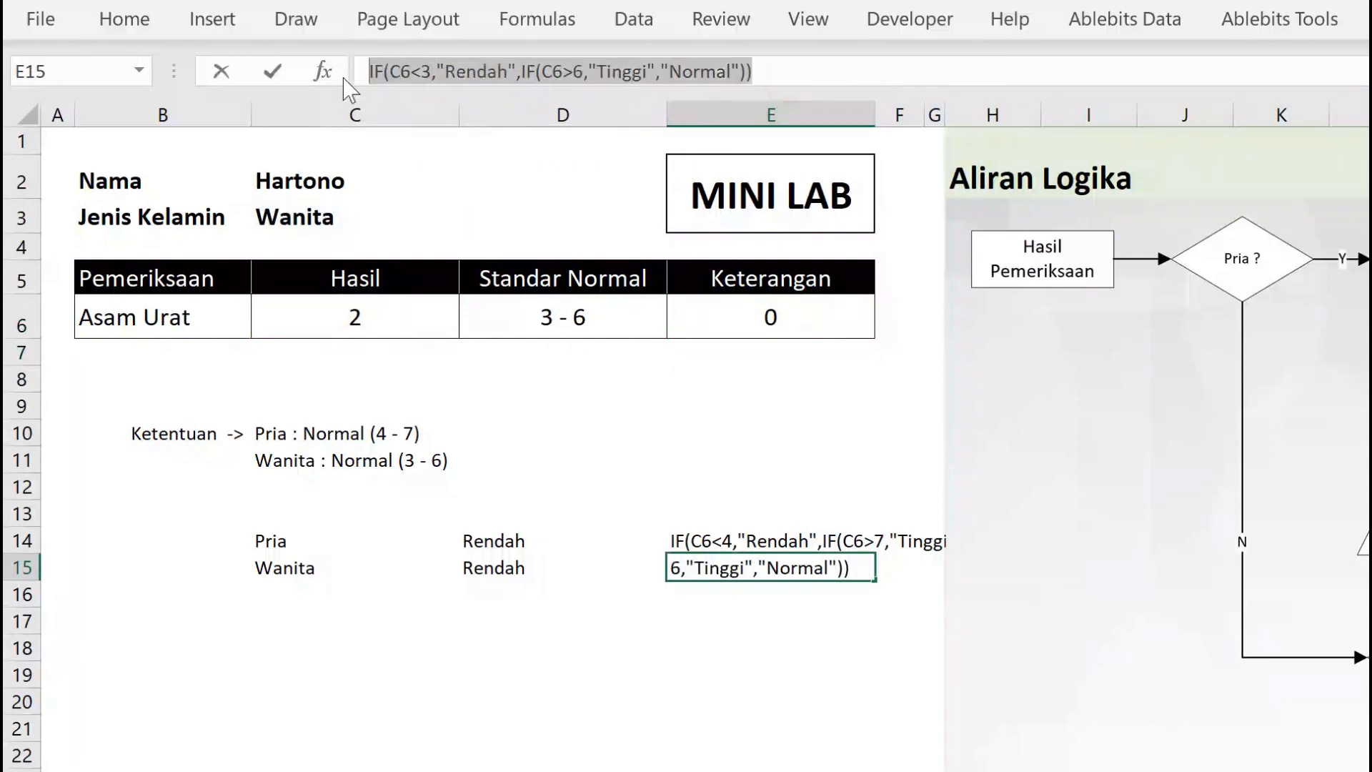
key("Return")
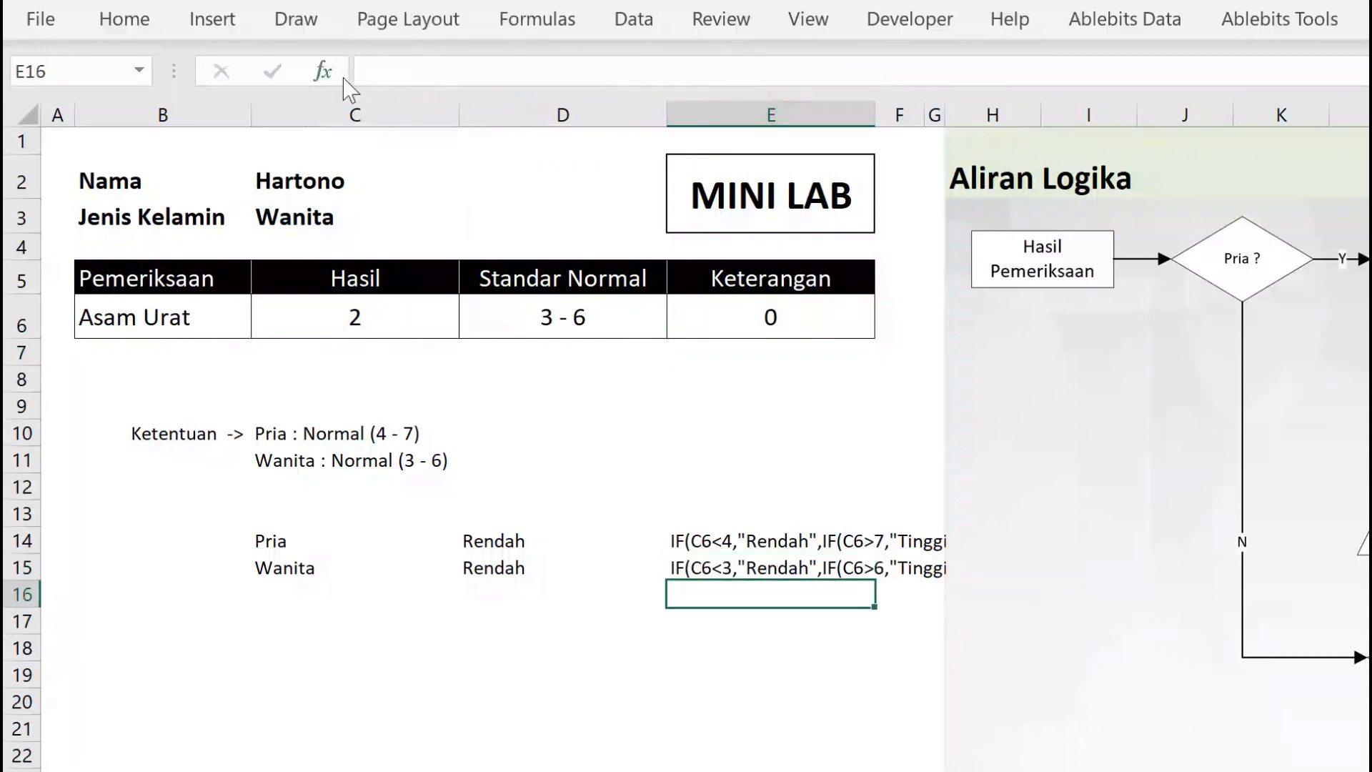
left_click(812, 326)
left_click(928, 65)
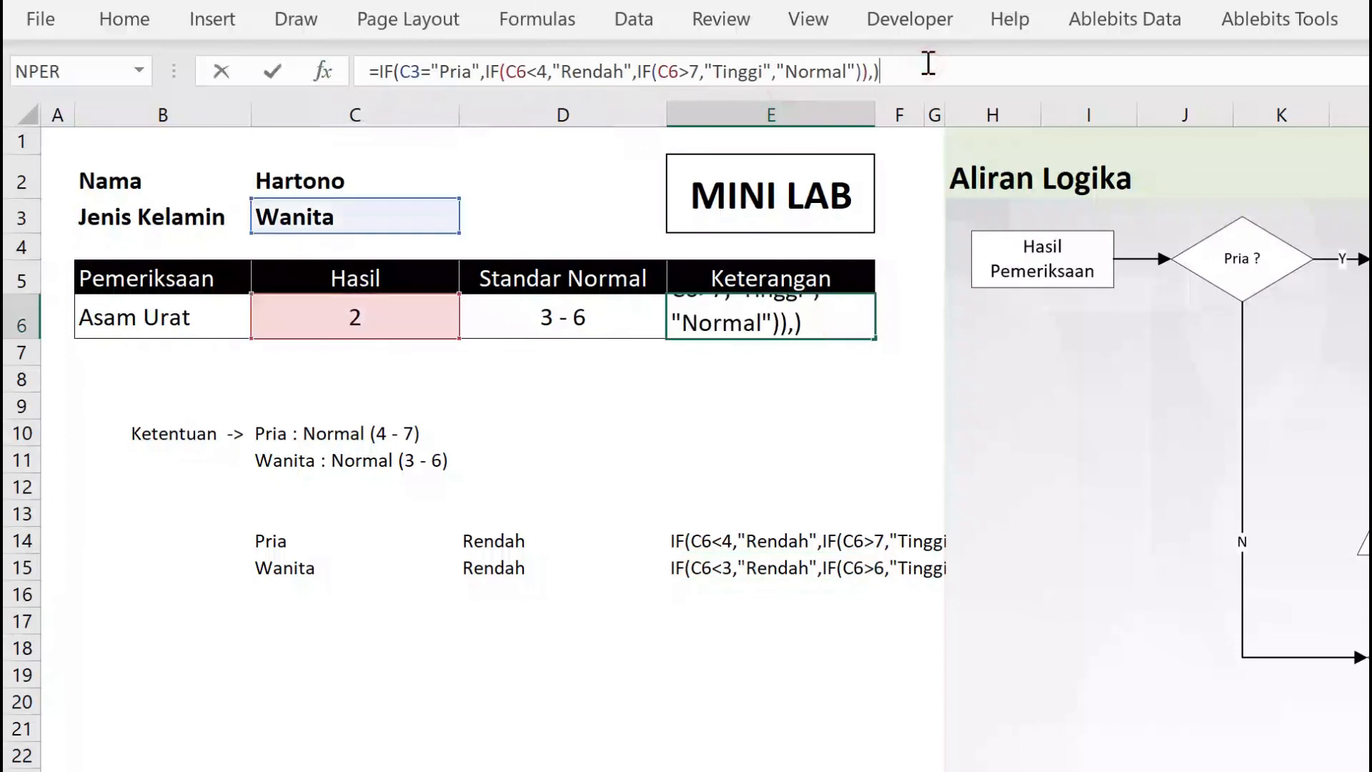
key("Left")
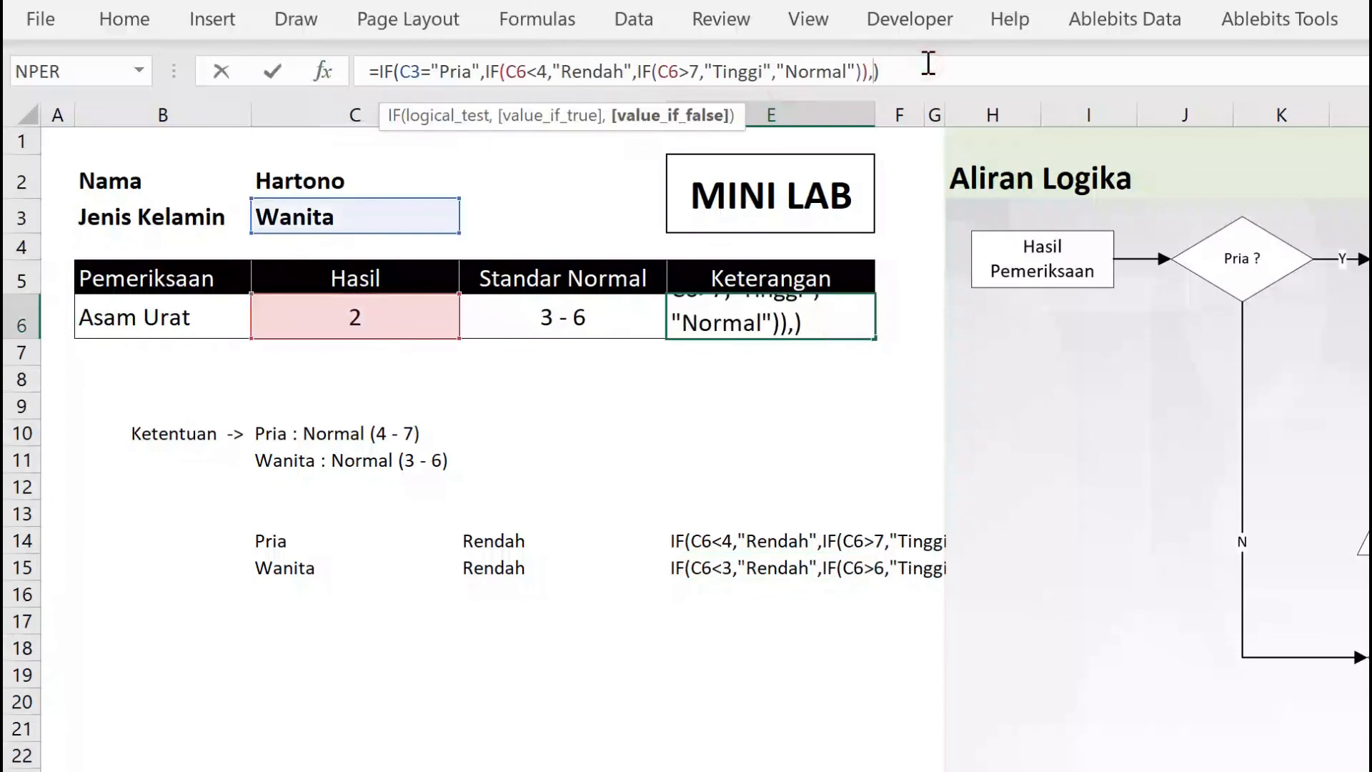
key("ctrl+v")
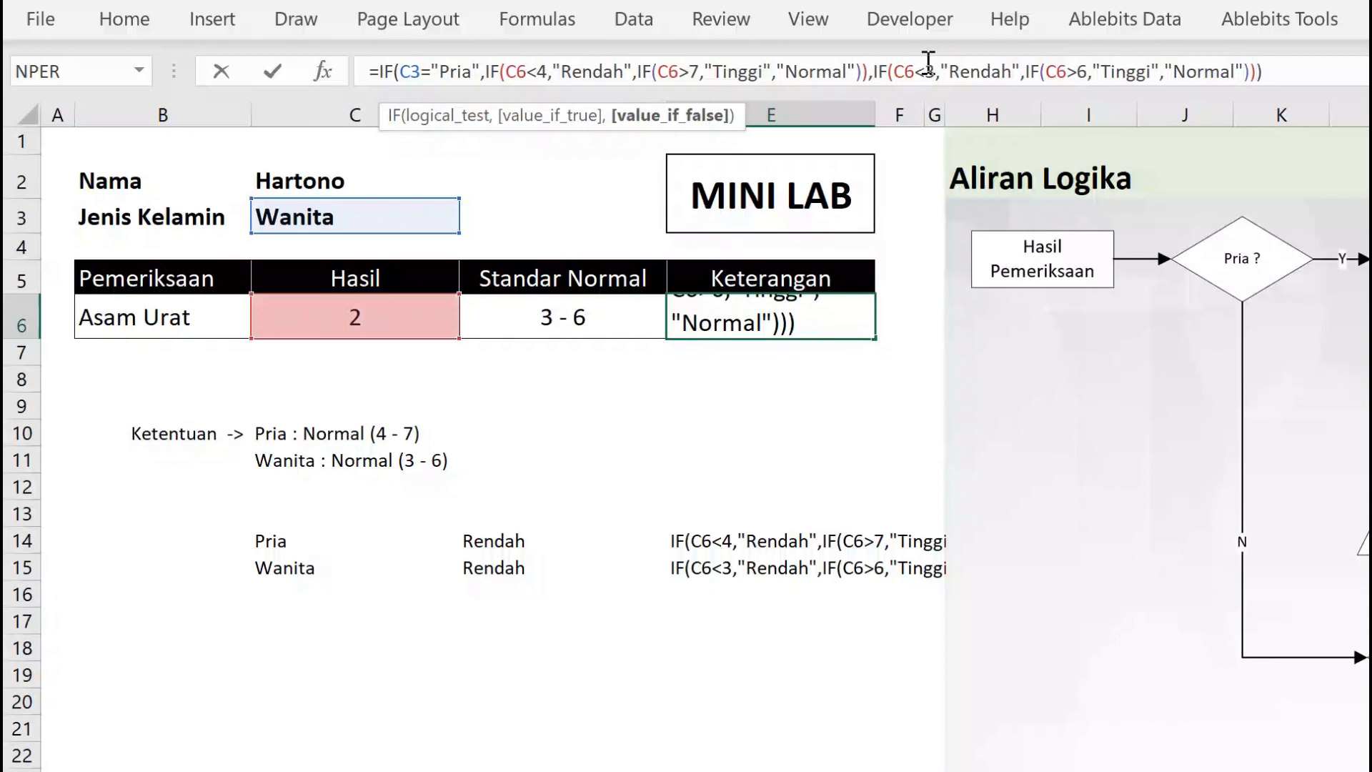
key("Right")
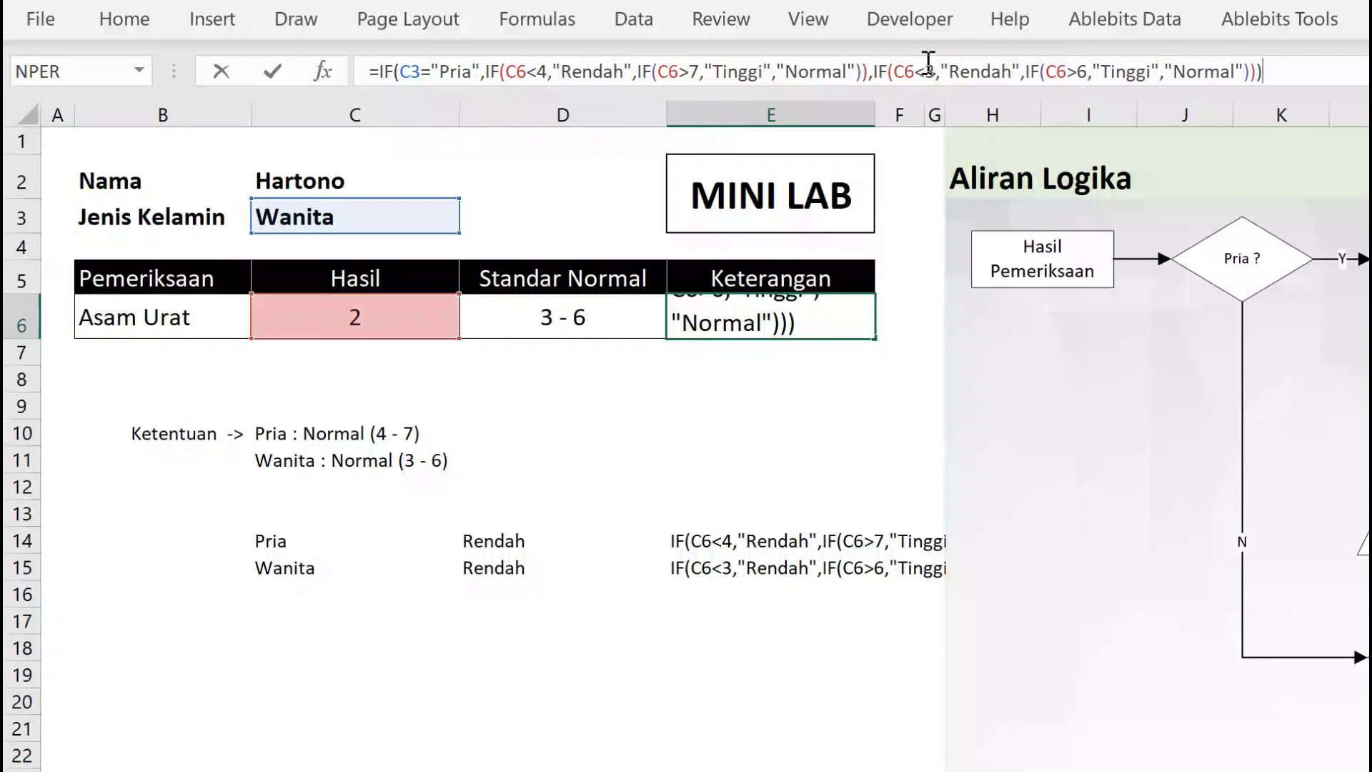
key("Return")
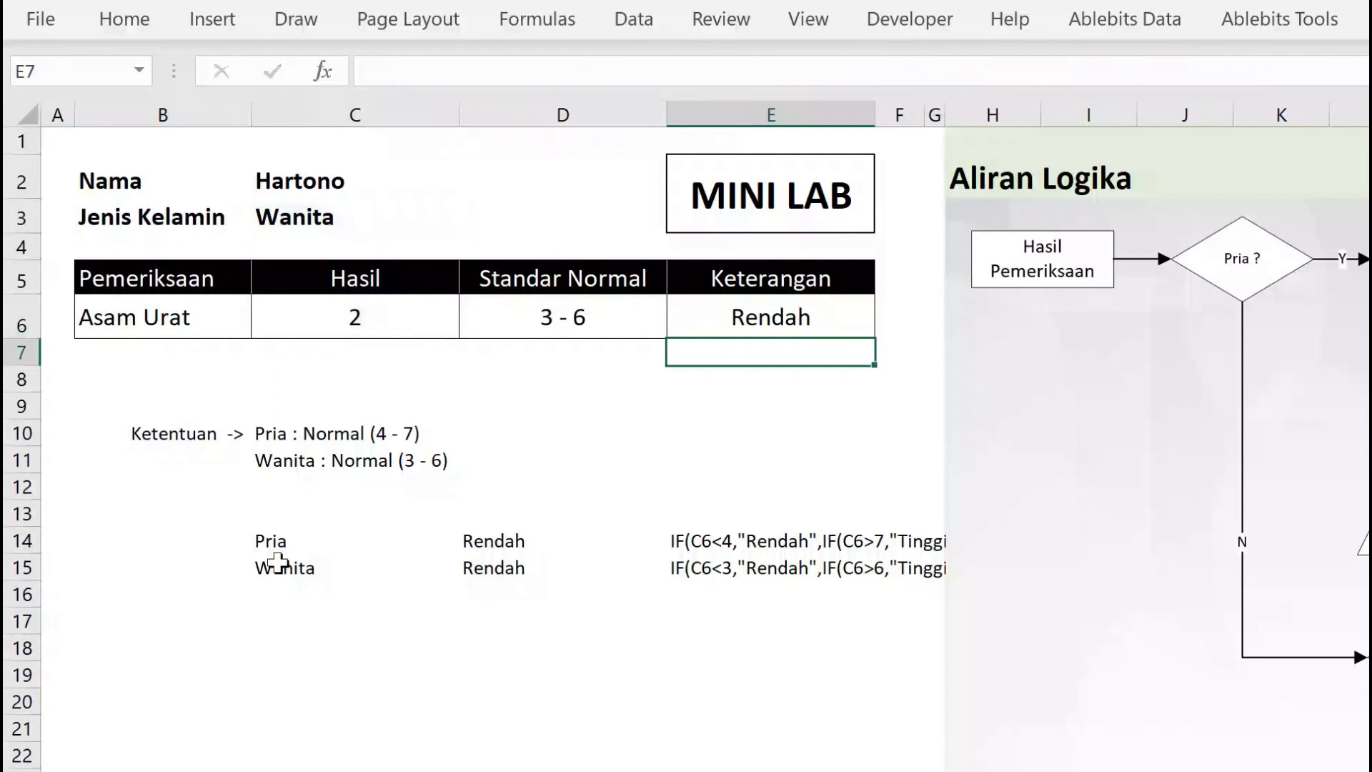
Clear the helper Pria and Wanita rows in B14:E15.
left_click_drag(246, 540, 773, 557)
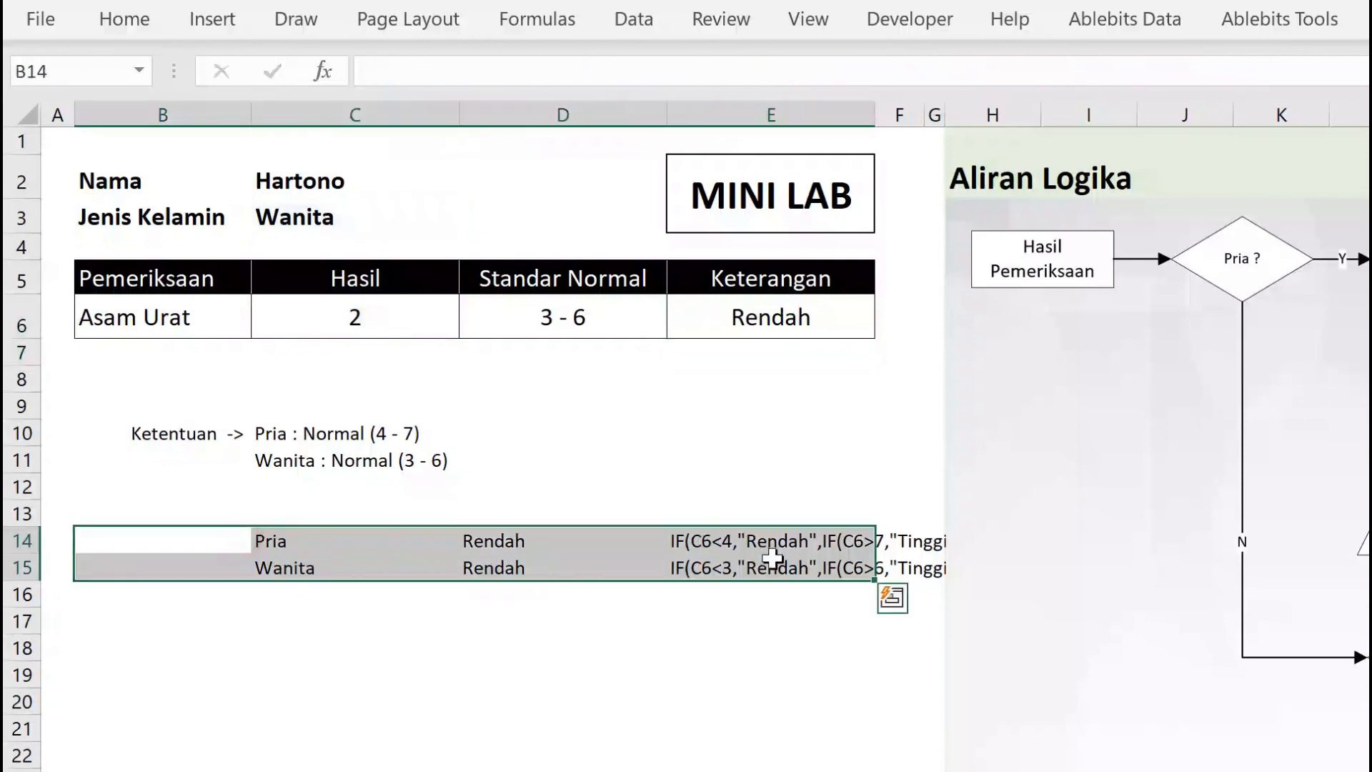
key("Delete")
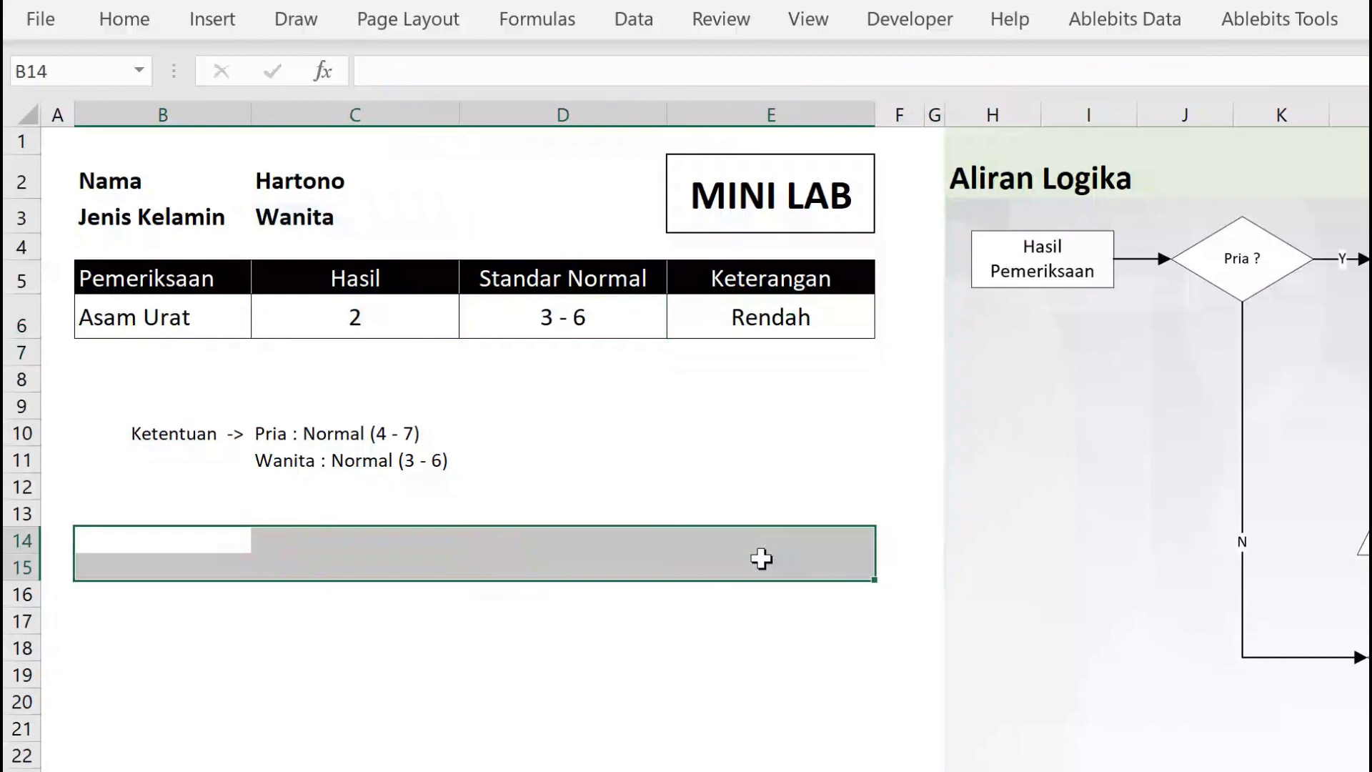
left_click(480, 626)
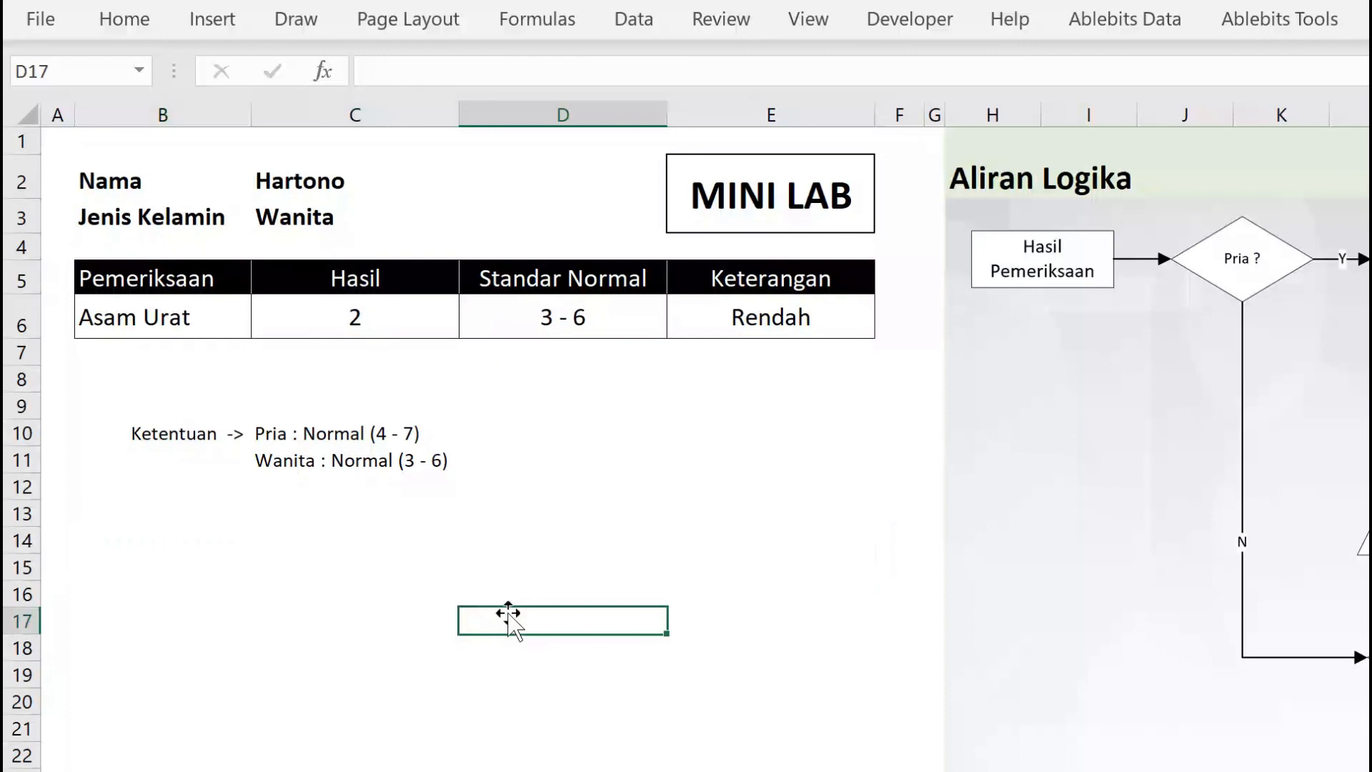
Test the combined Keterangan formula for Wanita by setting the Asam Urat result in C6 to 4.
left_click(345, 216)
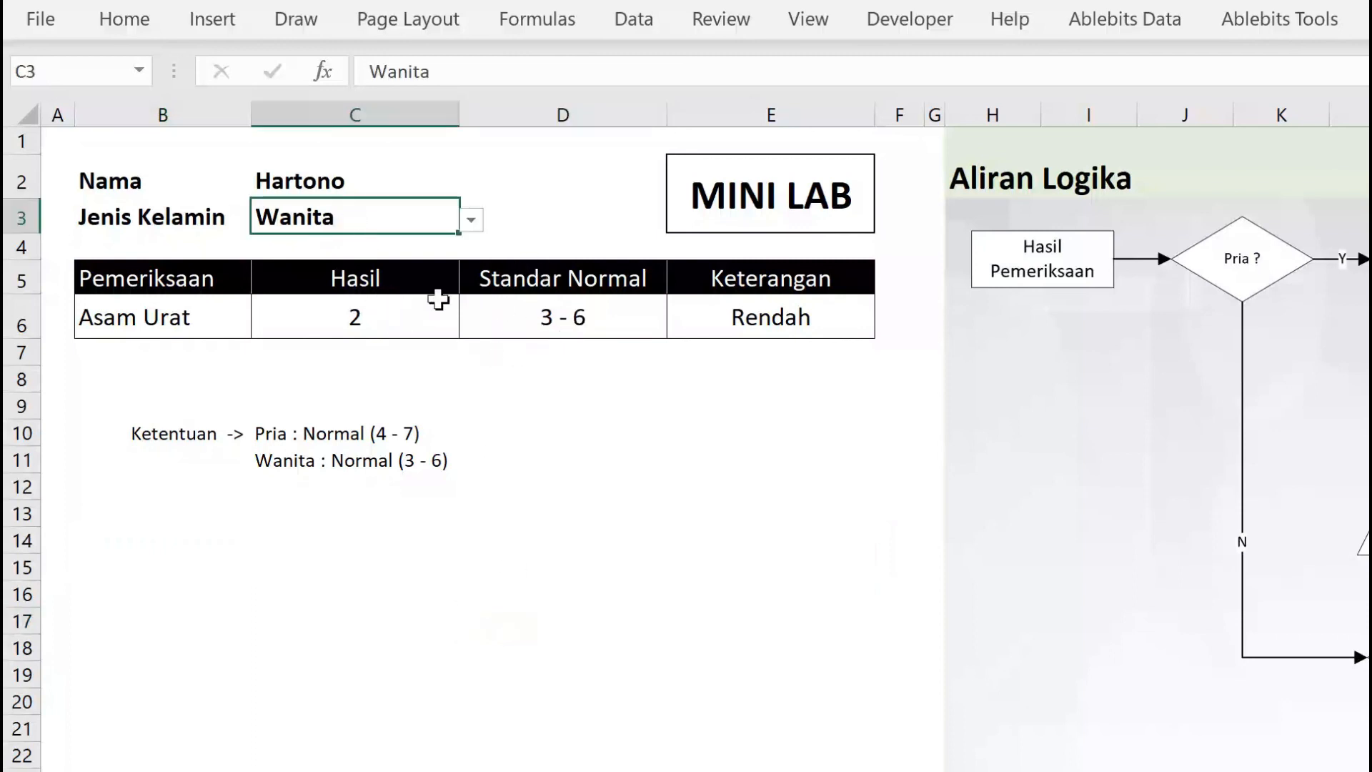
left_click(400, 318)
left_click(750, 304)
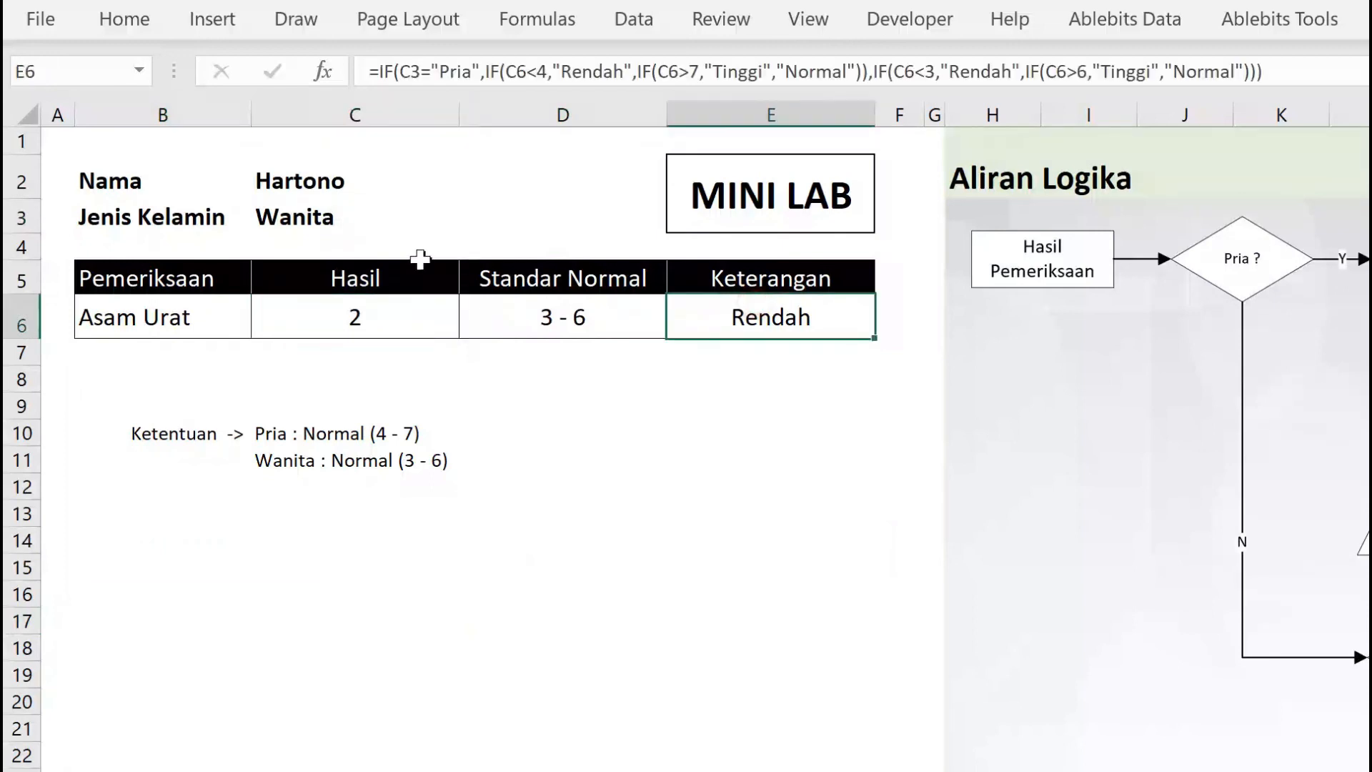
left_click(360, 326)
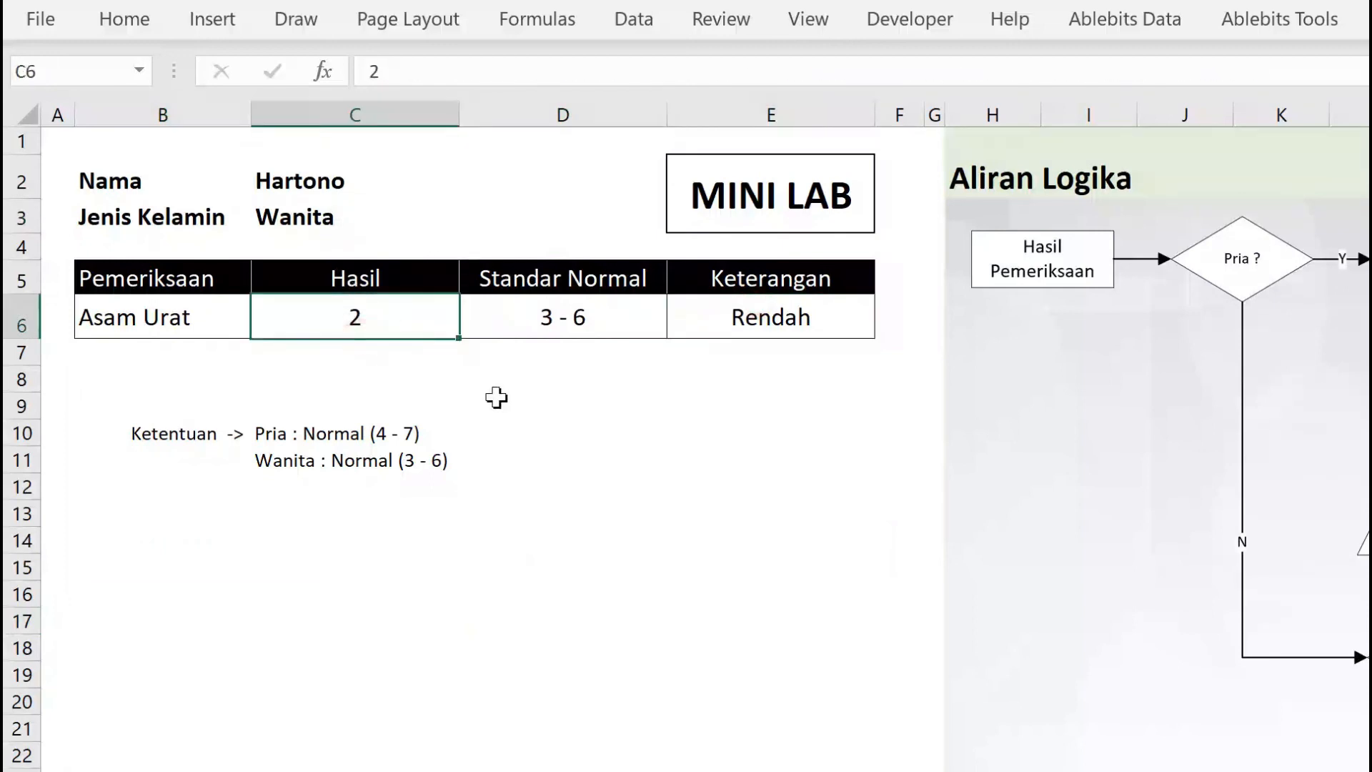
key("BackSpace")
type("4")
key("Tab")
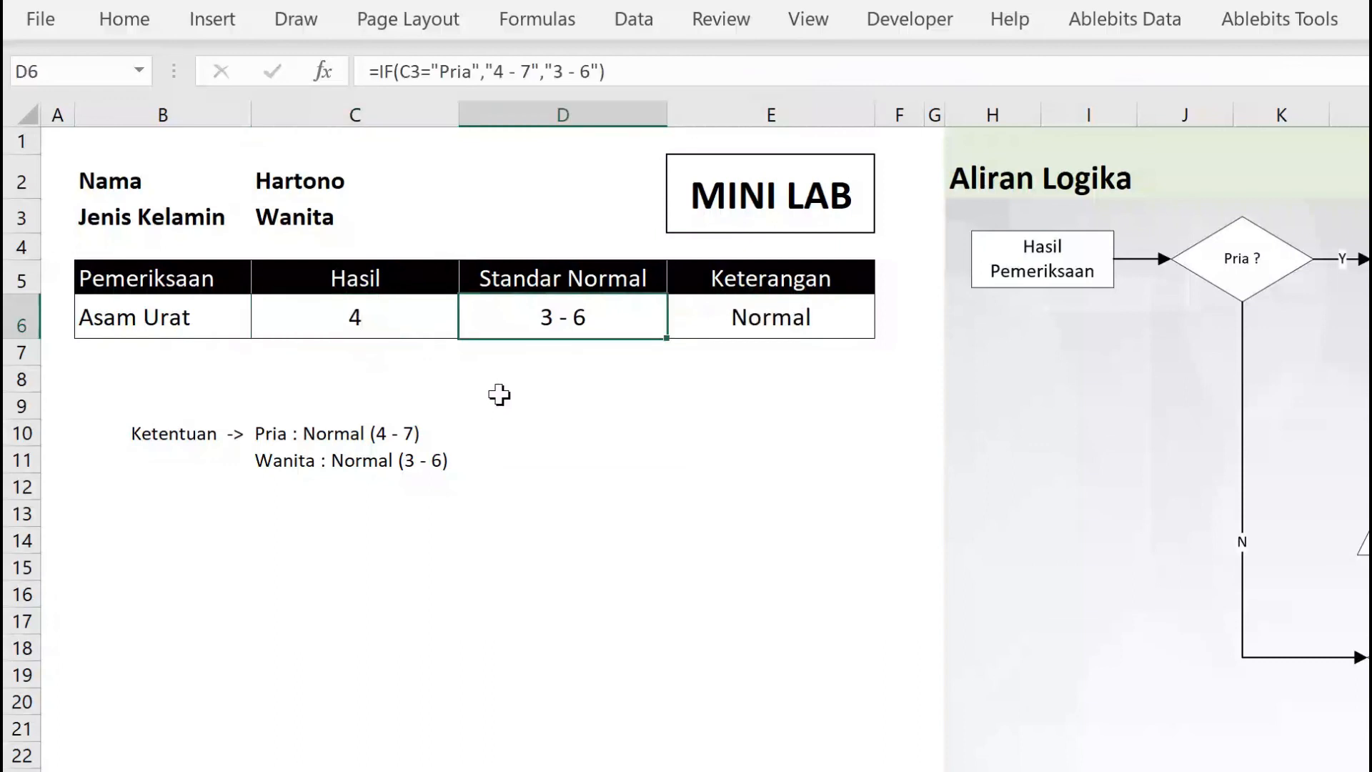
Set the Asam Urat result in C6 to 7 and check the Keterangan cell for Wanita.
left_click(407, 319)
double_click(409, 320)
key("BackSpace")
type("7")
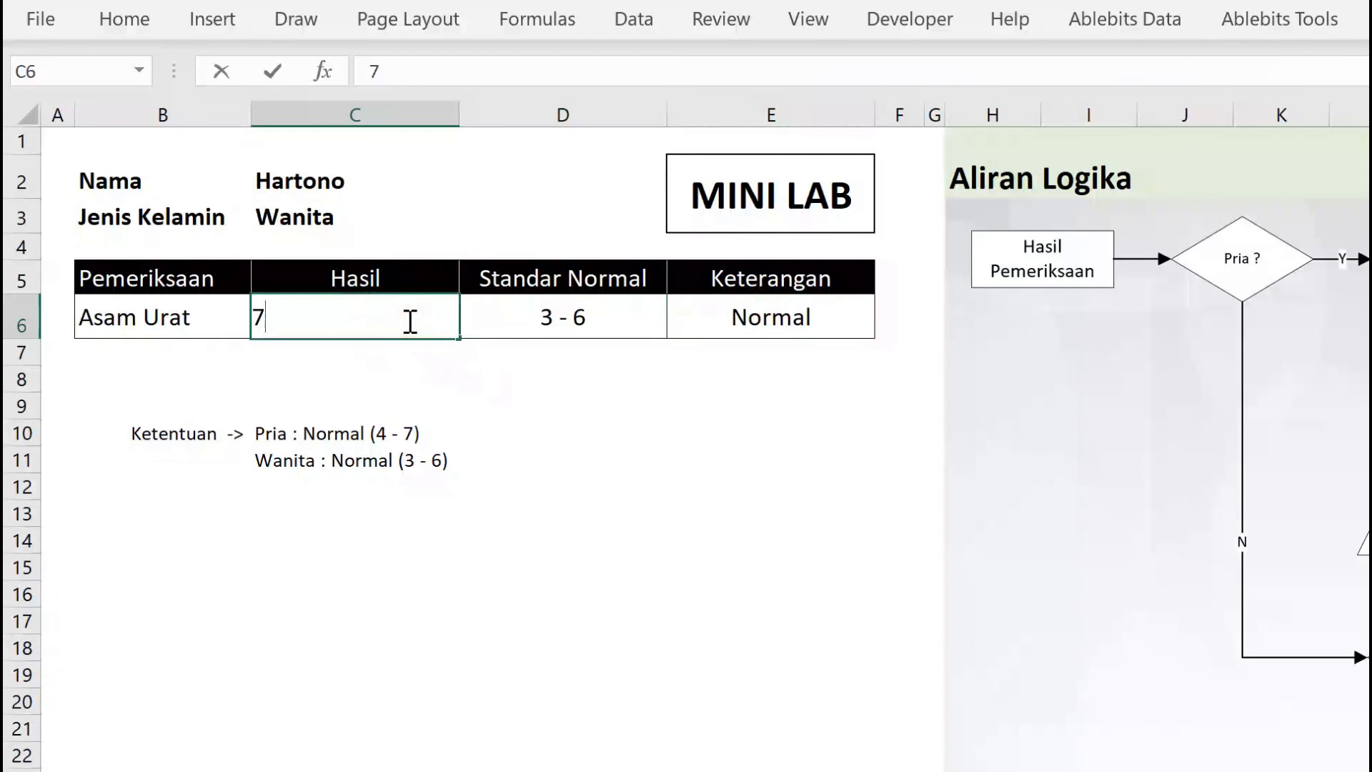
key("Tab")
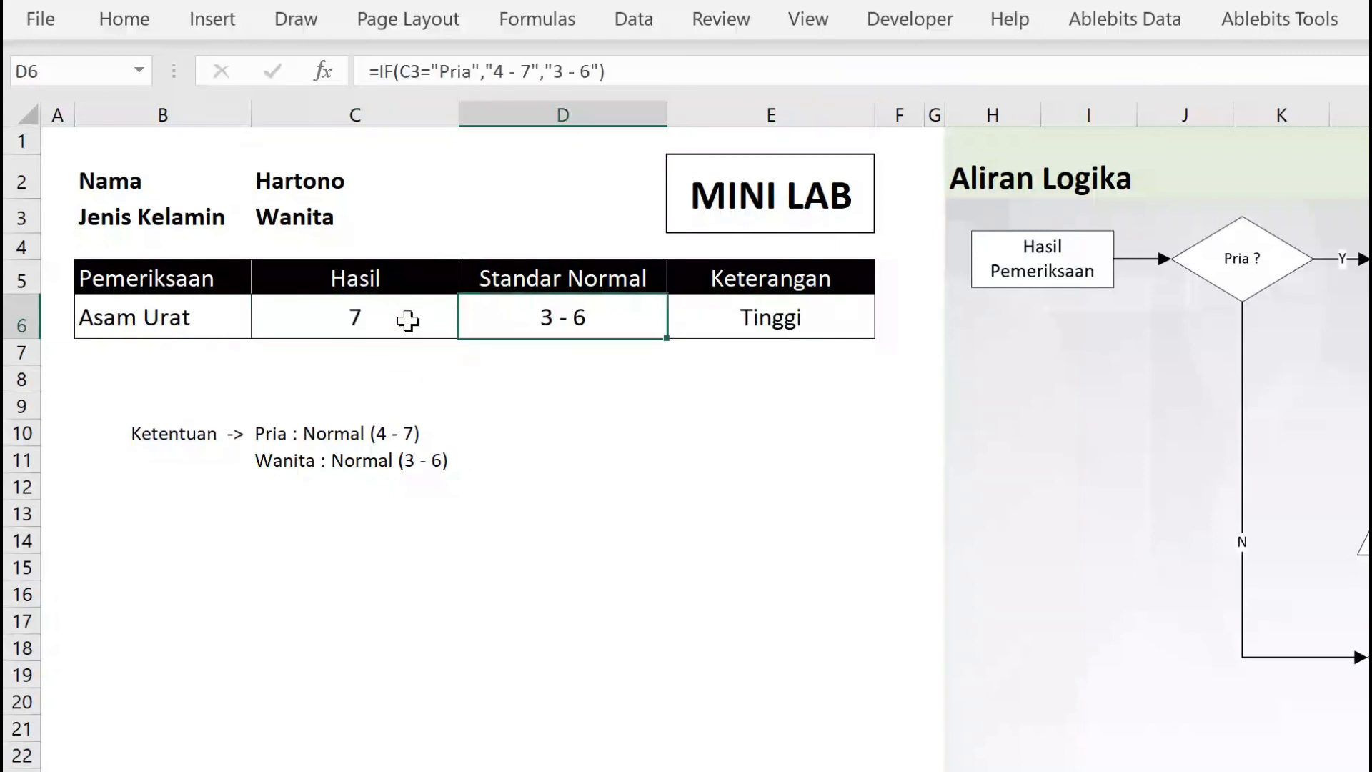
left_click(781, 321)
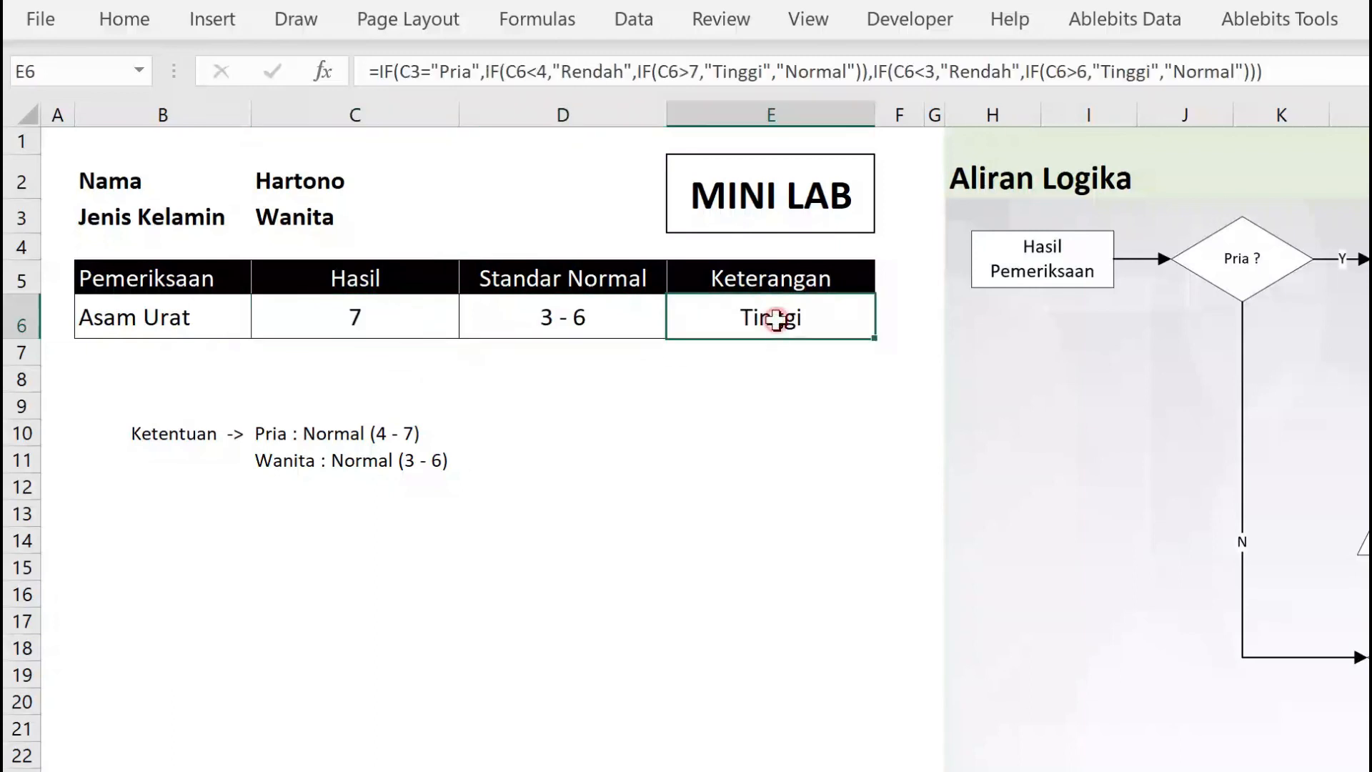
Switch Jenis Kelamin in C3 to Pria and set the Asam Urat result in C6 to 9.
left_click(309, 214)
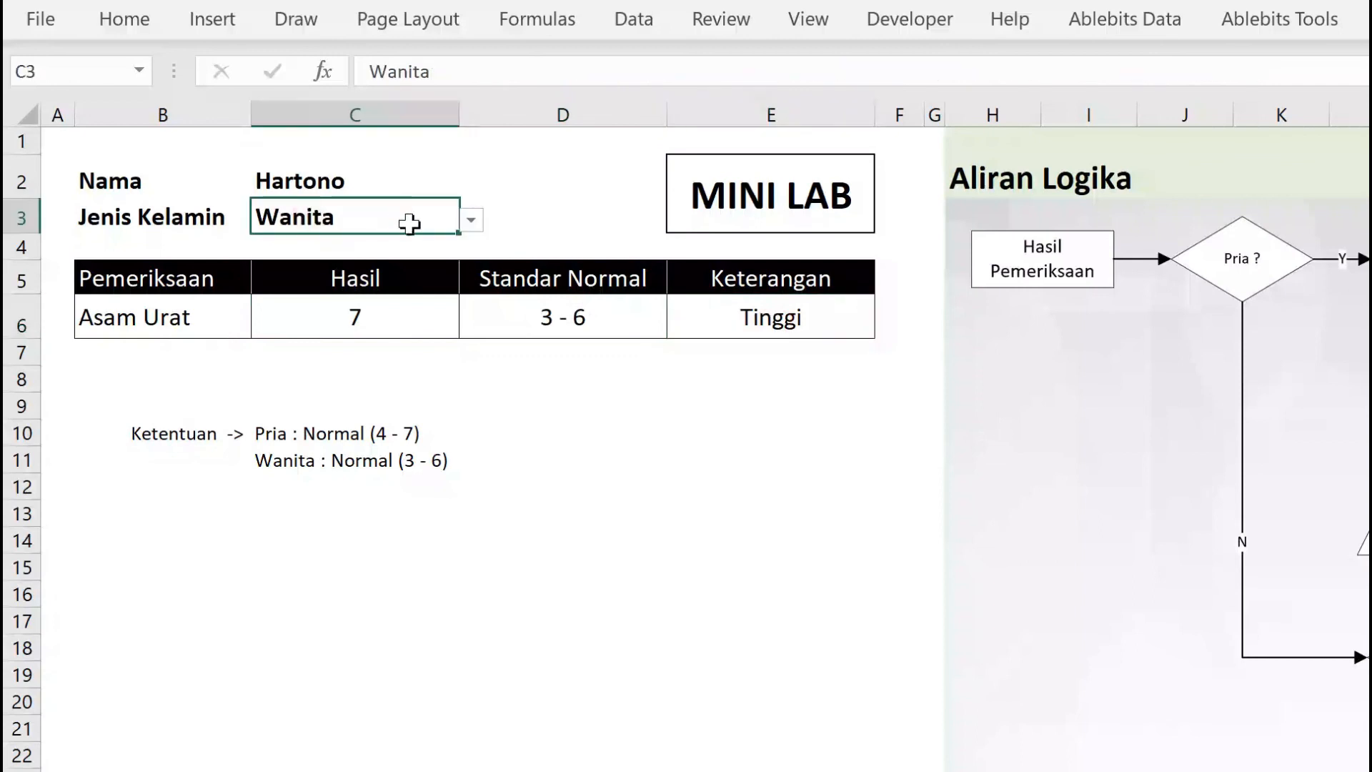
left_click(471, 220)
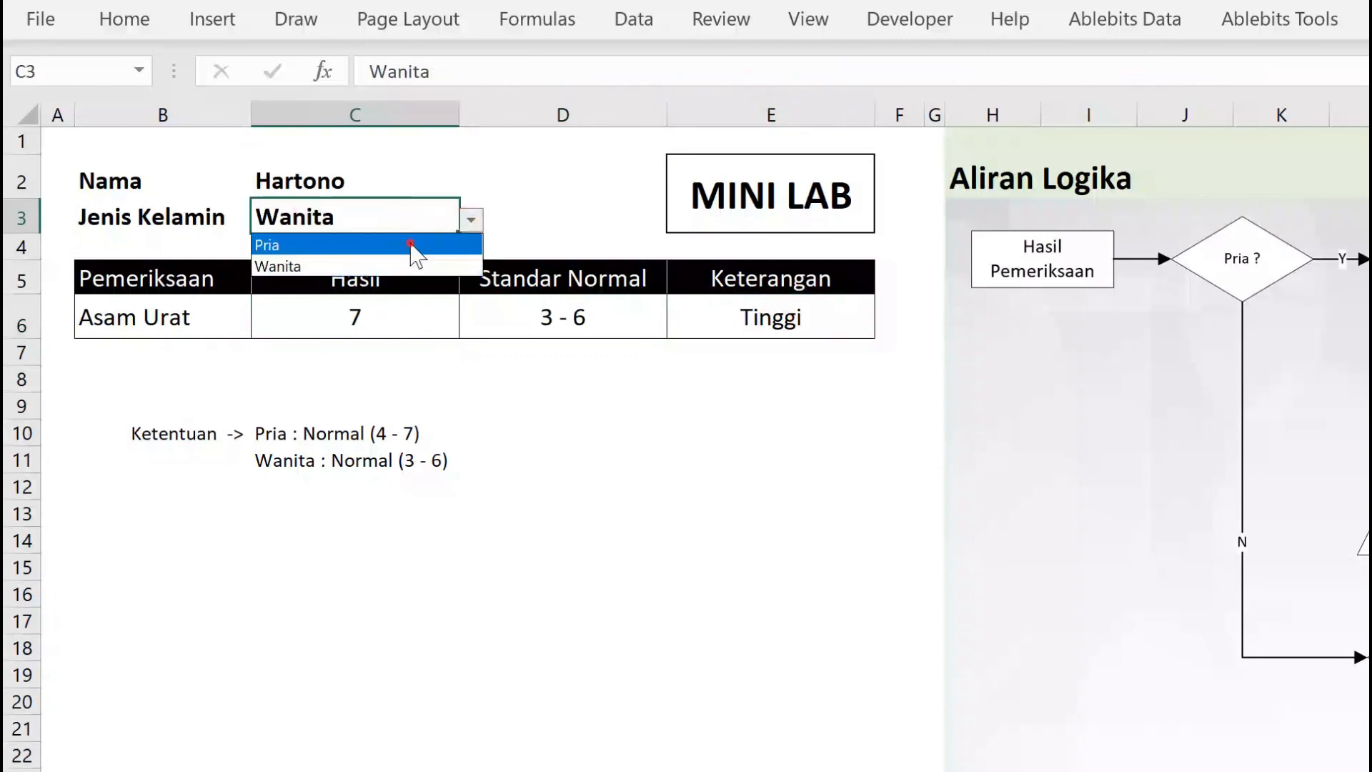
left_click(413, 247)
left_click(403, 320)
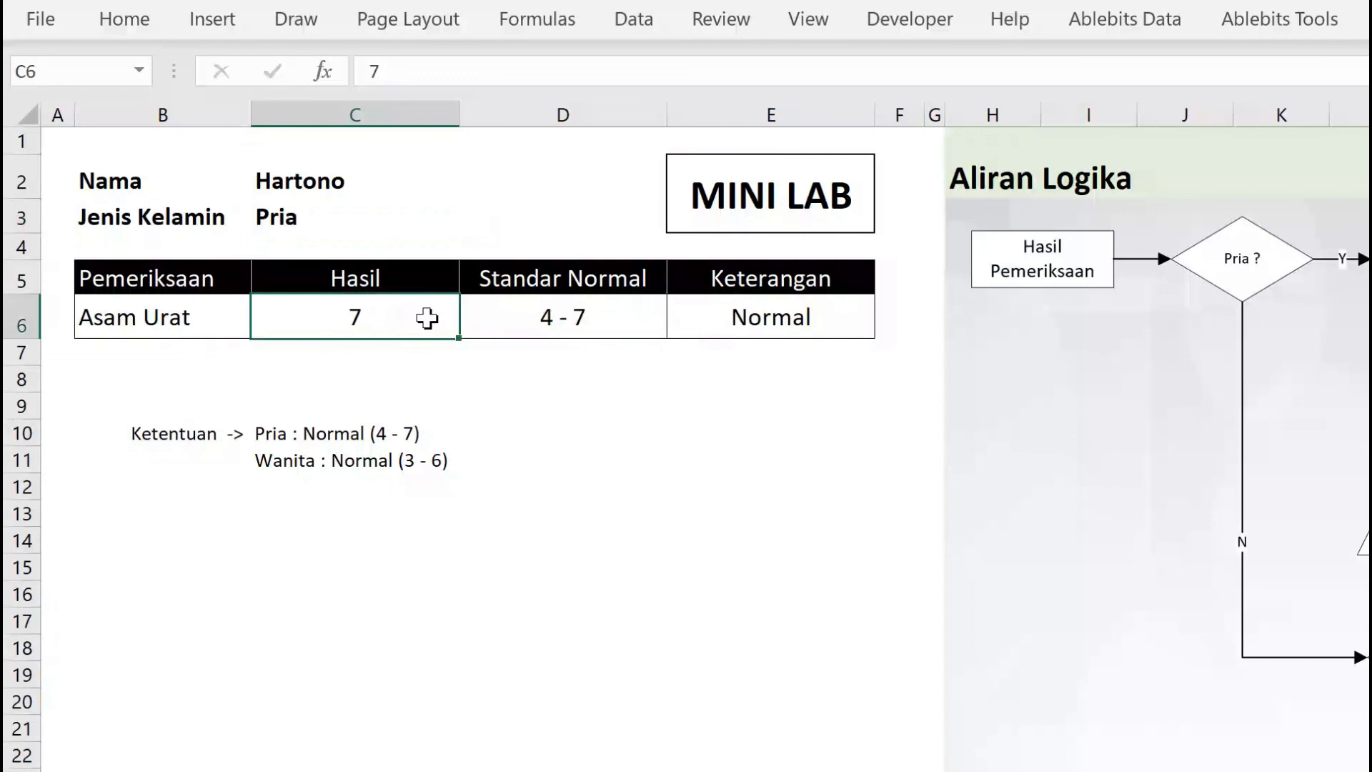
type("9")
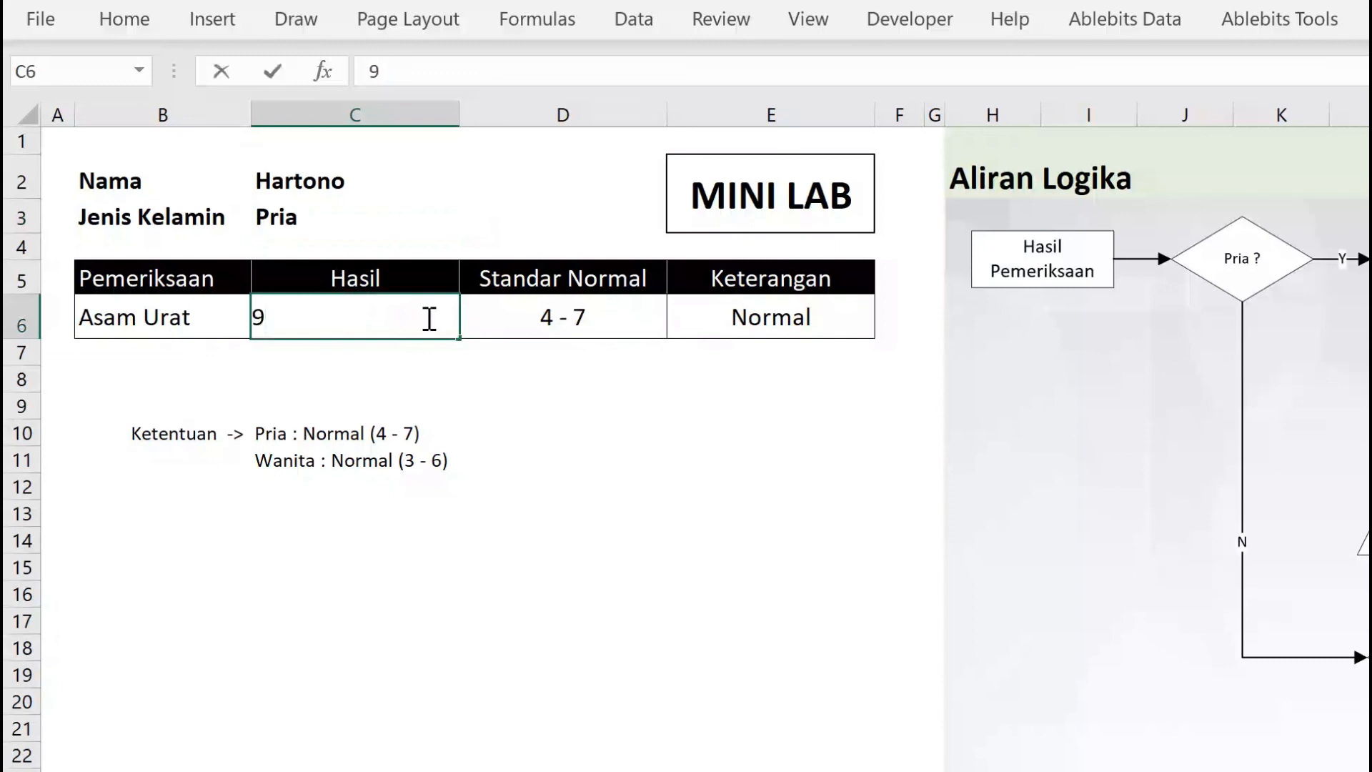
key("Tab")
Set the Asam Urat result in C6 to 2 to test the Keterangan formula for Pria.
left_click(427, 318)
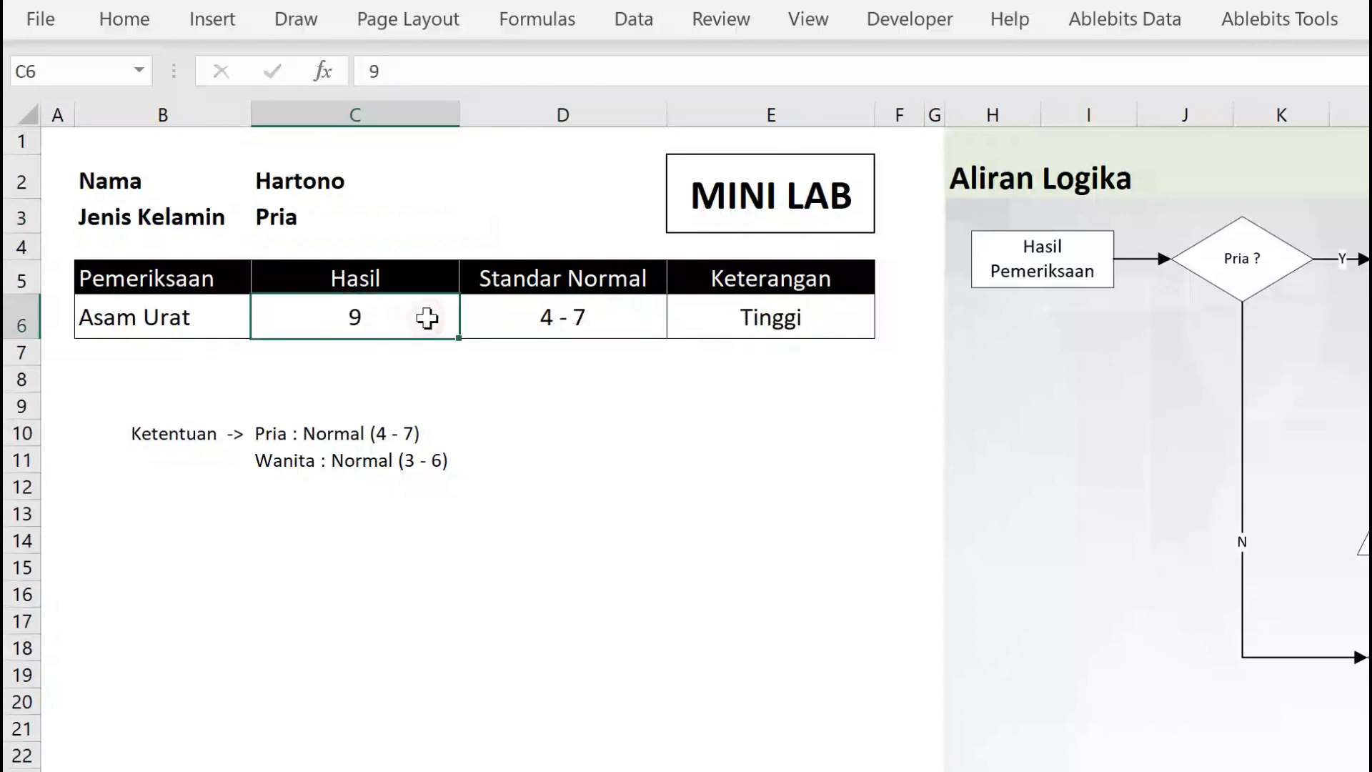
type("2")
key("Tab")
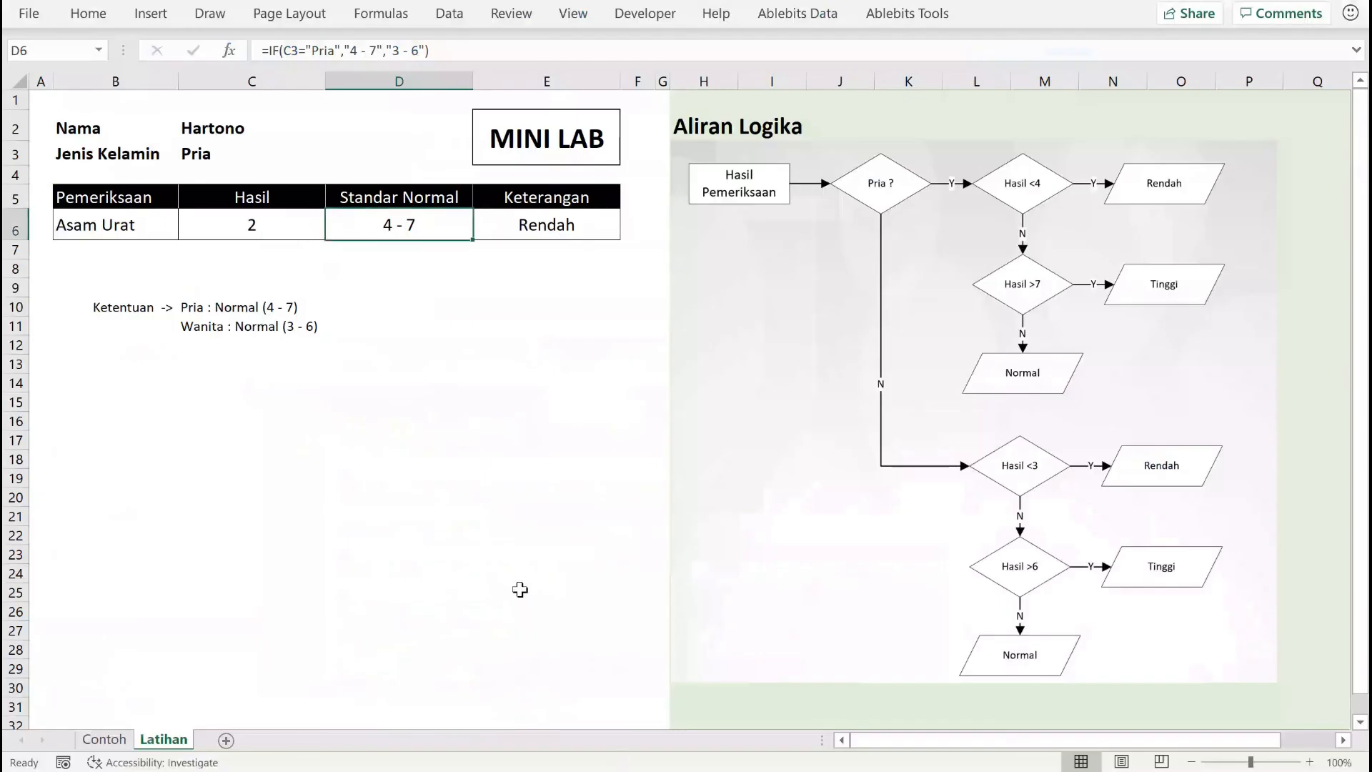
left_click(438, 438)
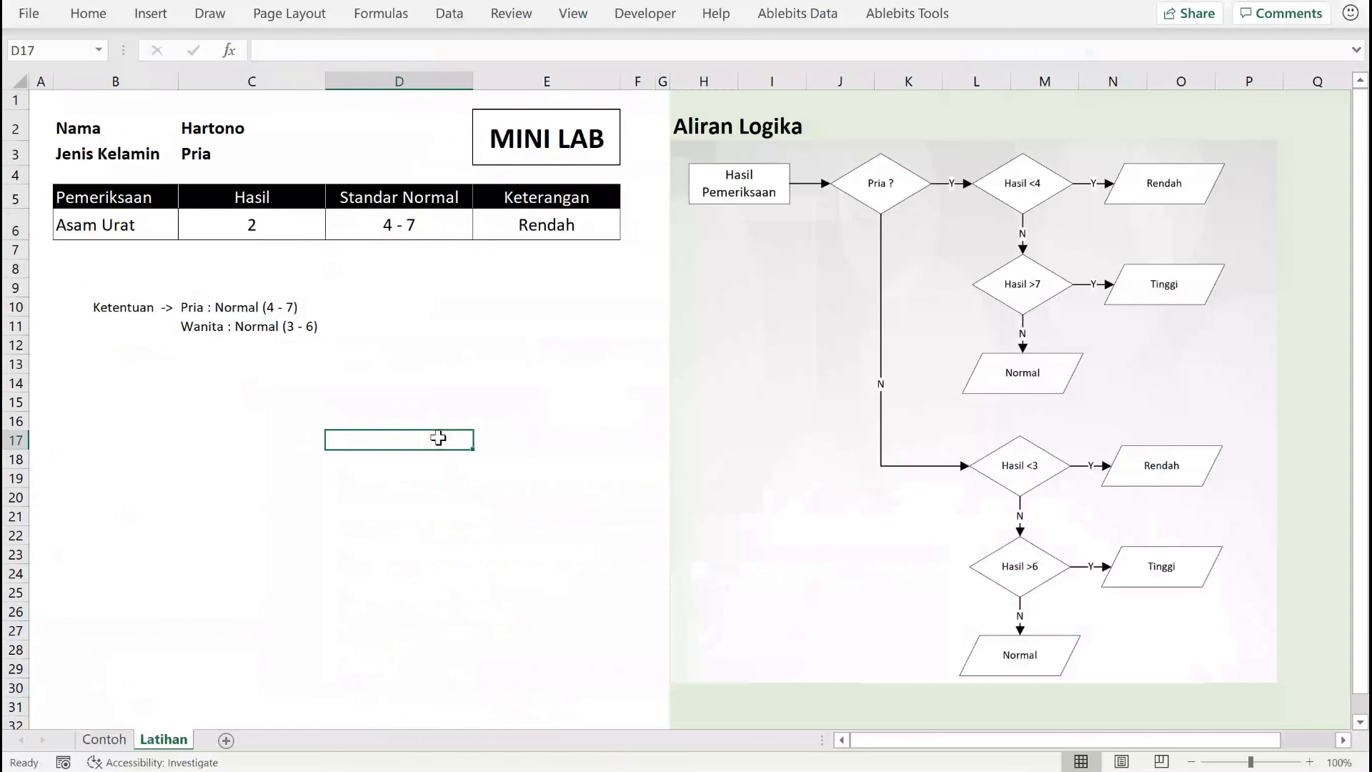